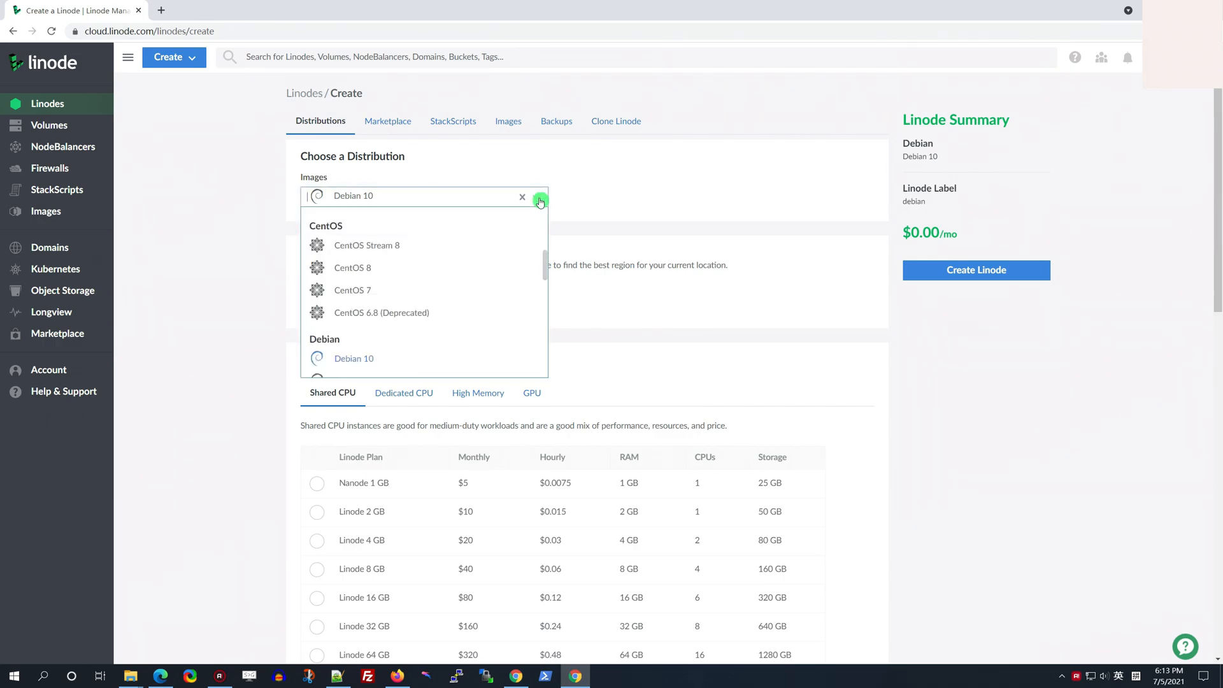
Choose the Ubuntu 20.04 LTS image, the Frankfurt, DE region and the Nanode 1 GB plan
scroll(470, 290, "down", 3)
scroll(470, 290, "down", 6)
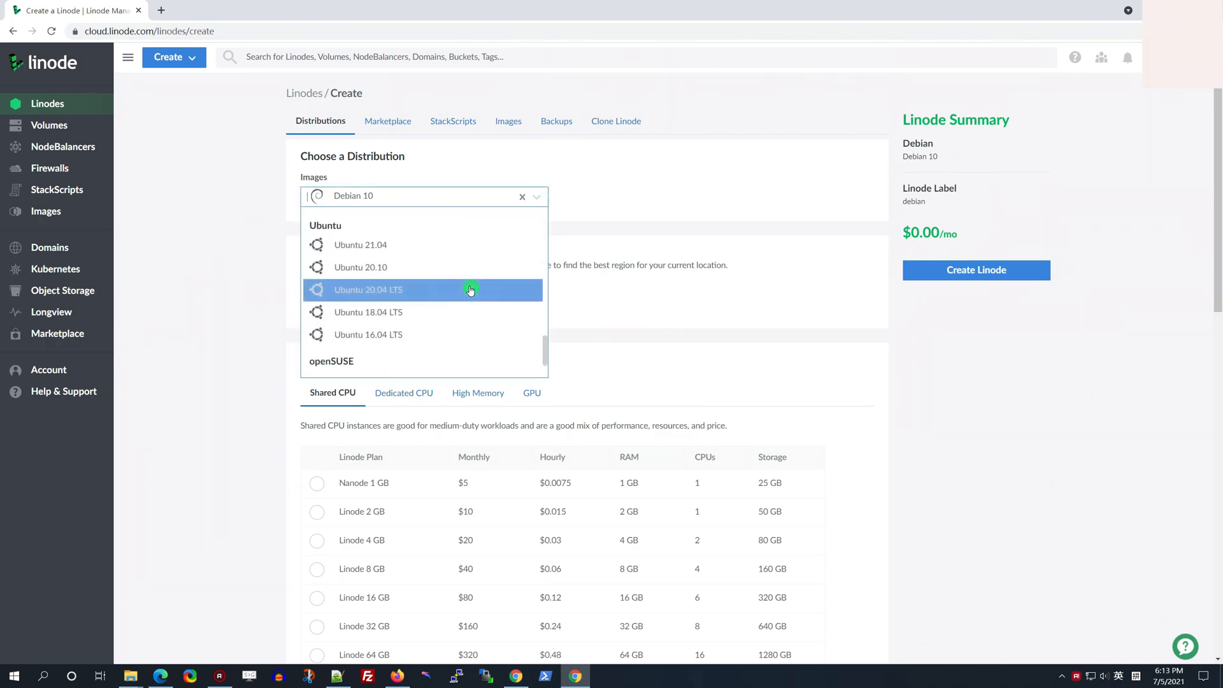
left_click(420, 295)
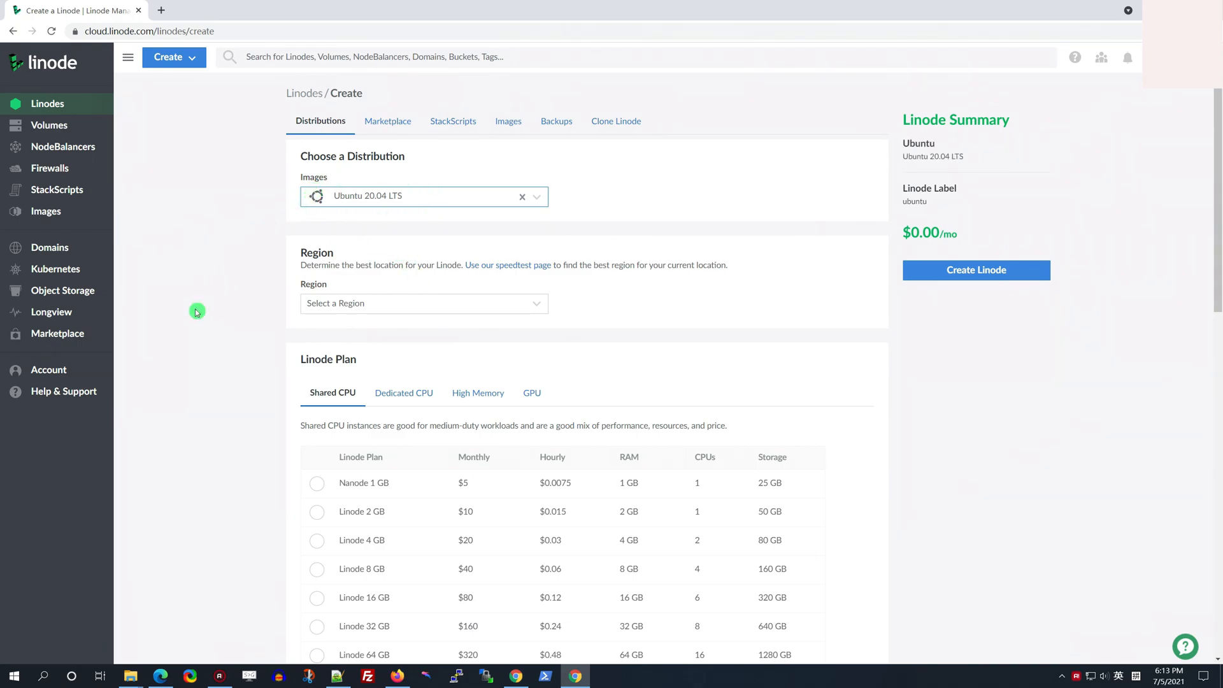
scroll(196, 309, "down", 1)
left_click(391, 245)
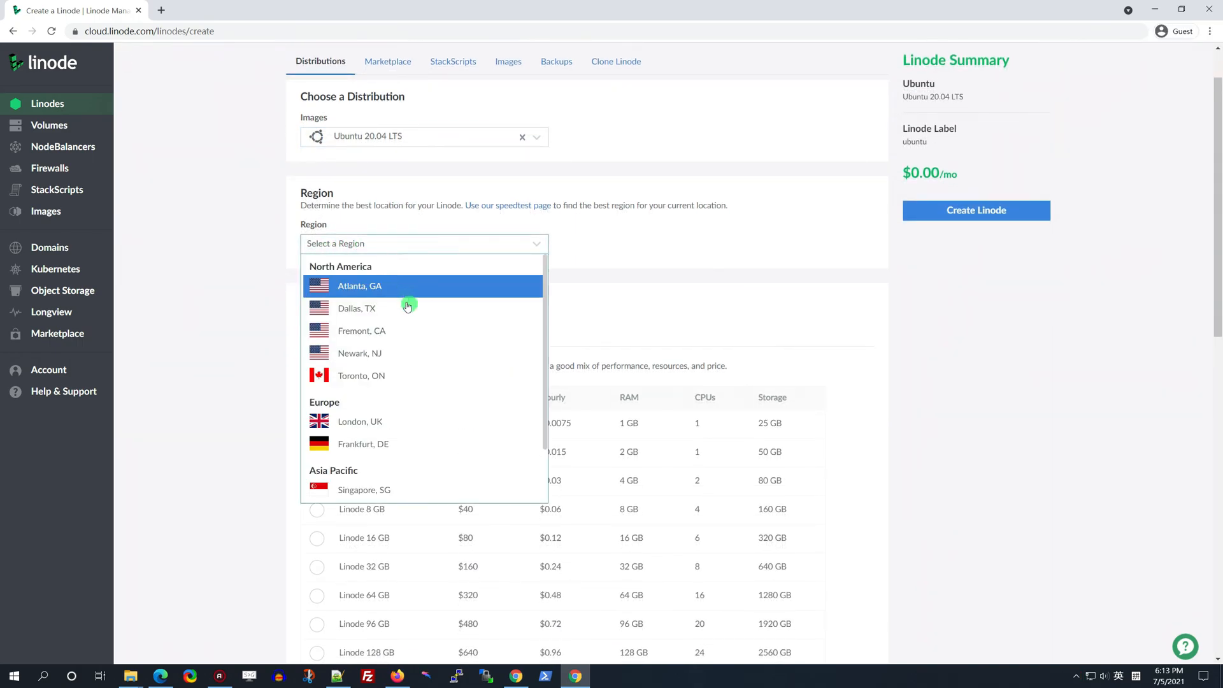
left_click(399, 450)
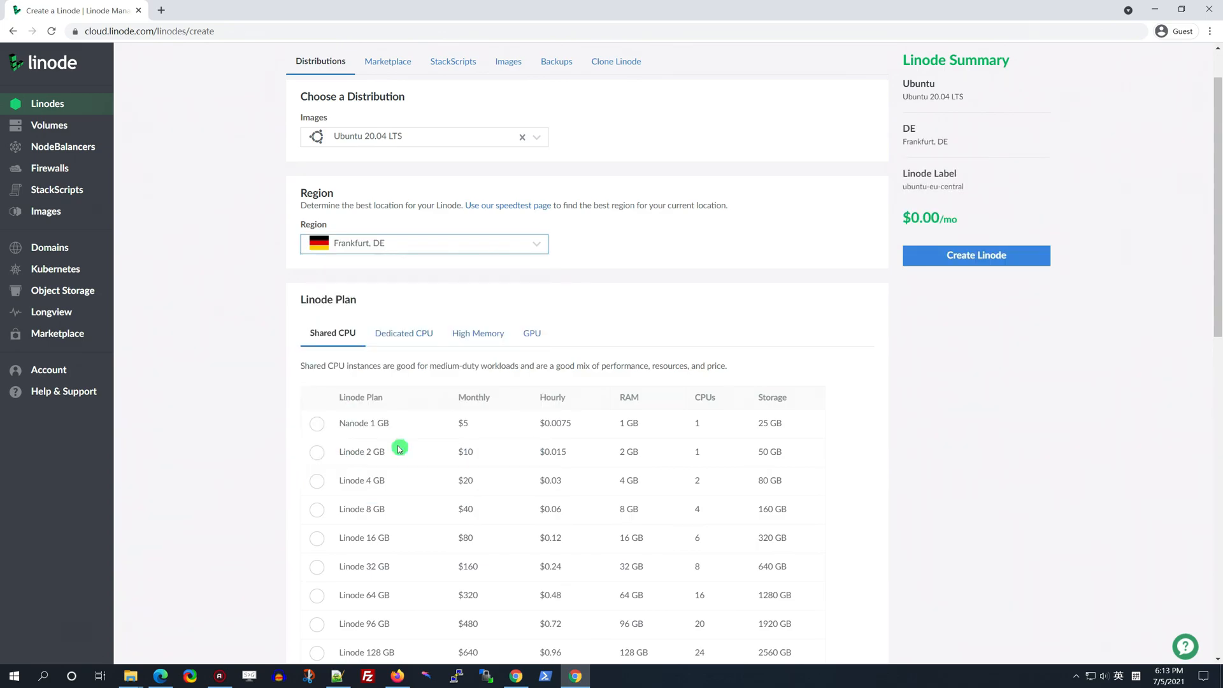
left_click(316, 425)
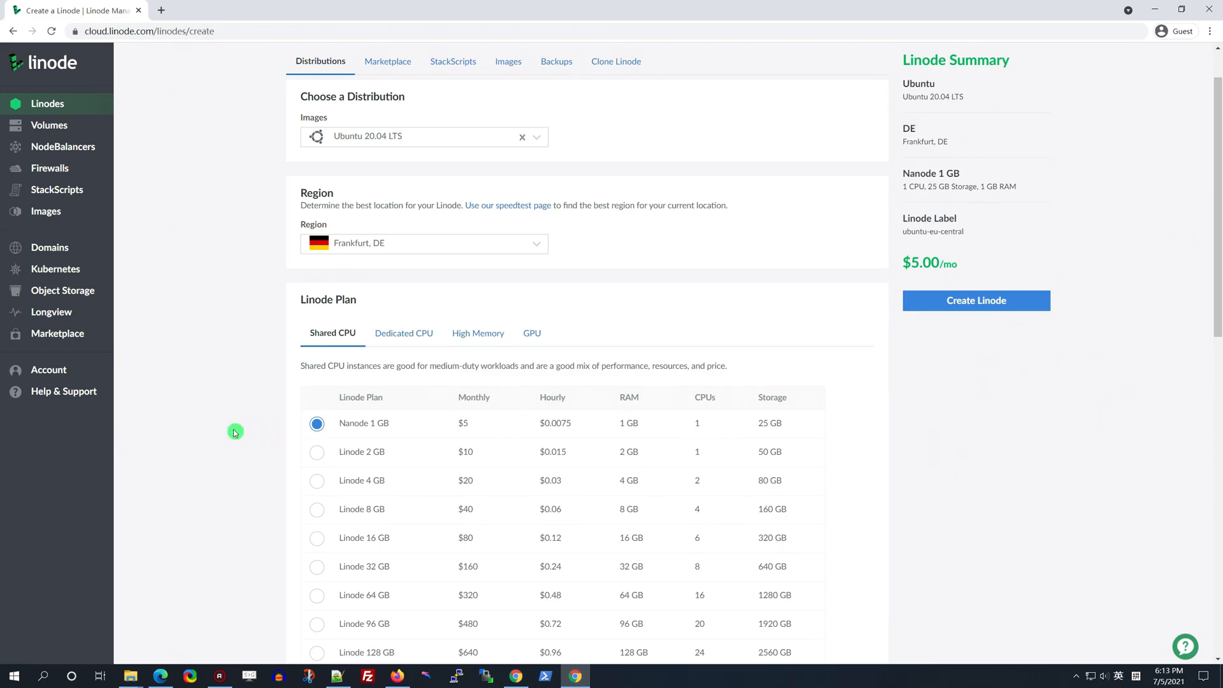
Enter a root password and create the Linode
scroll(235, 432, "down", 4)
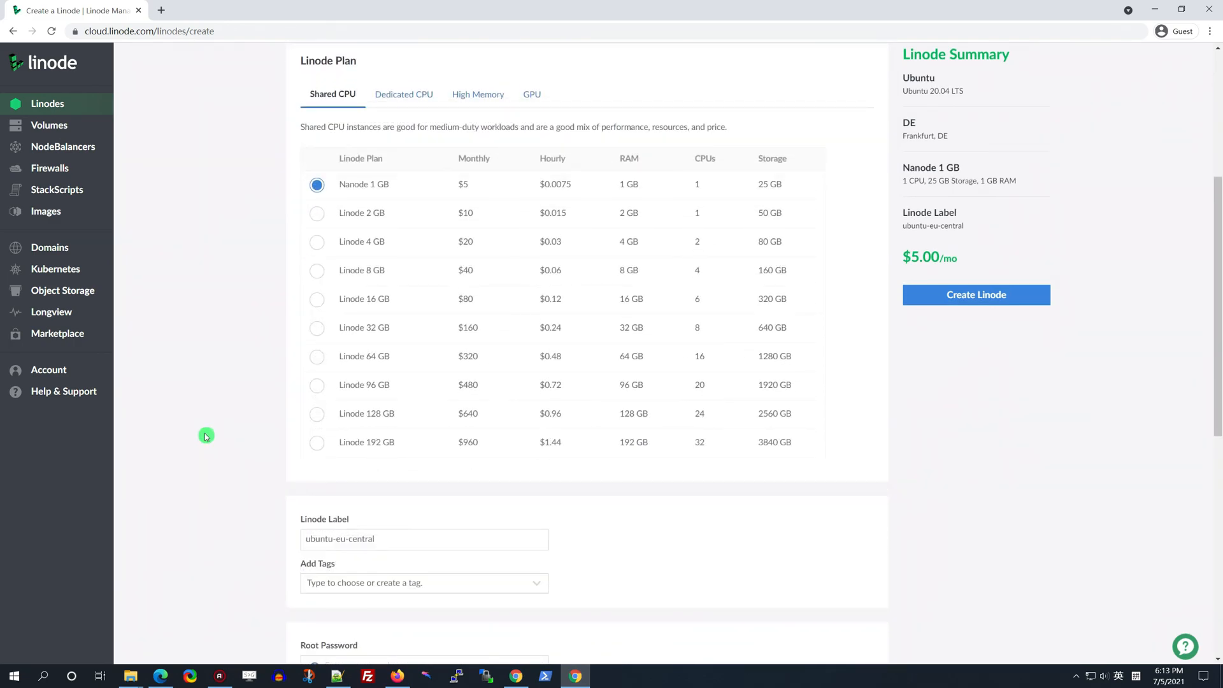
scroll(206, 436, "down", 3)
scroll(206, 437, "down", 2)
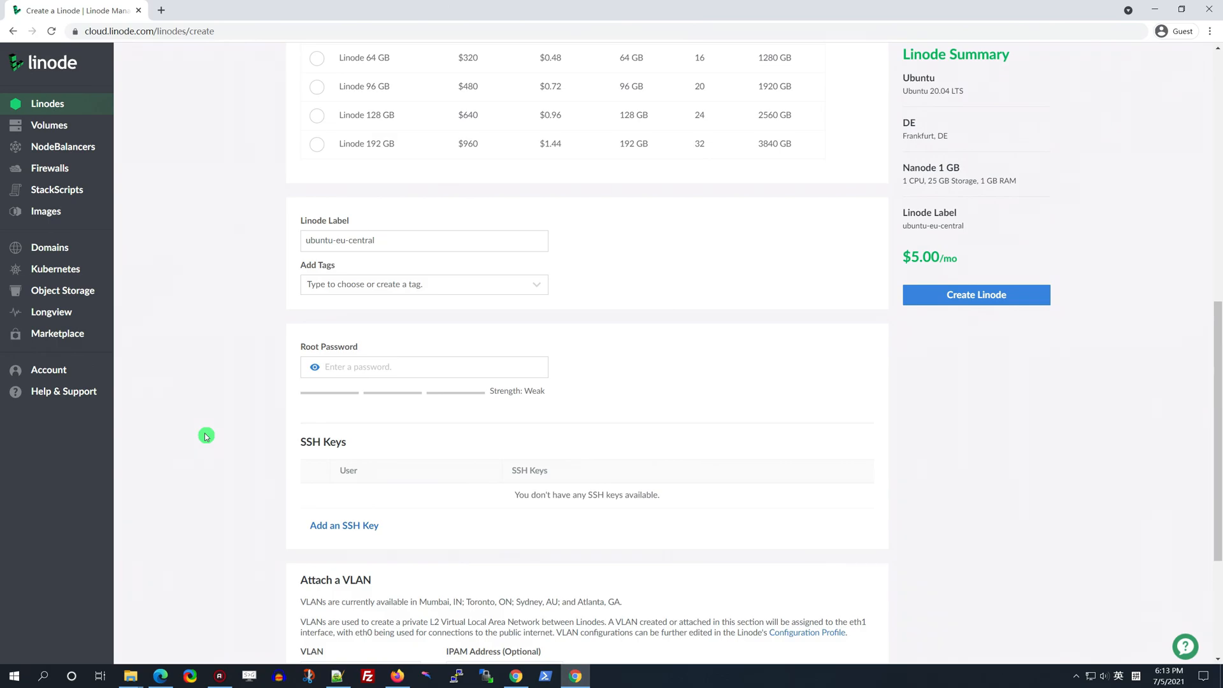
left_click(354, 367)
type("••••••••")
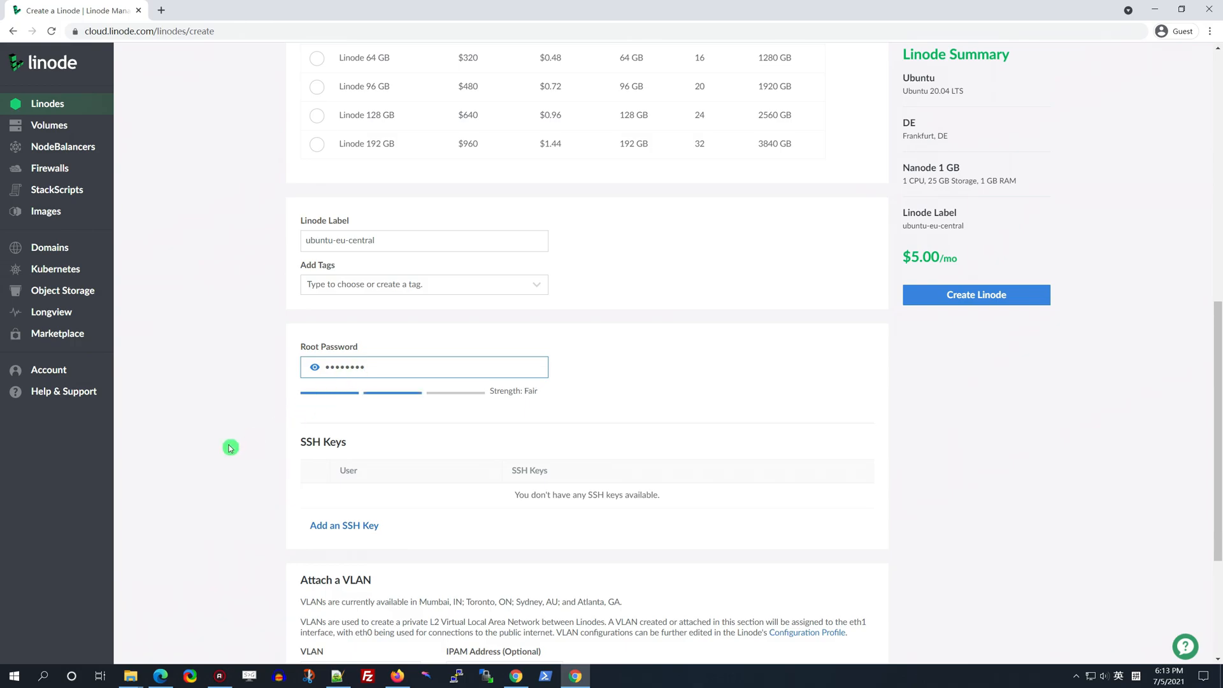
scroll(229, 448, "down", 2)
scroll(230, 448, "down", 2)
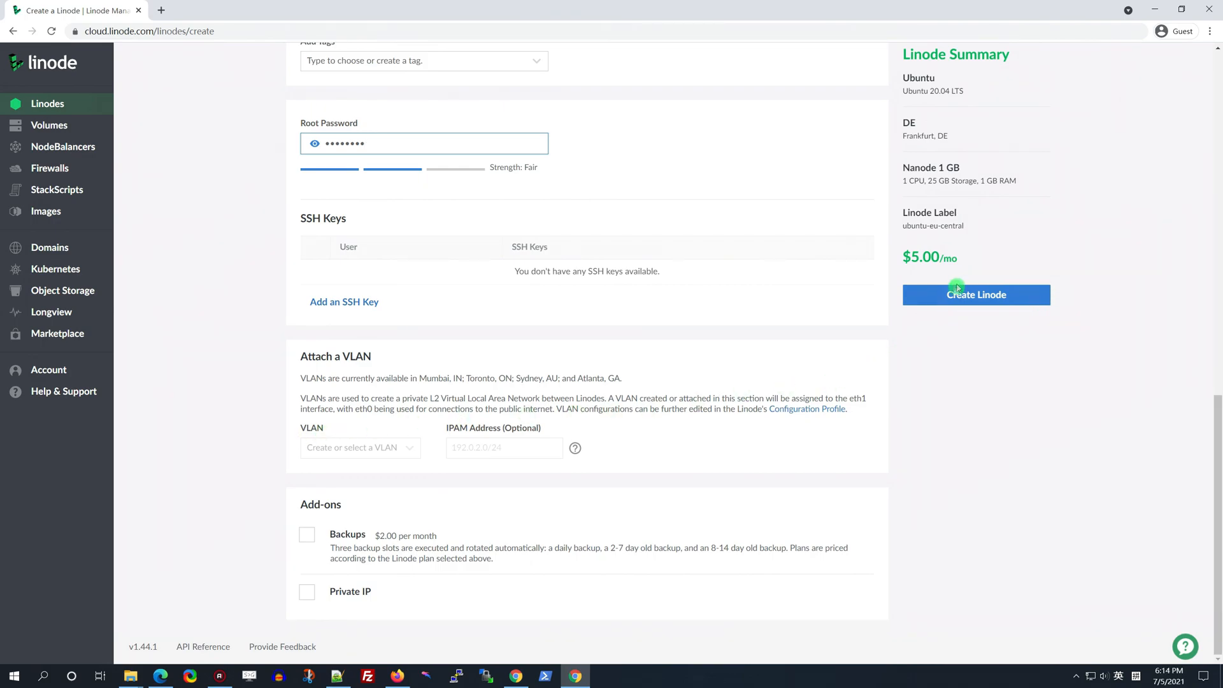
left_click(1005, 298)
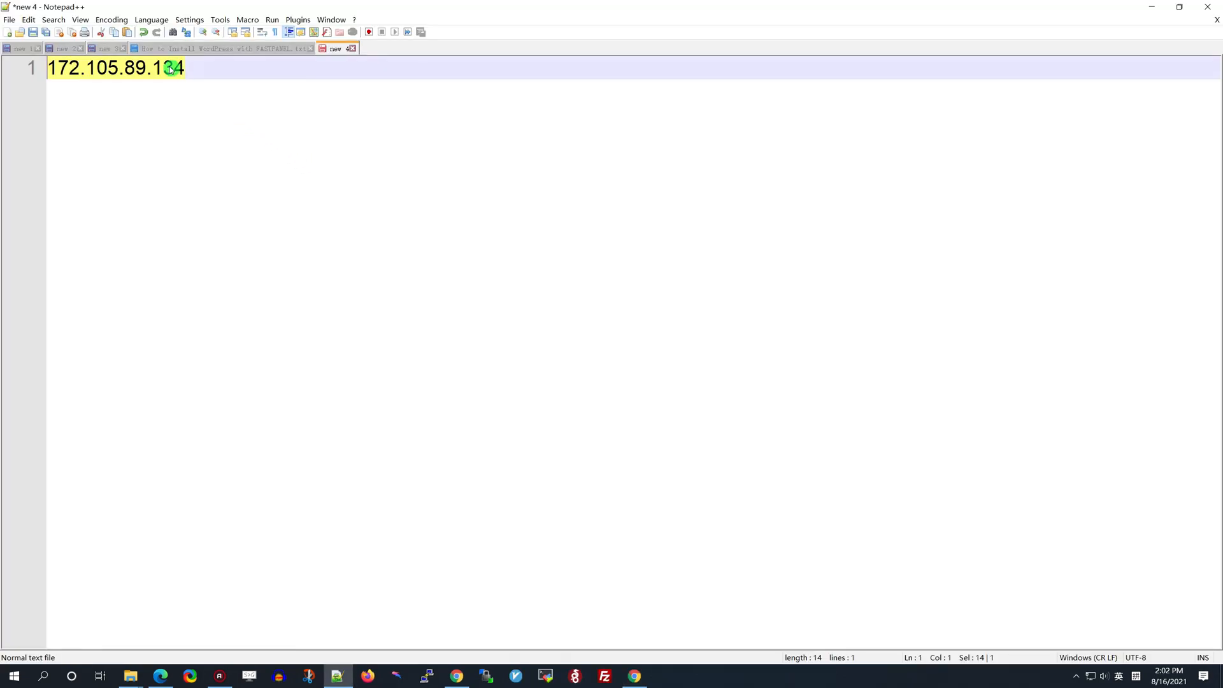
Copy the server IP from Notepad++ and save a Cloudflare A record '998' pointing to 172.105.89.134
right_click(170, 69)
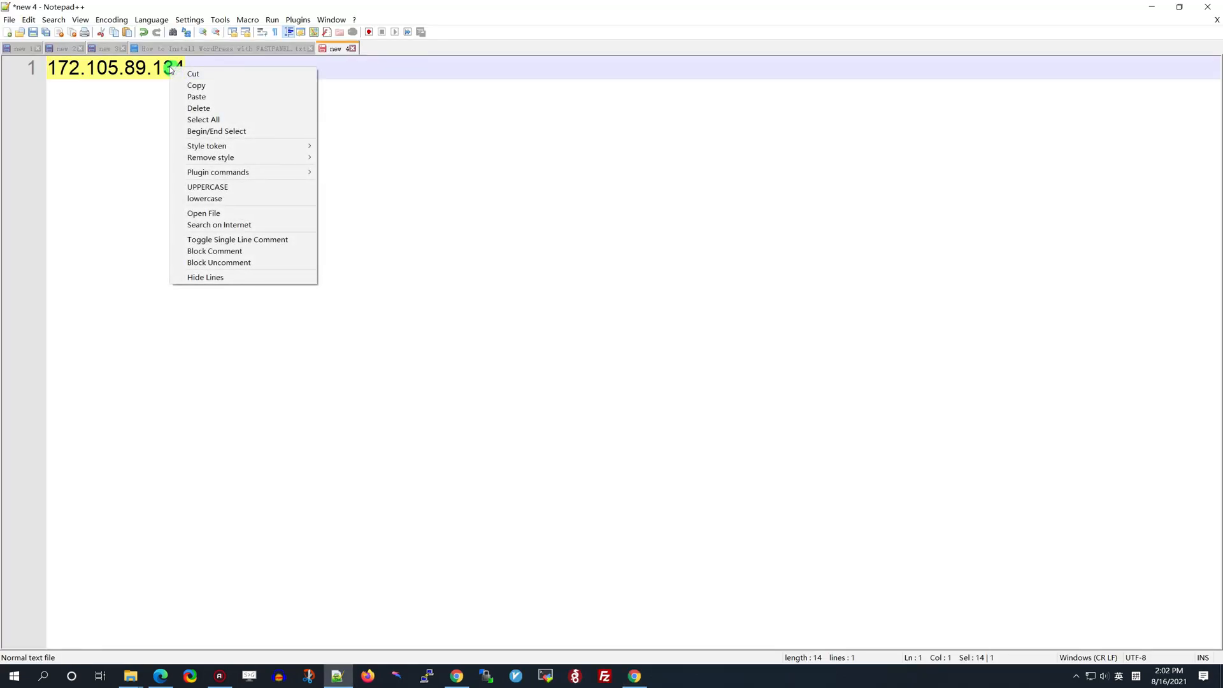
left_click(182, 87)
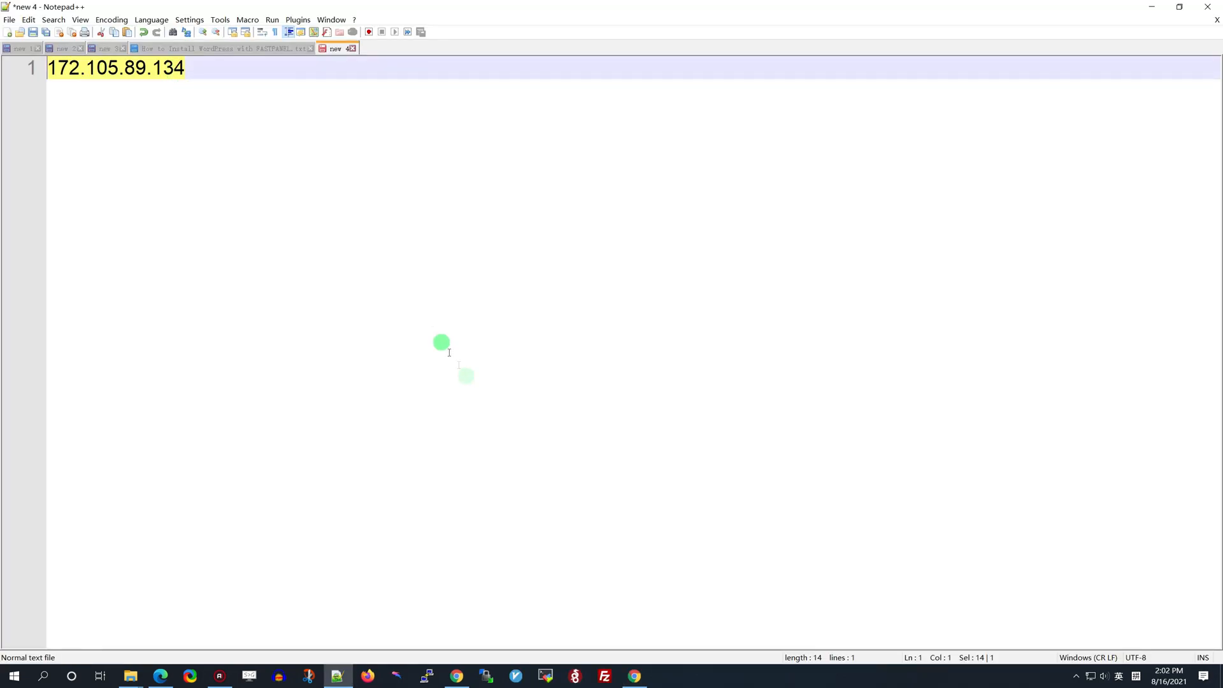
left_click(636, 677)
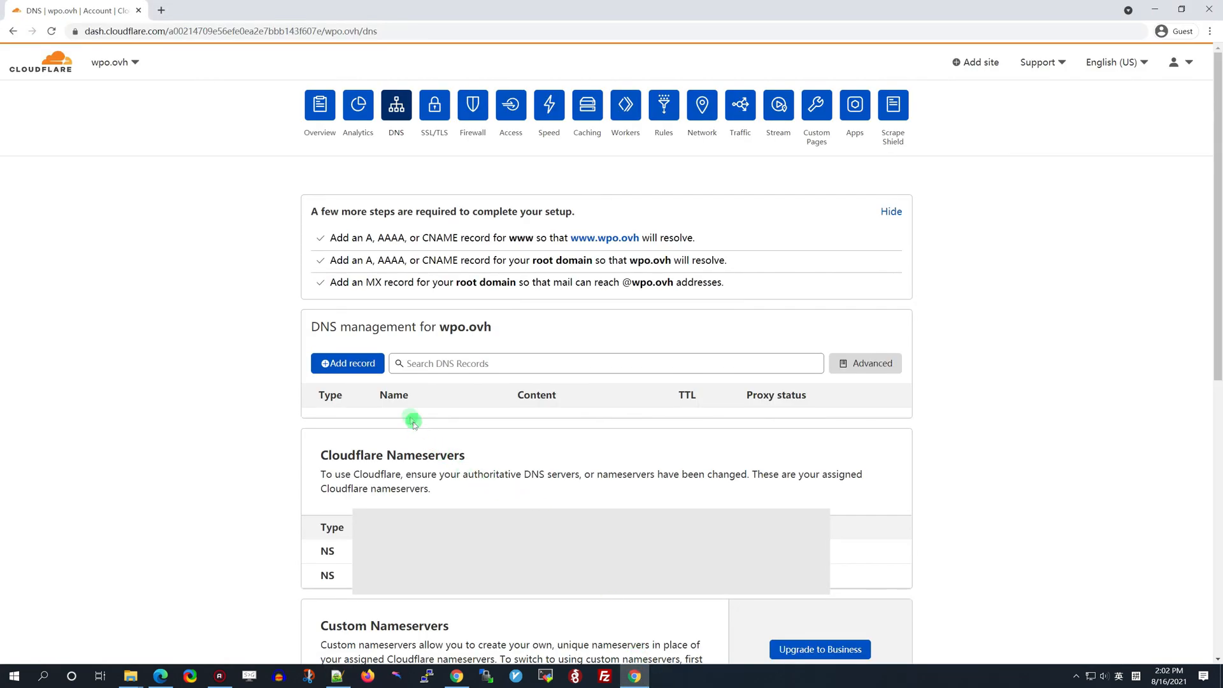
left_click(372, 362)
left_click(440, 433)
type("998")
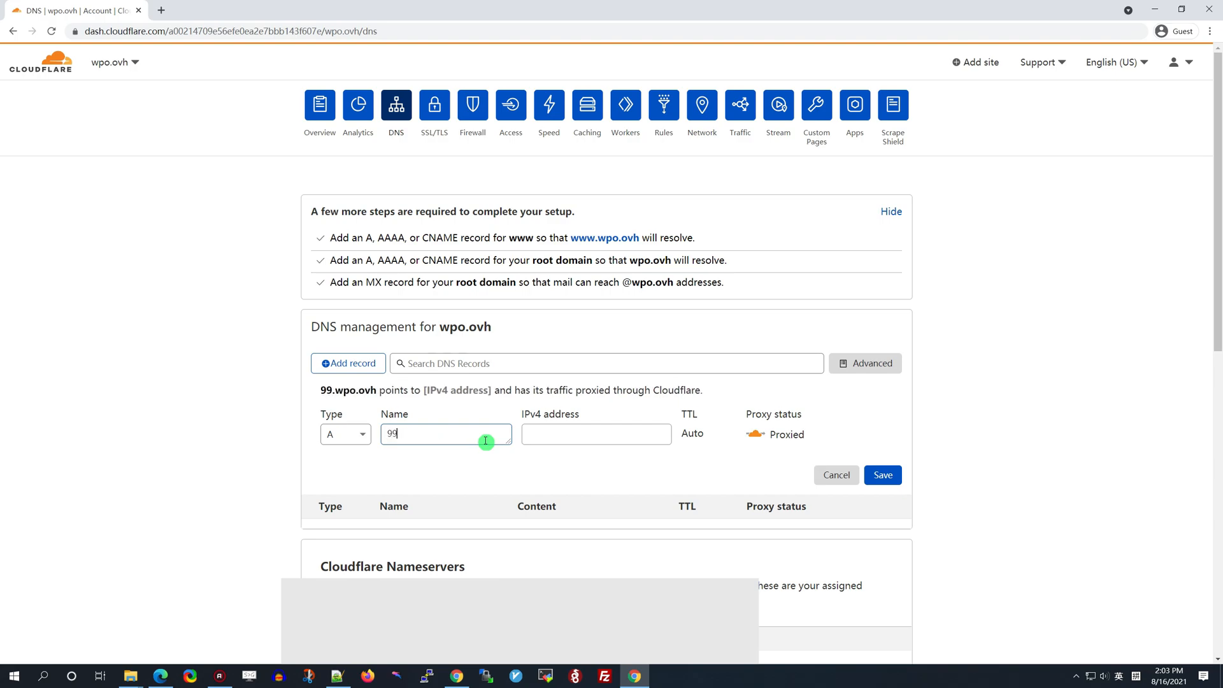
left_click(562, 433)
key("ctrl+v")
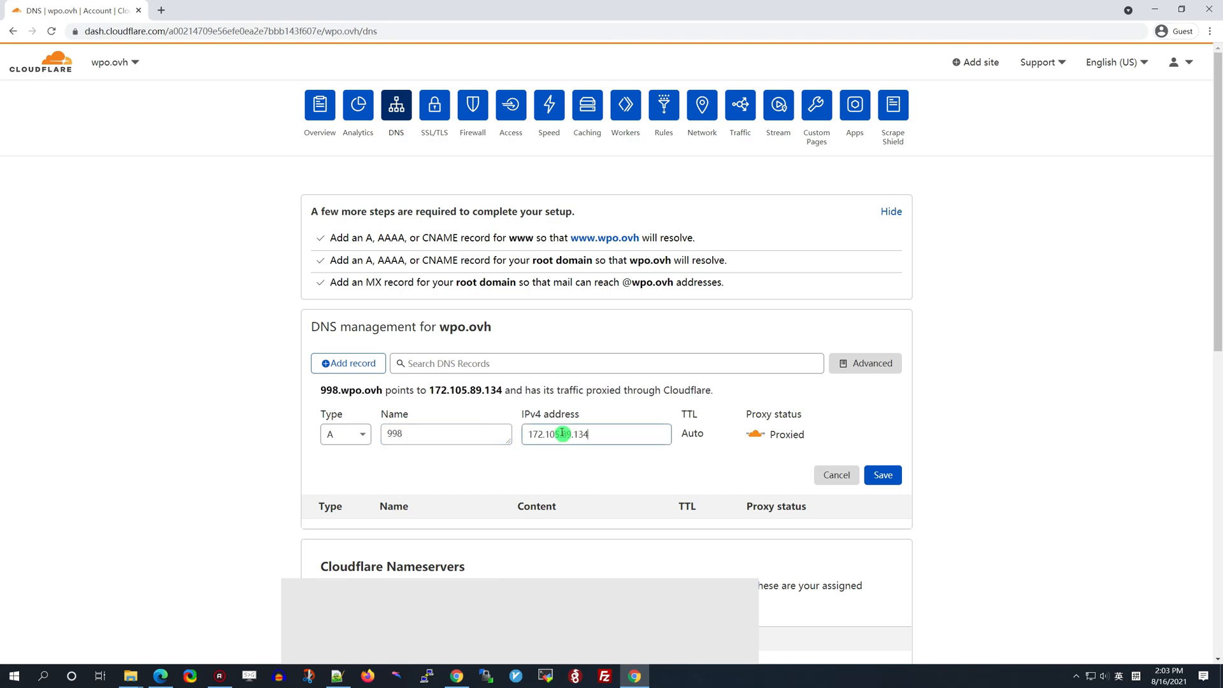
left_click(882, 473)
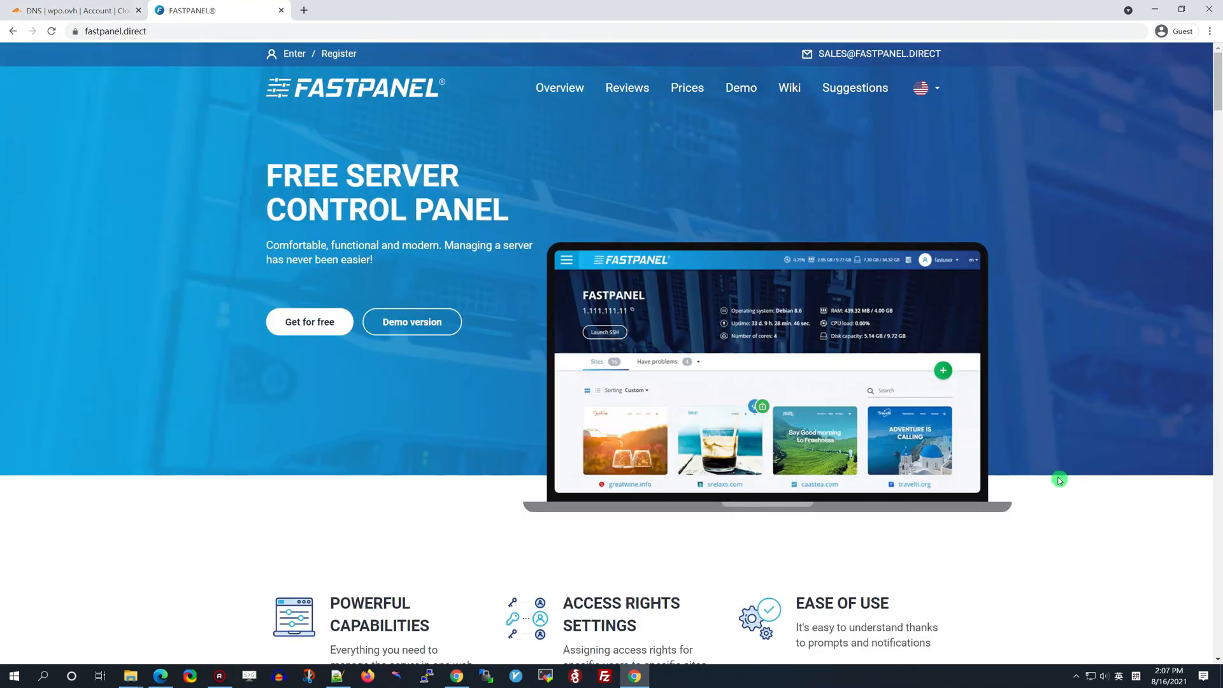
Open the FASTPANEL wiki's Quick start article on installing FASTPANEL
scroll(1220, 102, "down", 1)
mouse_move(1217, 102)
left_mouse_down()
mouse_move(1213, 277)
mouse_move(1217, 95)
left_mouse_up()
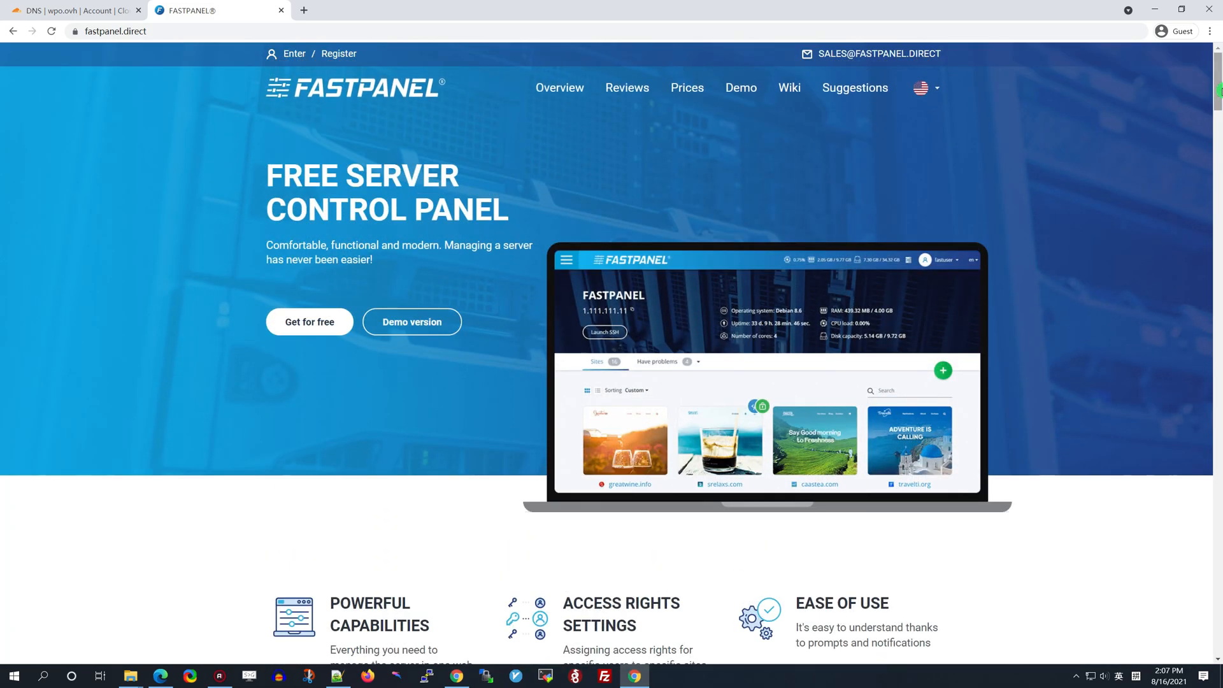
left_click(791, 92)
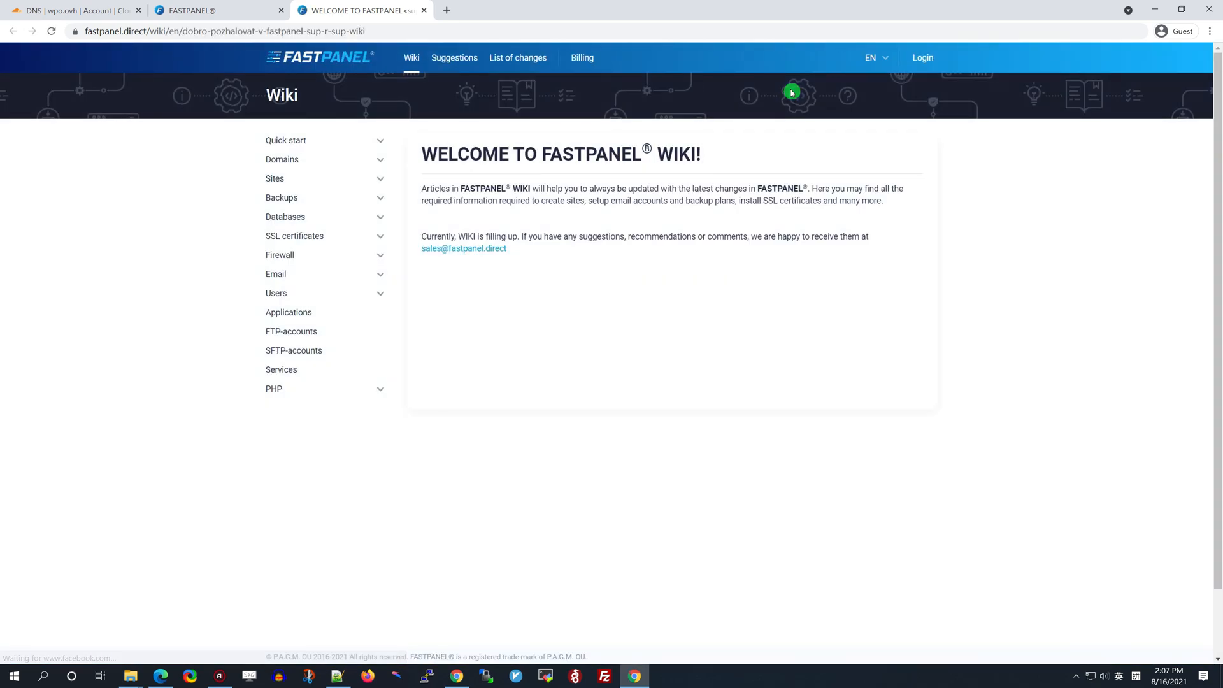
left_click(378, 140)
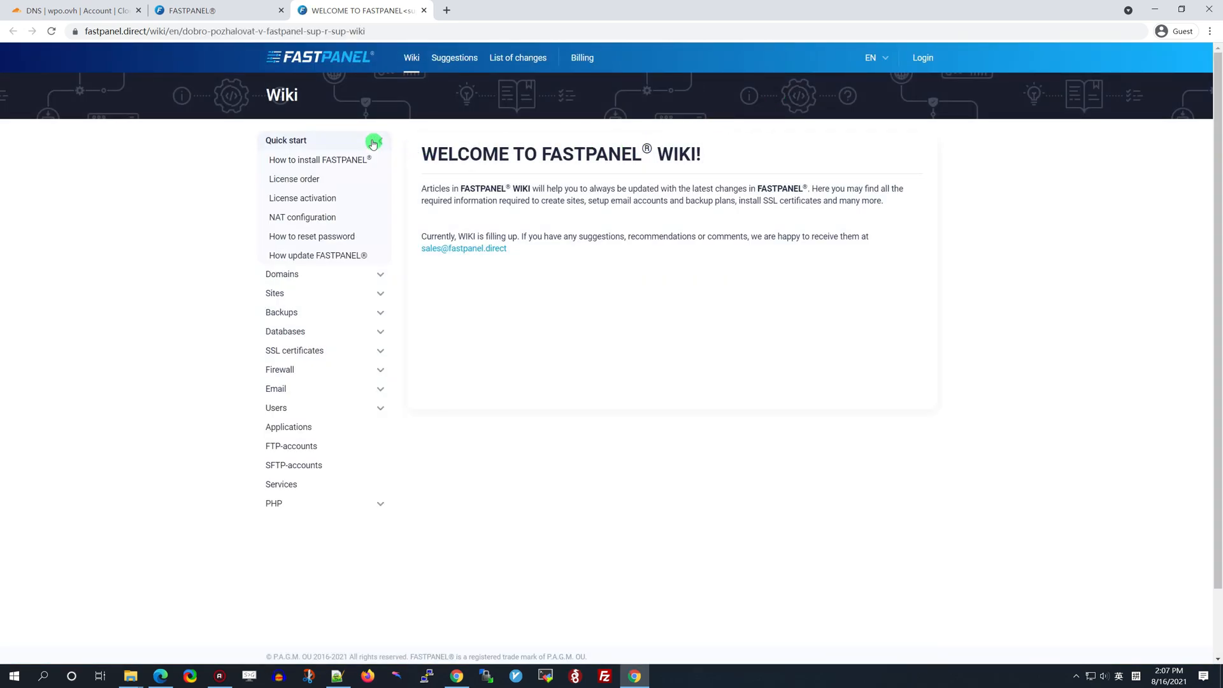
left_click(345, 161)
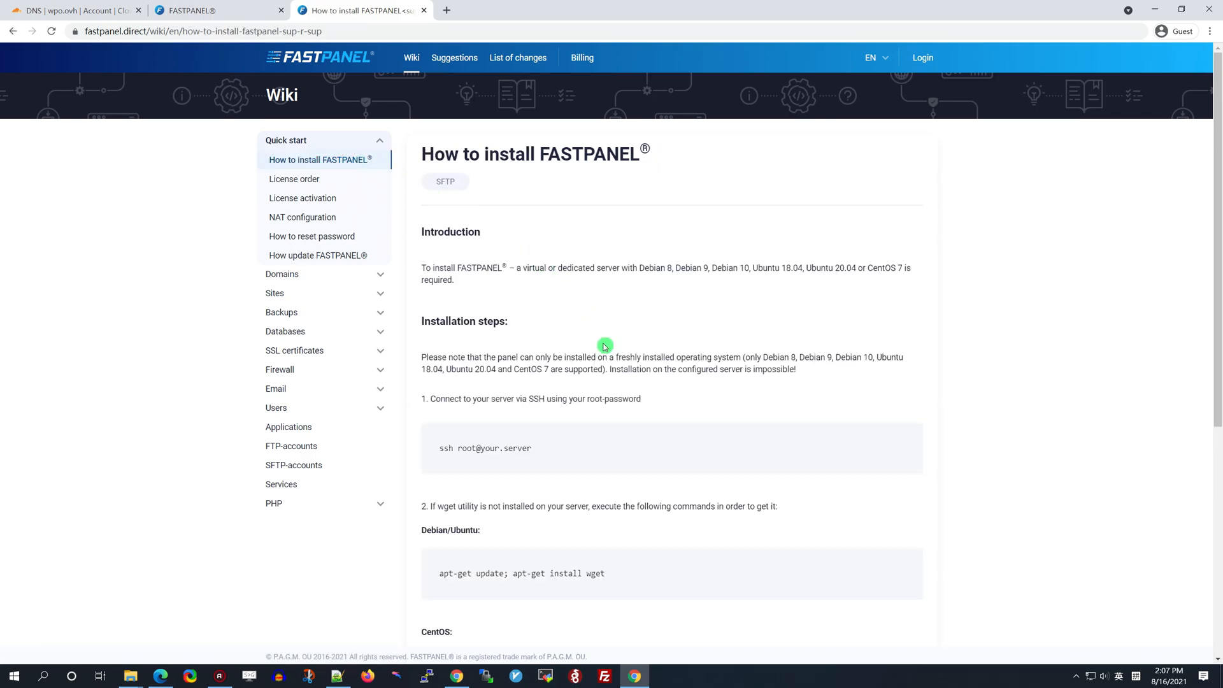
Select the wget install command from step 3, then bring up the Notepad++ notes with the server IP
scroll(604, 347, "down", 3)
scroll(604, 347, "down", 3)
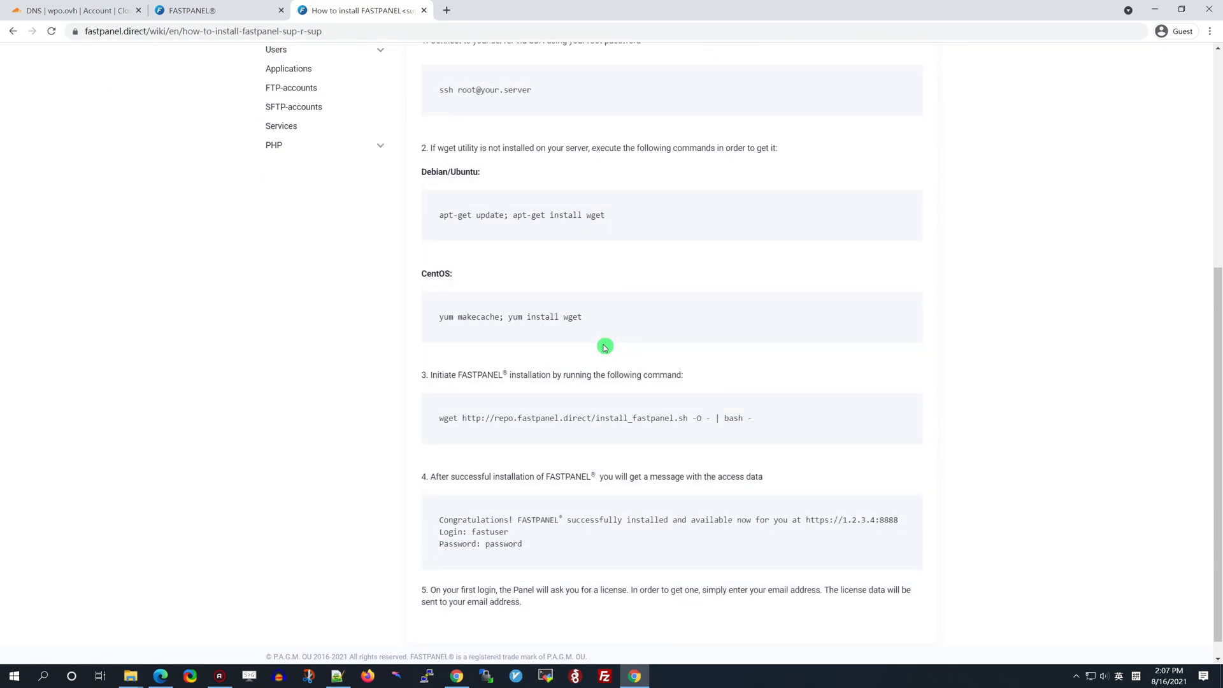
scroll(753, 330, "down", 1)
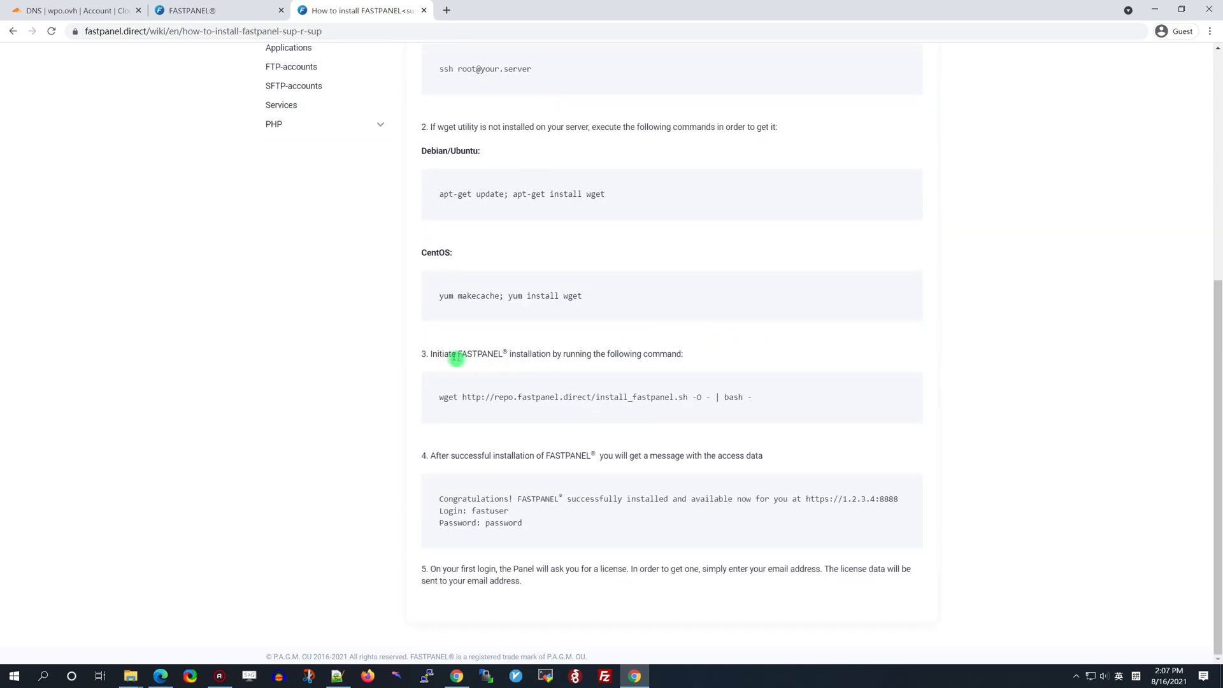
left_click_drag(429, 353, 685, 353)
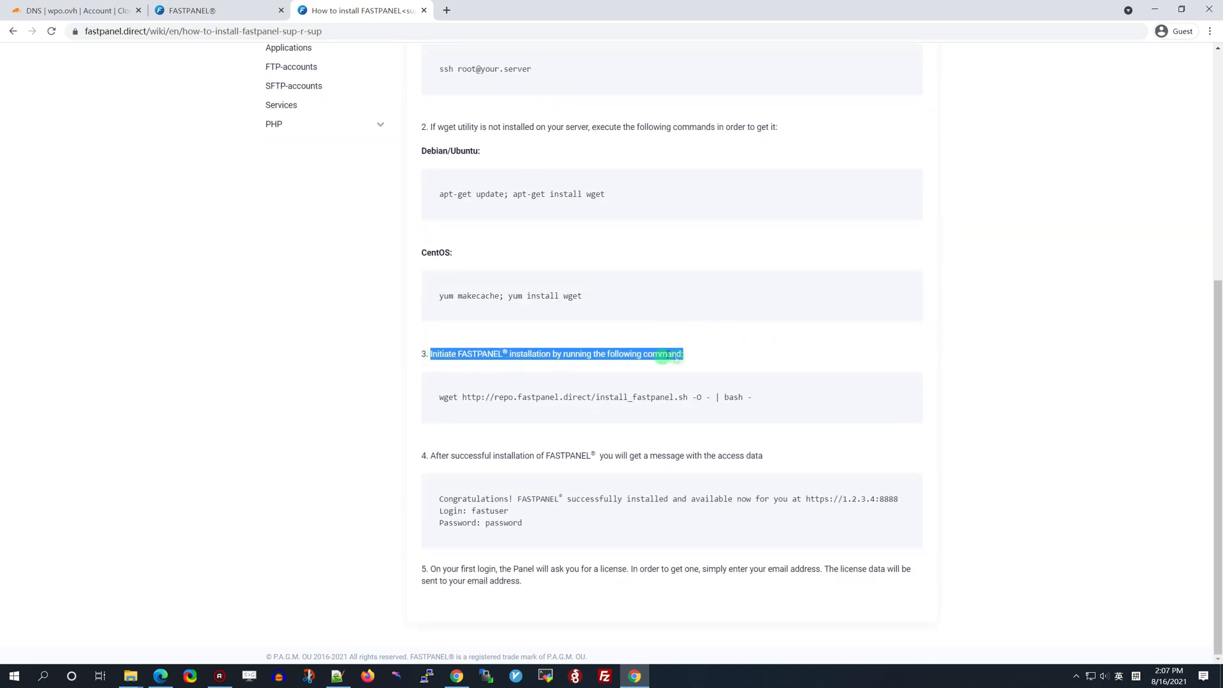
left_click(756, 354)
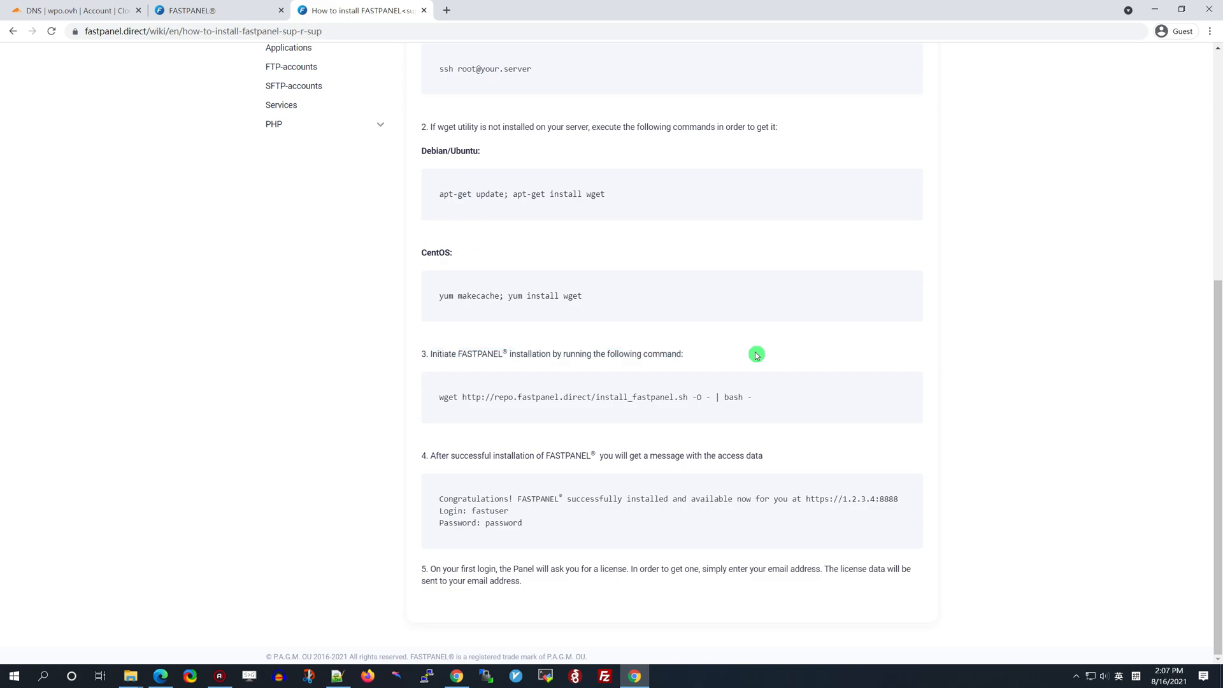
left_click_drag(438, 406, 763, 402)
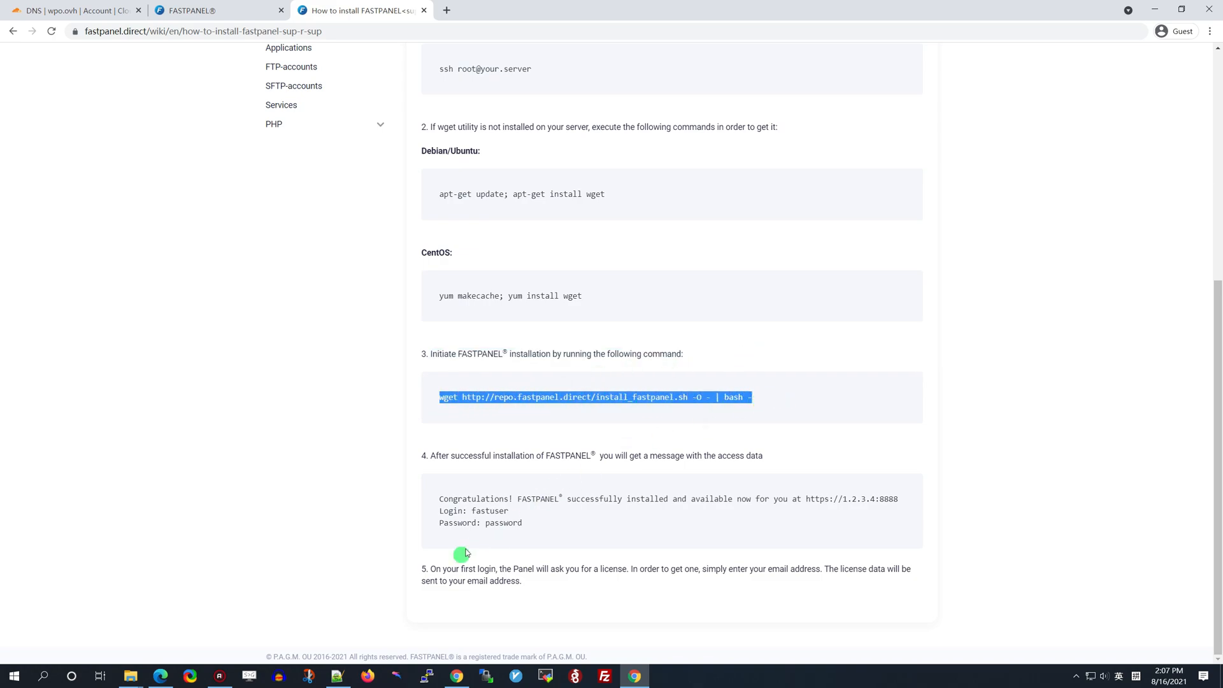
left_click(337, 676)
right_click(169, 71)
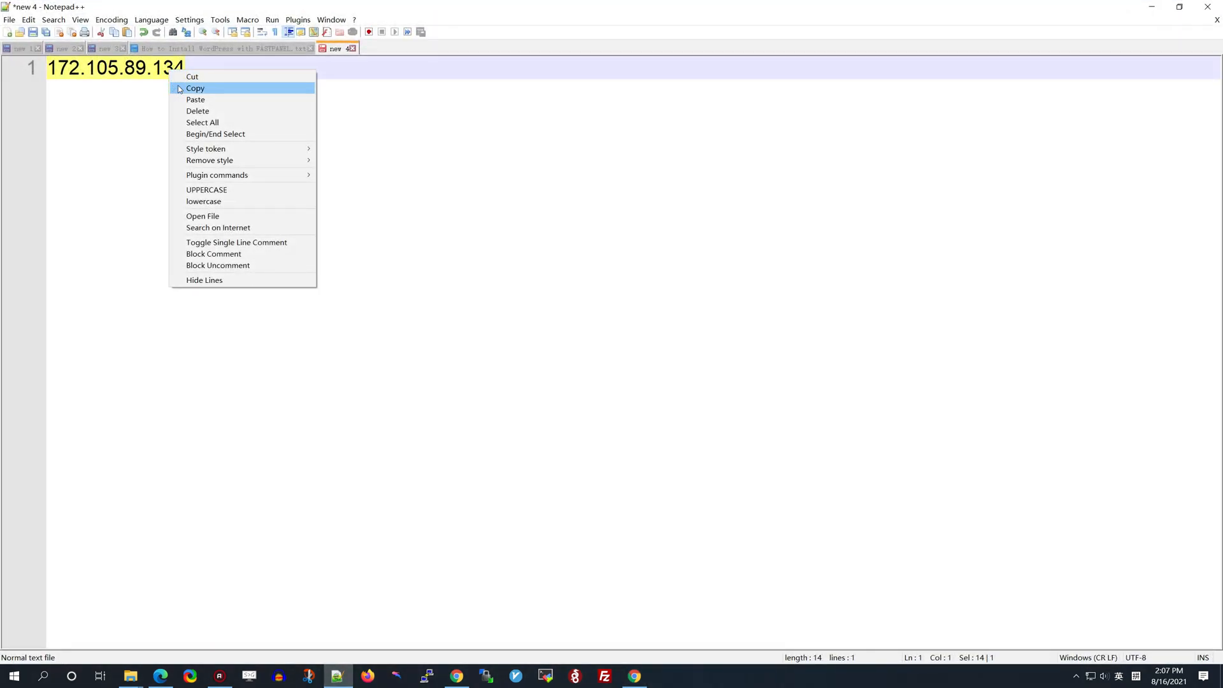
Open a PuTTY SSH session to 172.105.89.134 and accept the server's host key
left_click(179, 88)
left_click(427, 676)
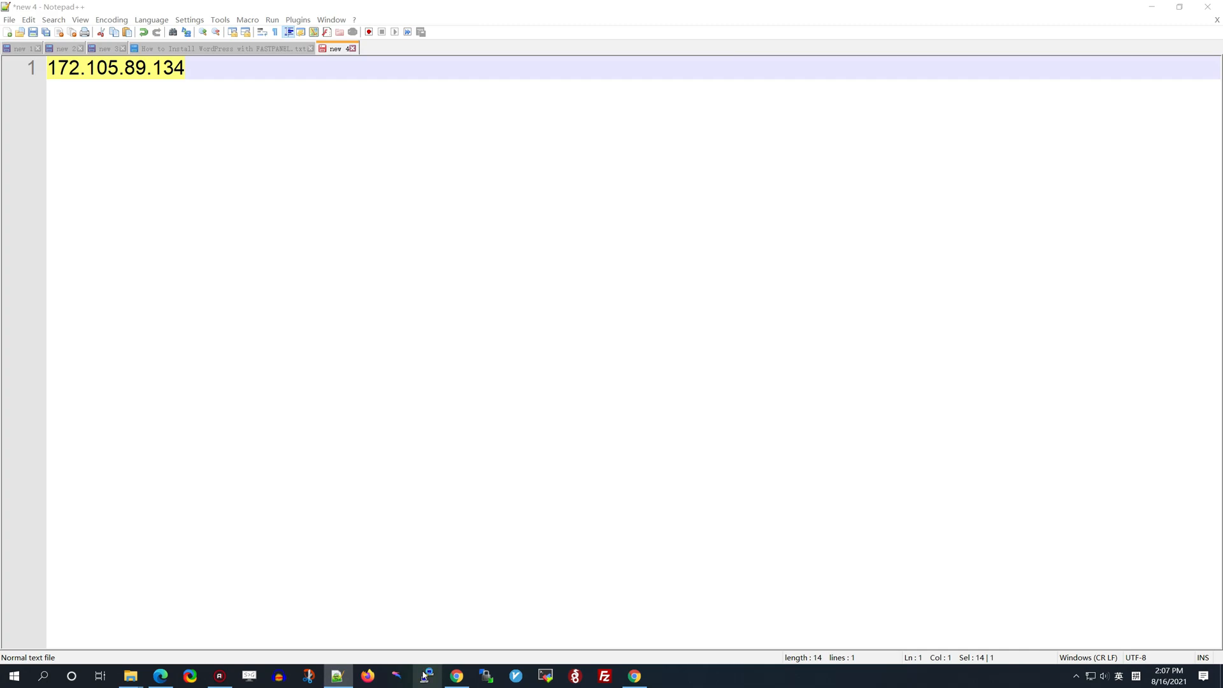
key("ctrl+v")
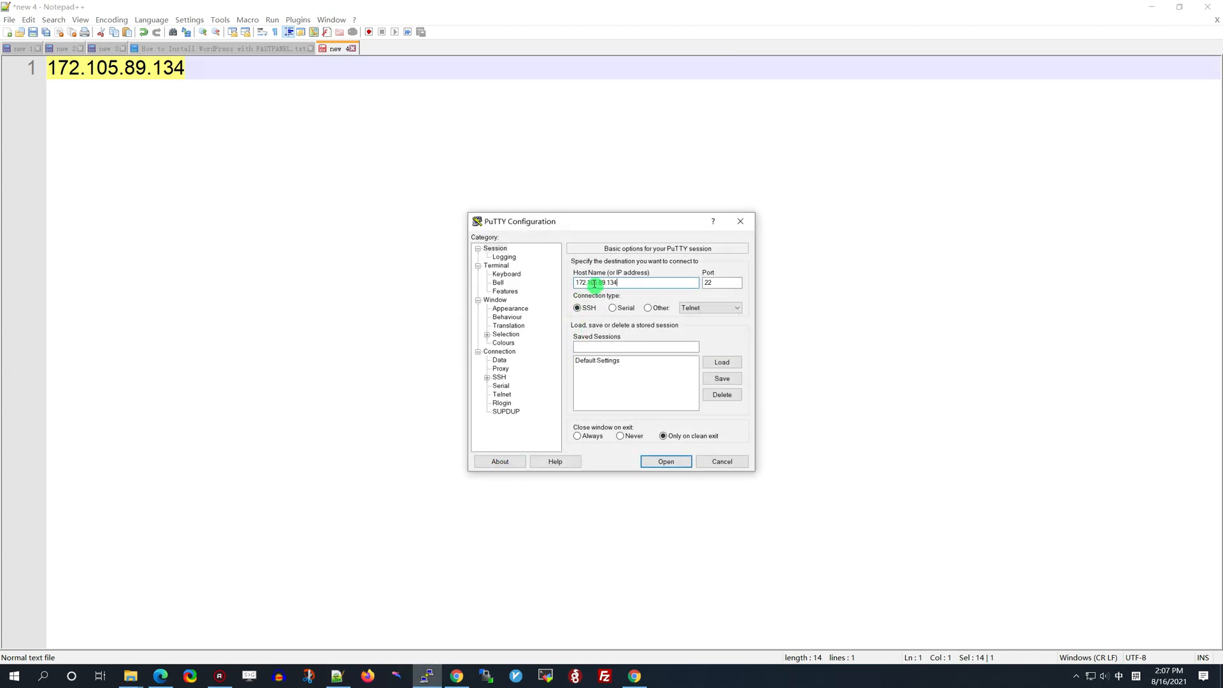
left_click(660, 463)
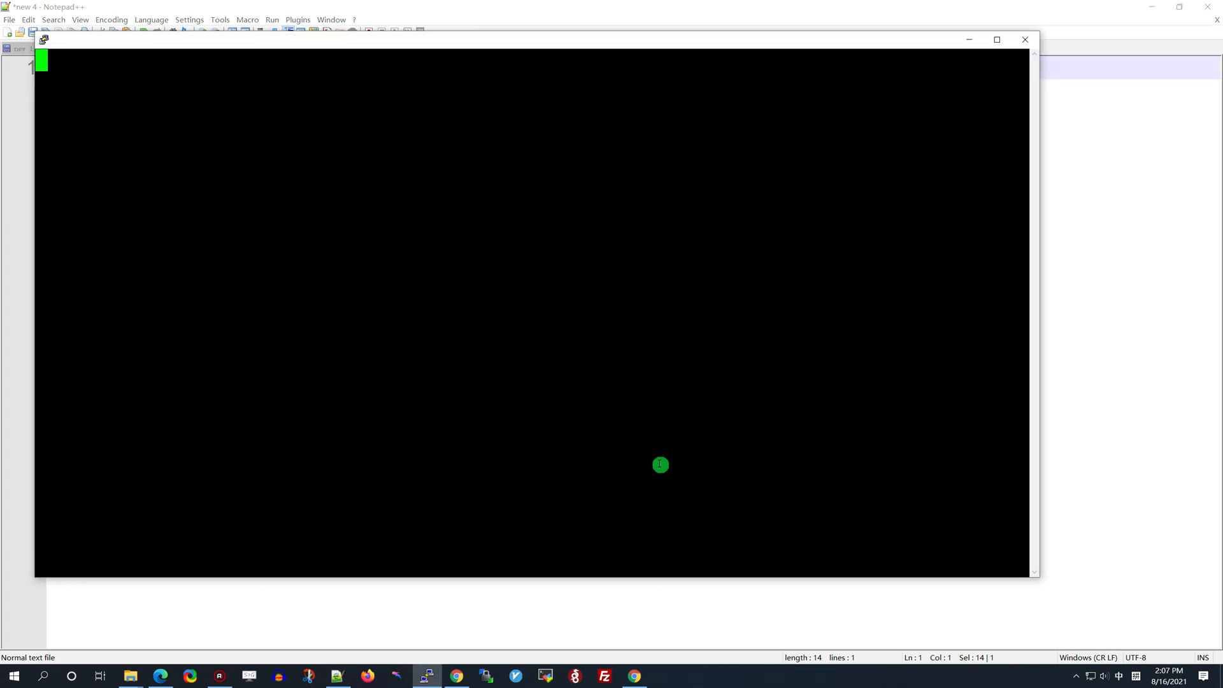
left_click(267, 244)
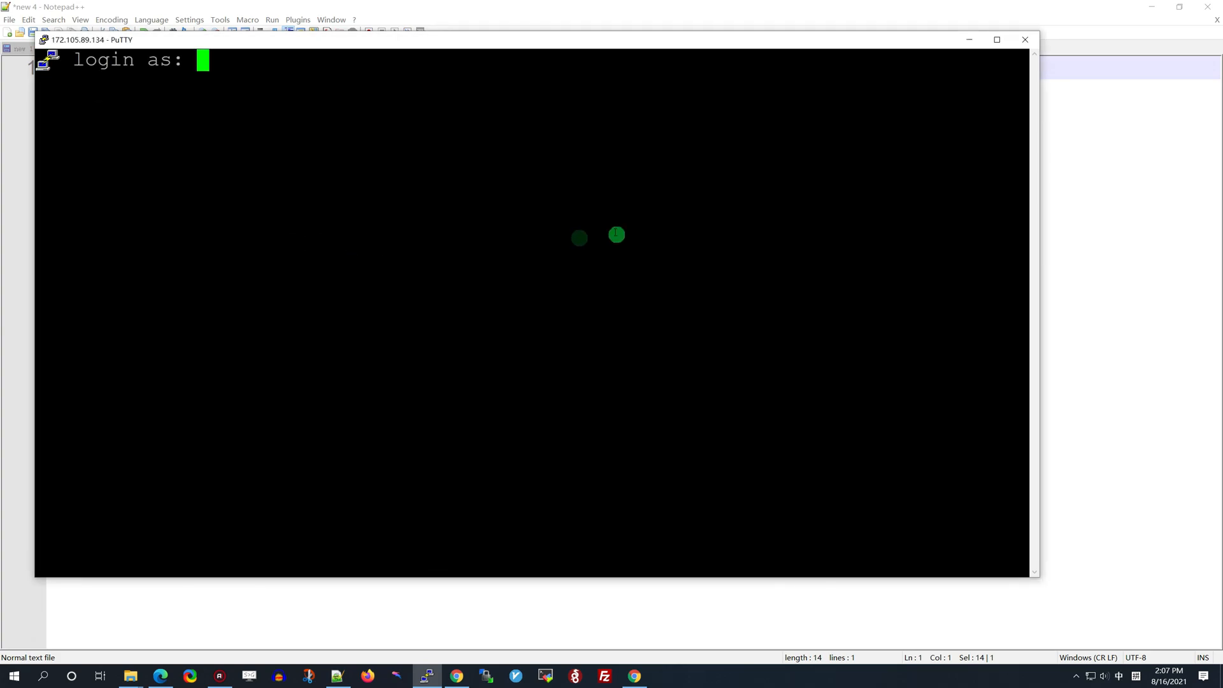
Maximize the terminal and log in as root with the root password
left_click(994, 40)
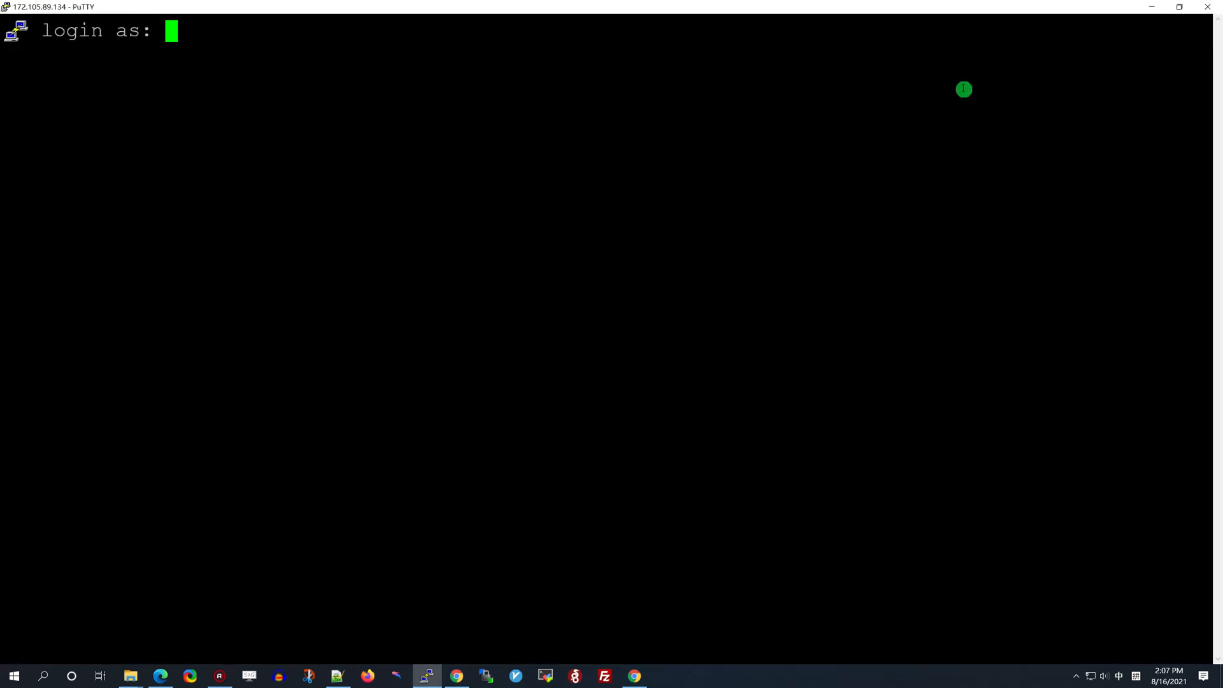
key("shift")
type("root")
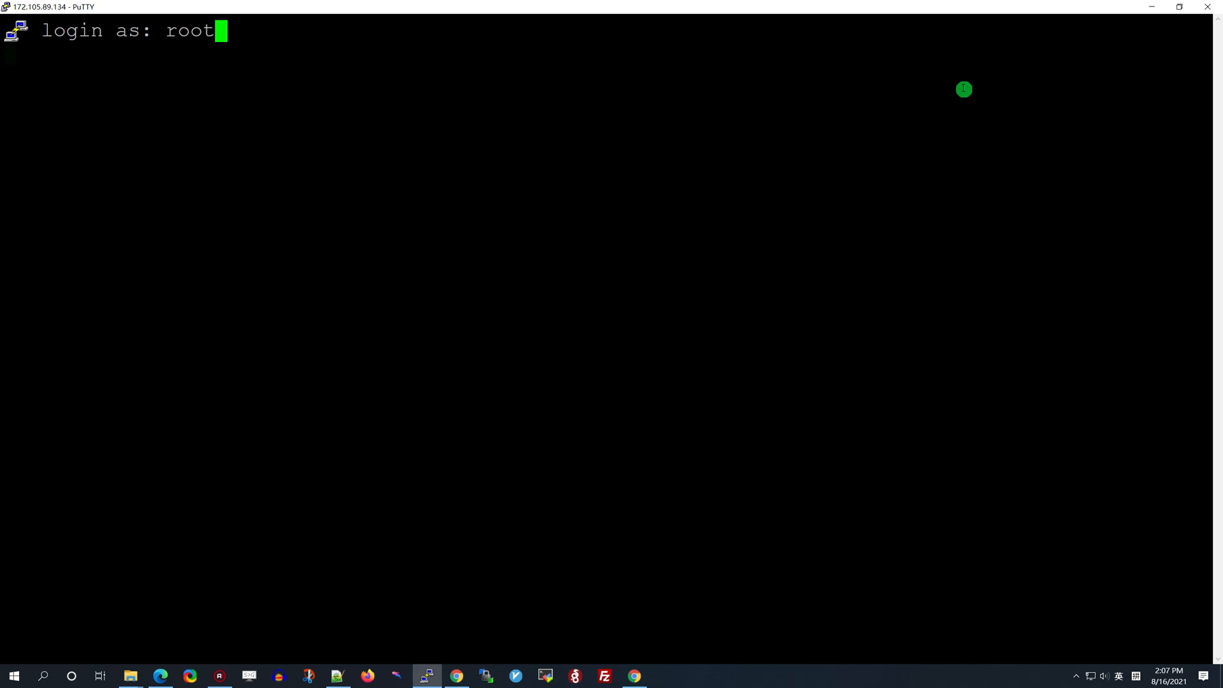
key("Return")
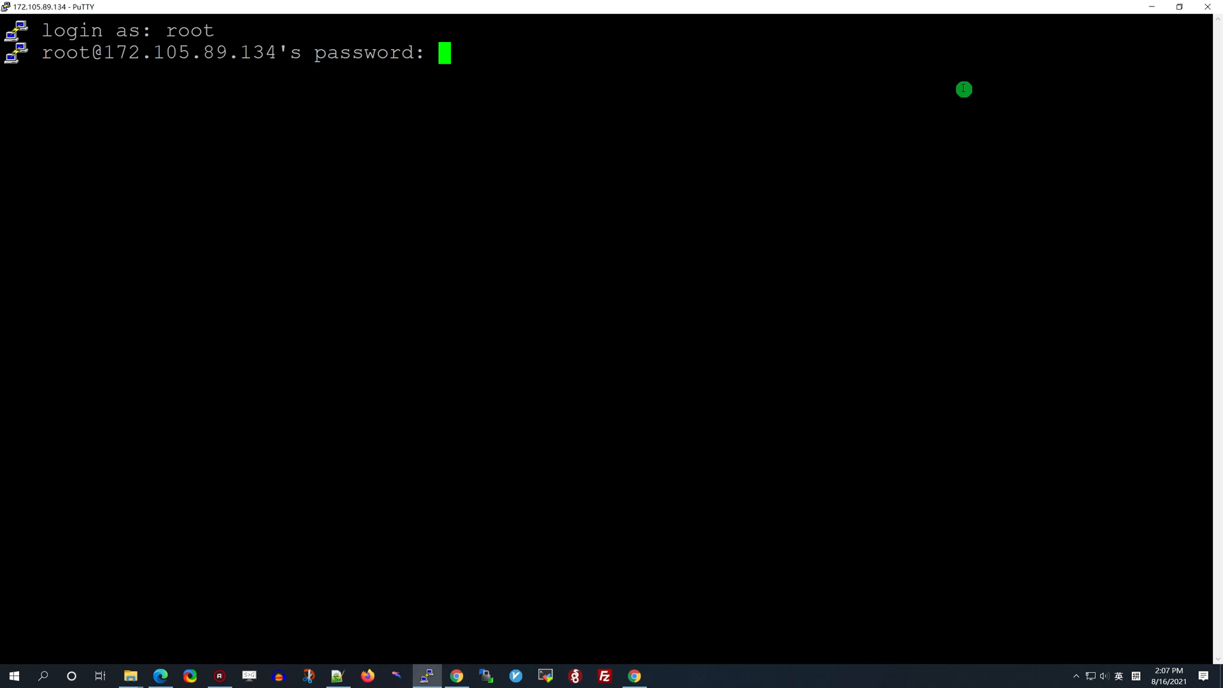
key("Return")
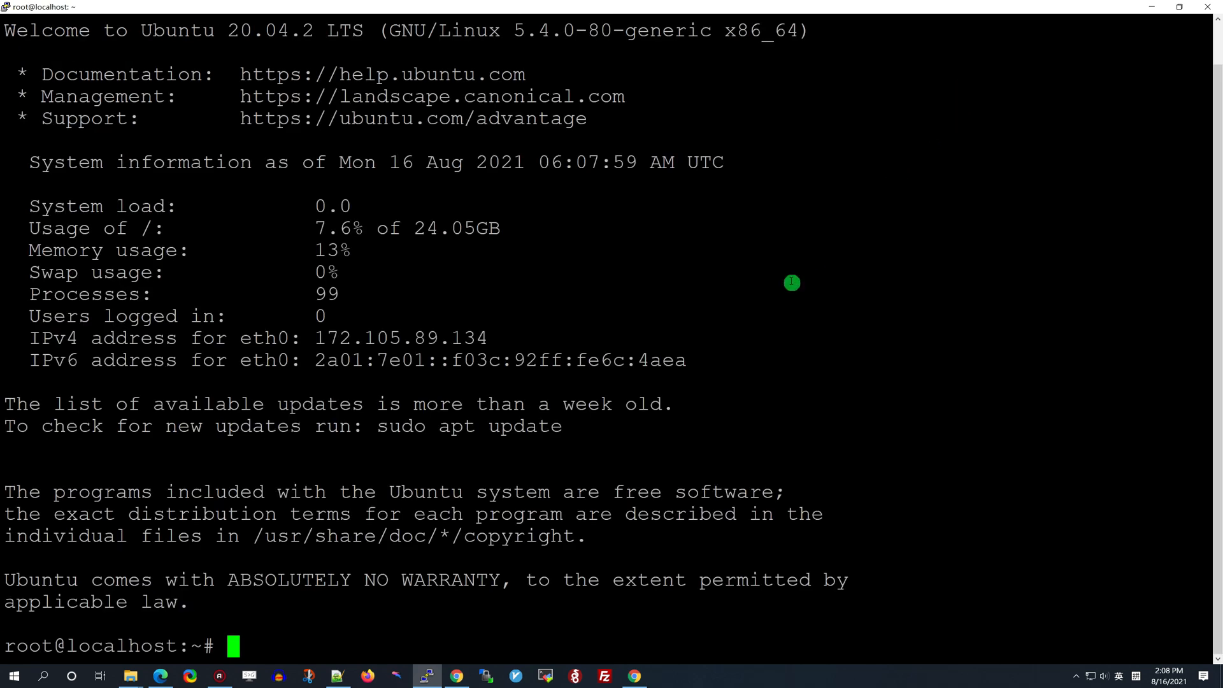
Copy the wget install command from the guide, paste it at the root prompt and run it
left_click(634, 676)
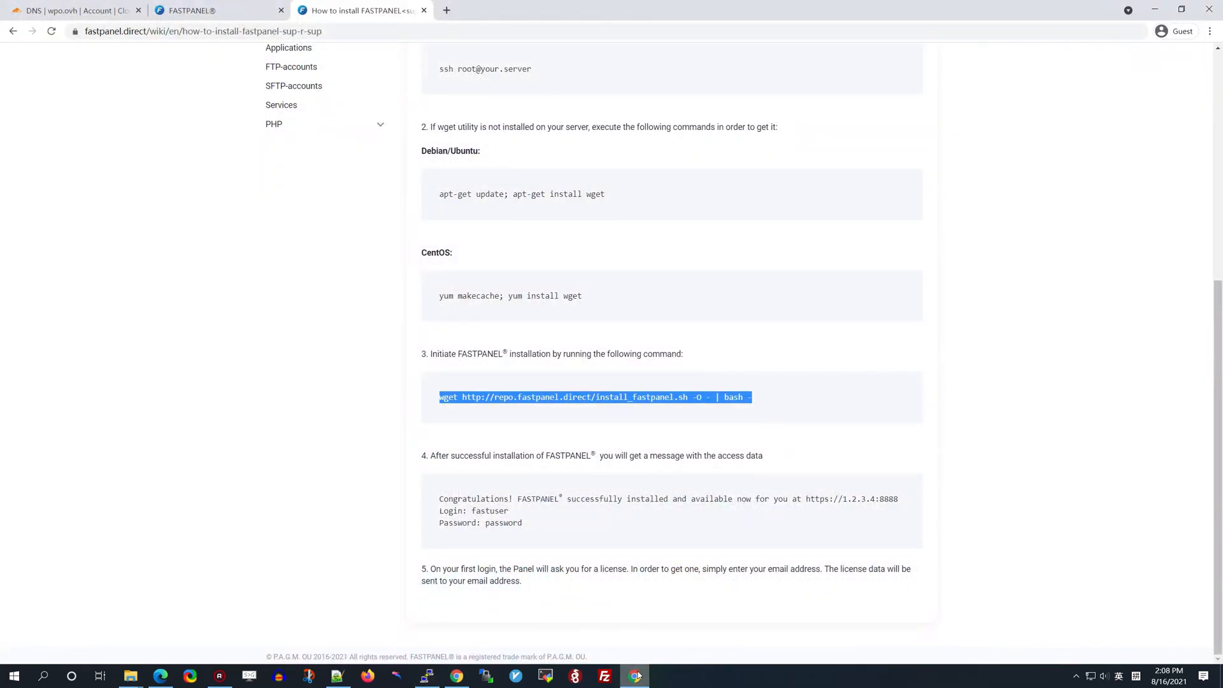
right_click(634, 396)
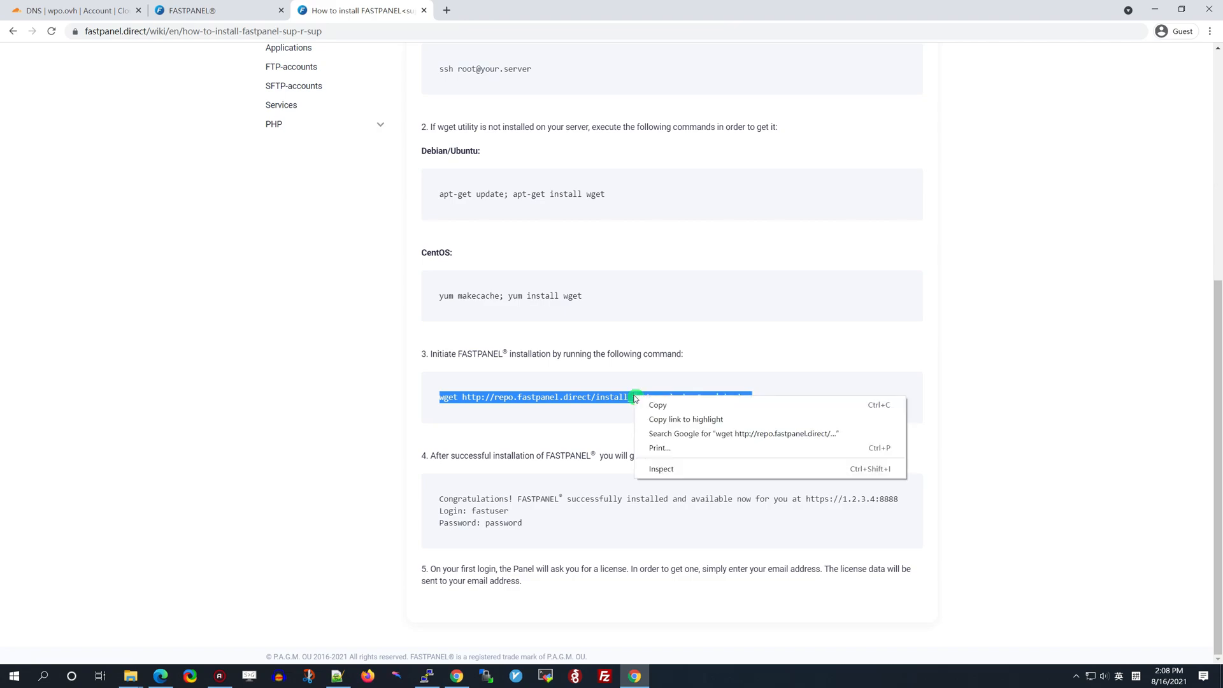
left_click(644, 402)
left_click(427, 676)
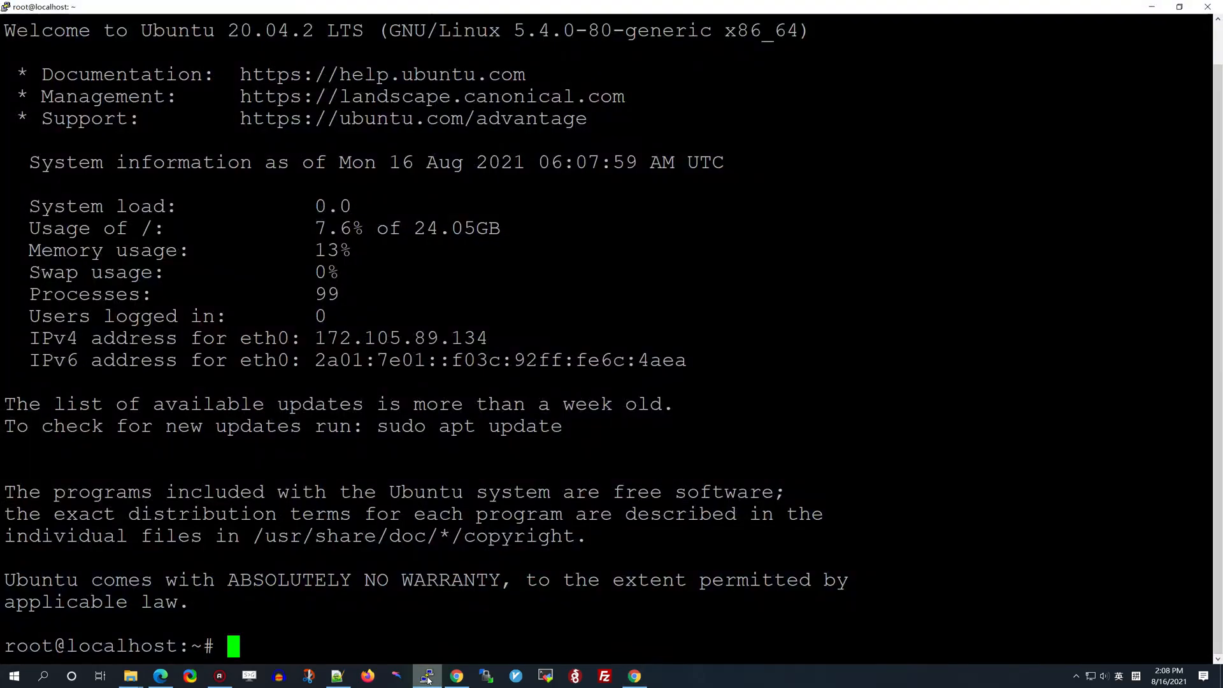
right_click(406, 638)
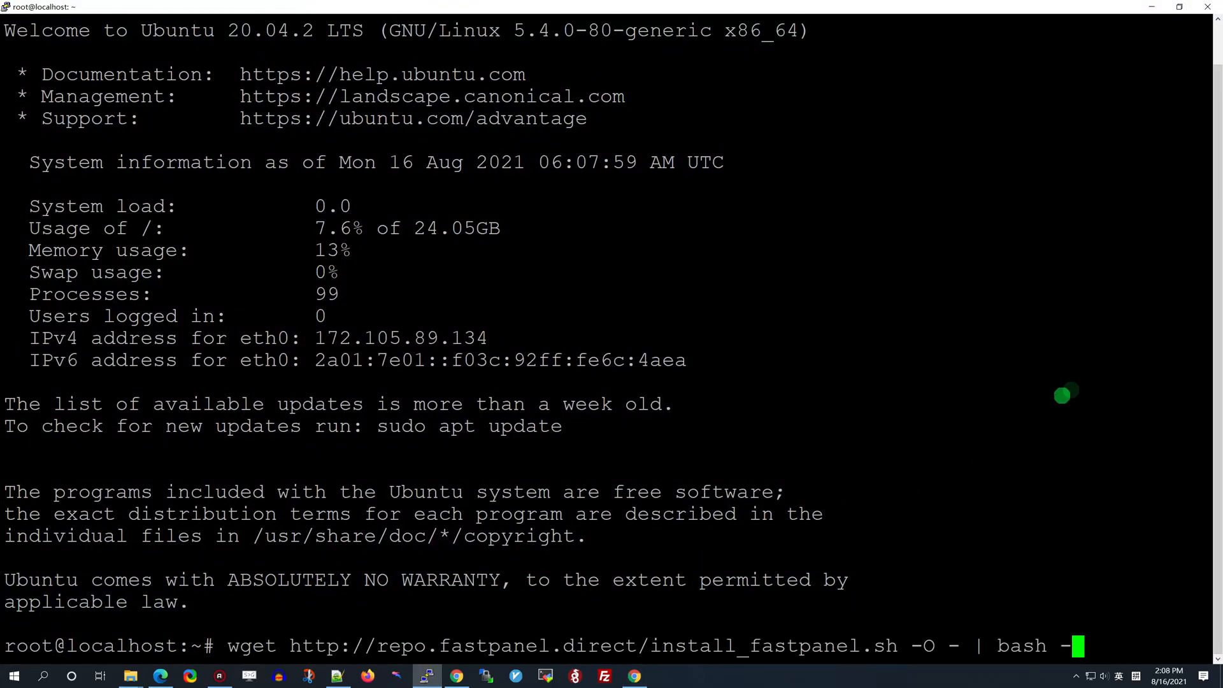
key("Return")
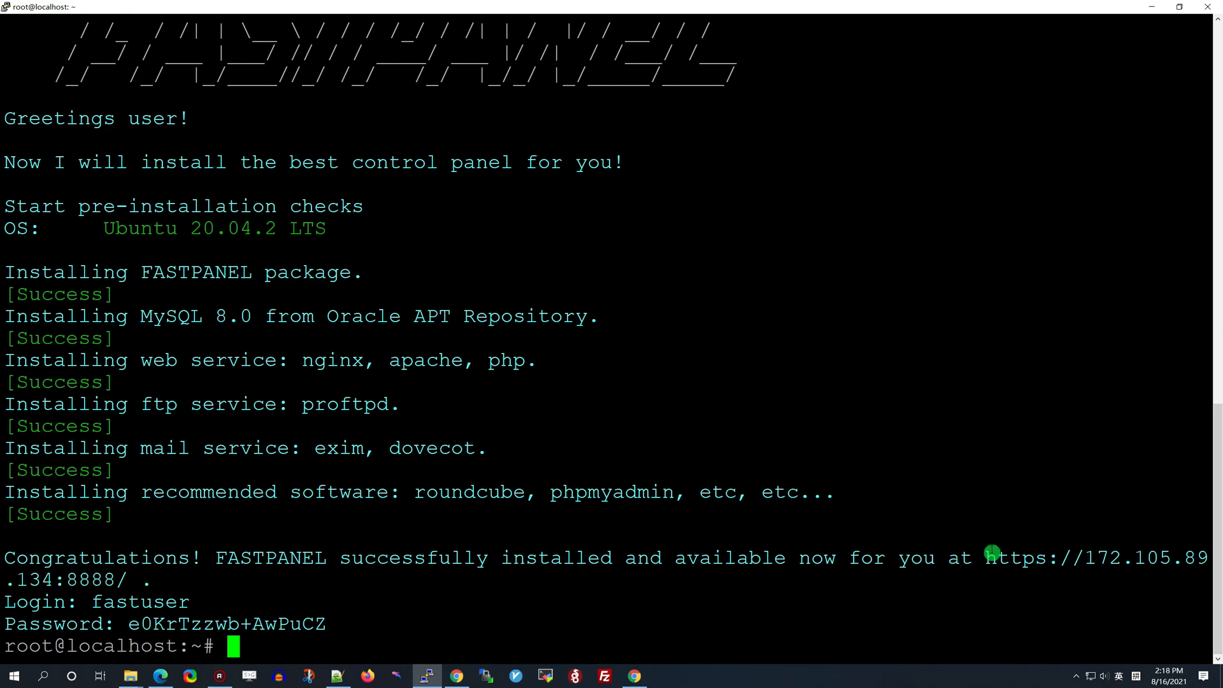
left_click_drag(994, 558, 119, 583)
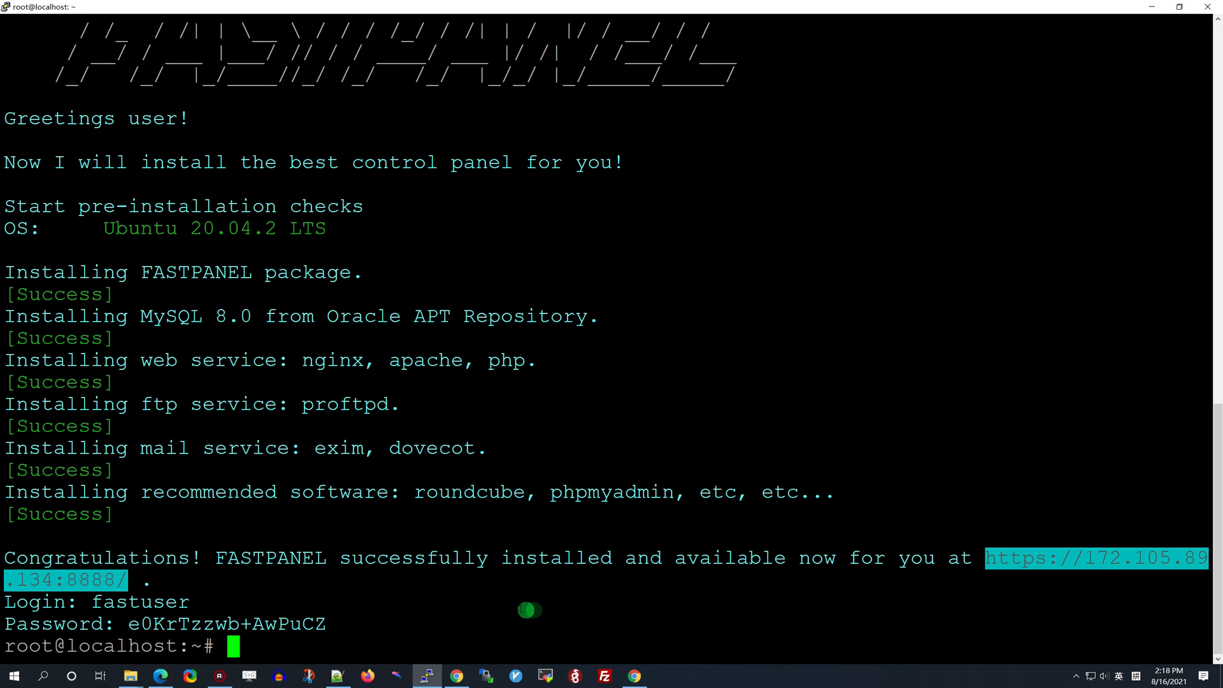
left_click(635, 678)
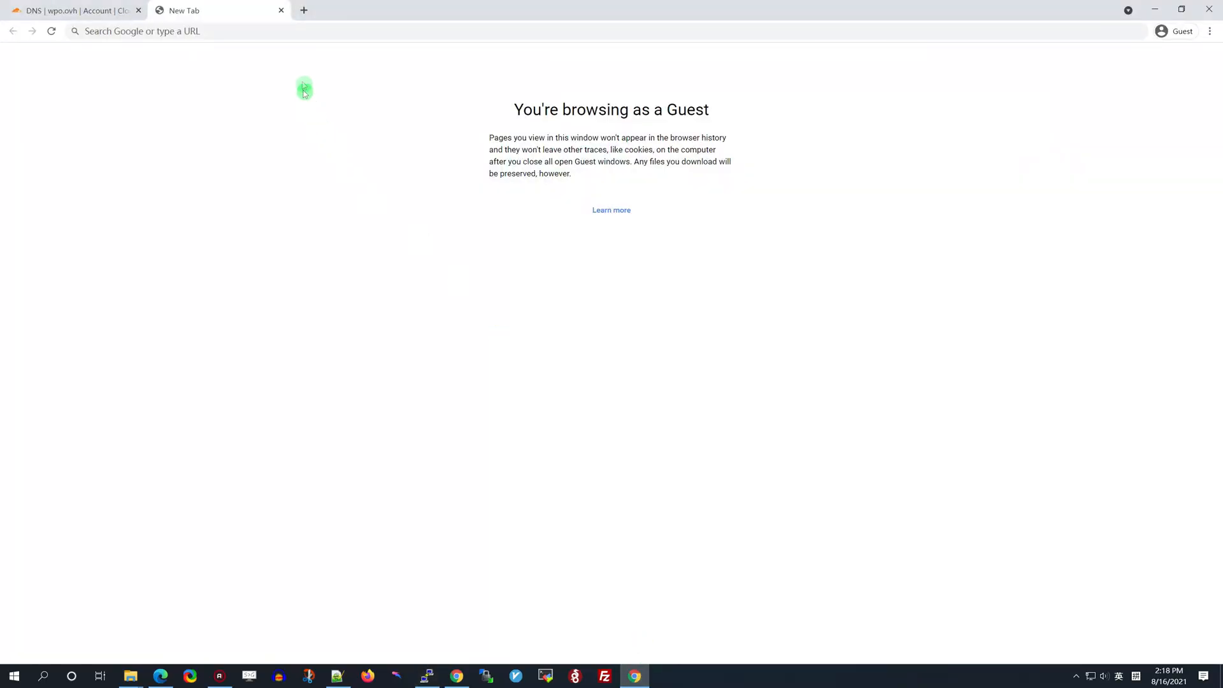
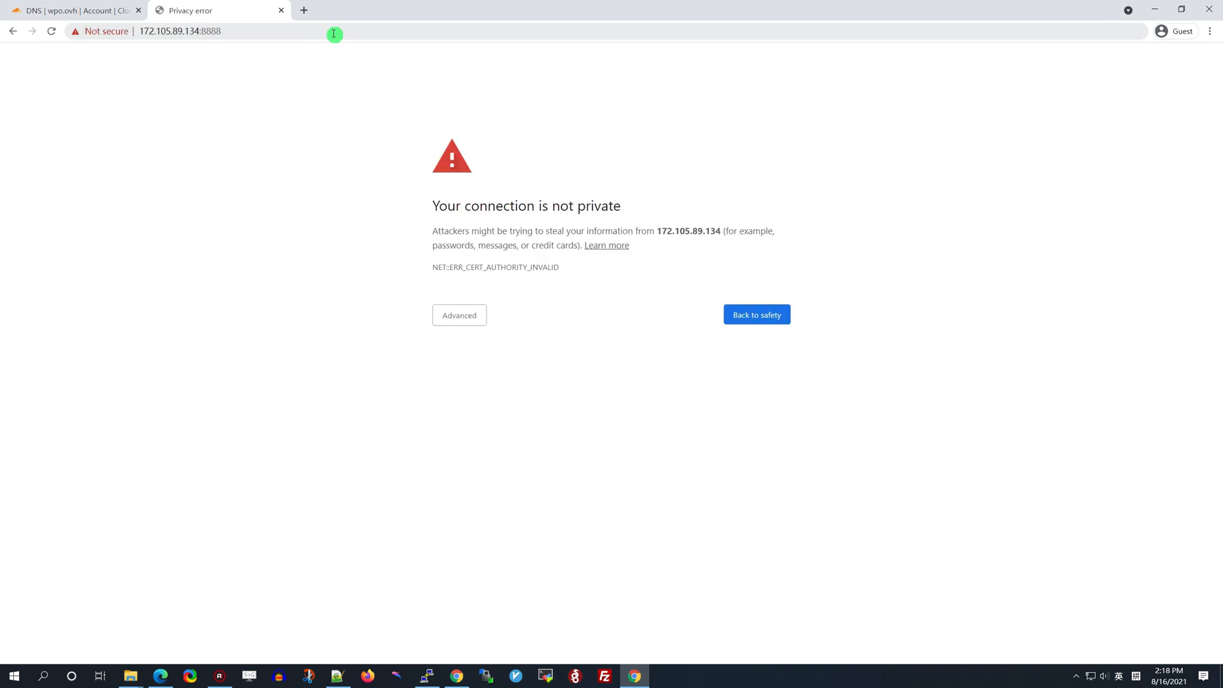
Proceed past the certificate warning, then copy the login name from the terminal's install output
left_click(456, 316)
left_click(495, 406)
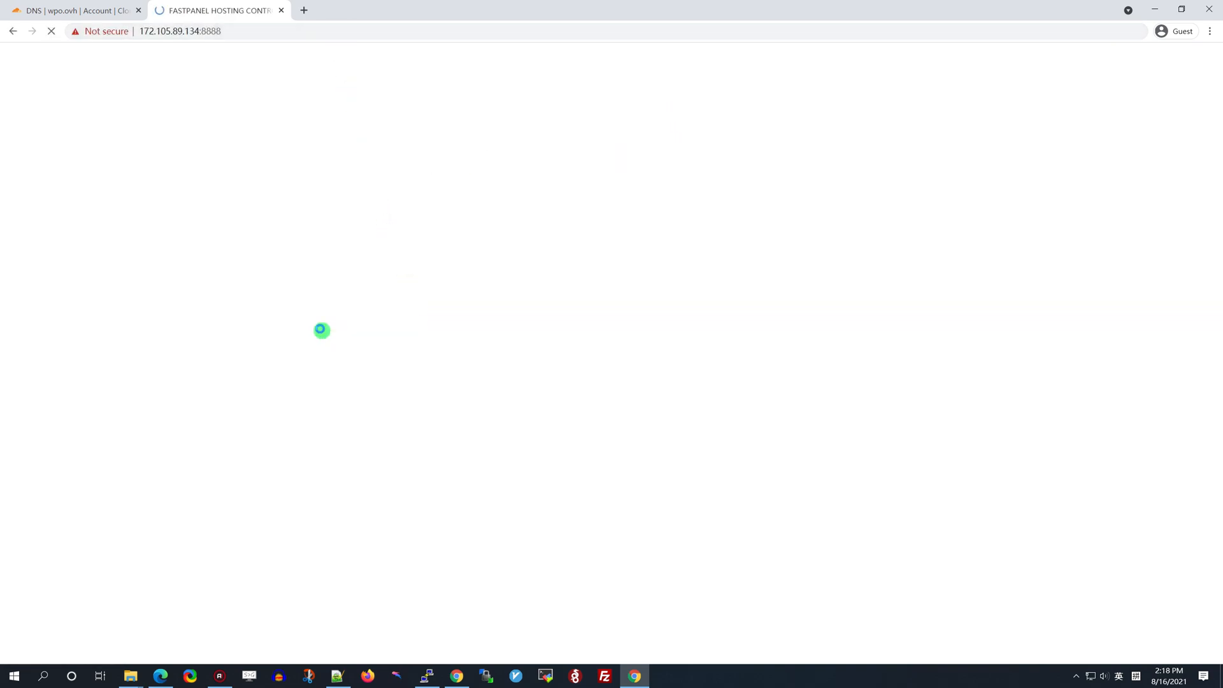
left_click(427, 676)
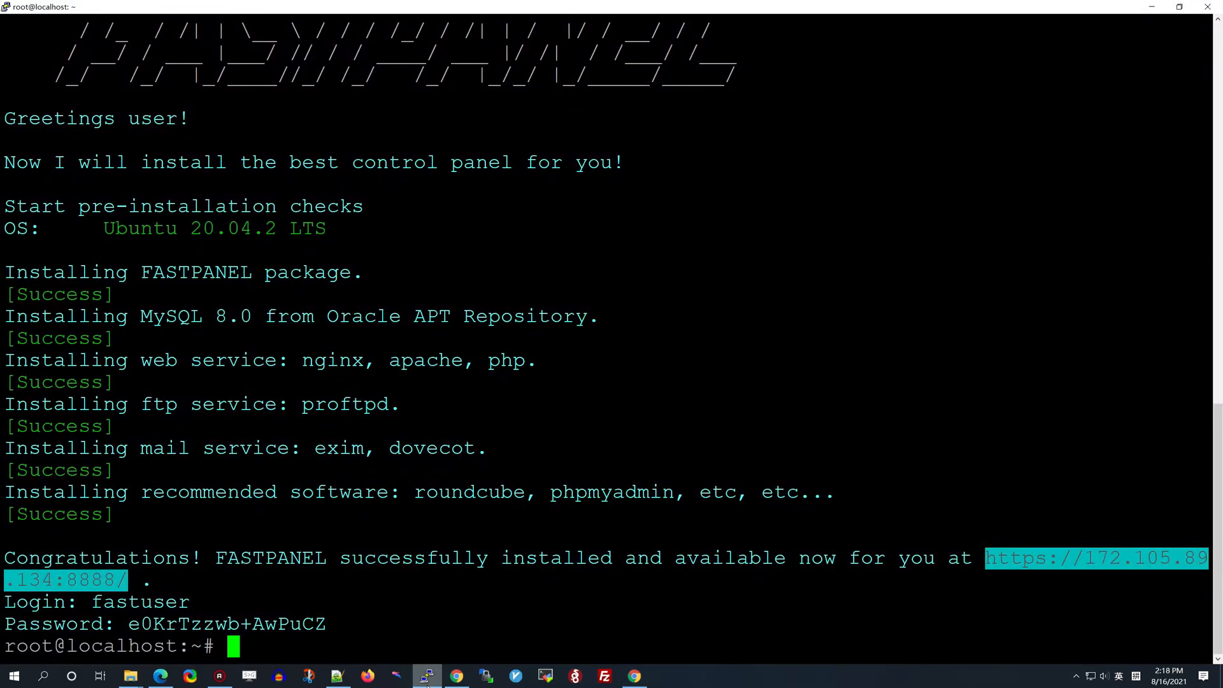
left_click_drag(93, 603, 191, 603)
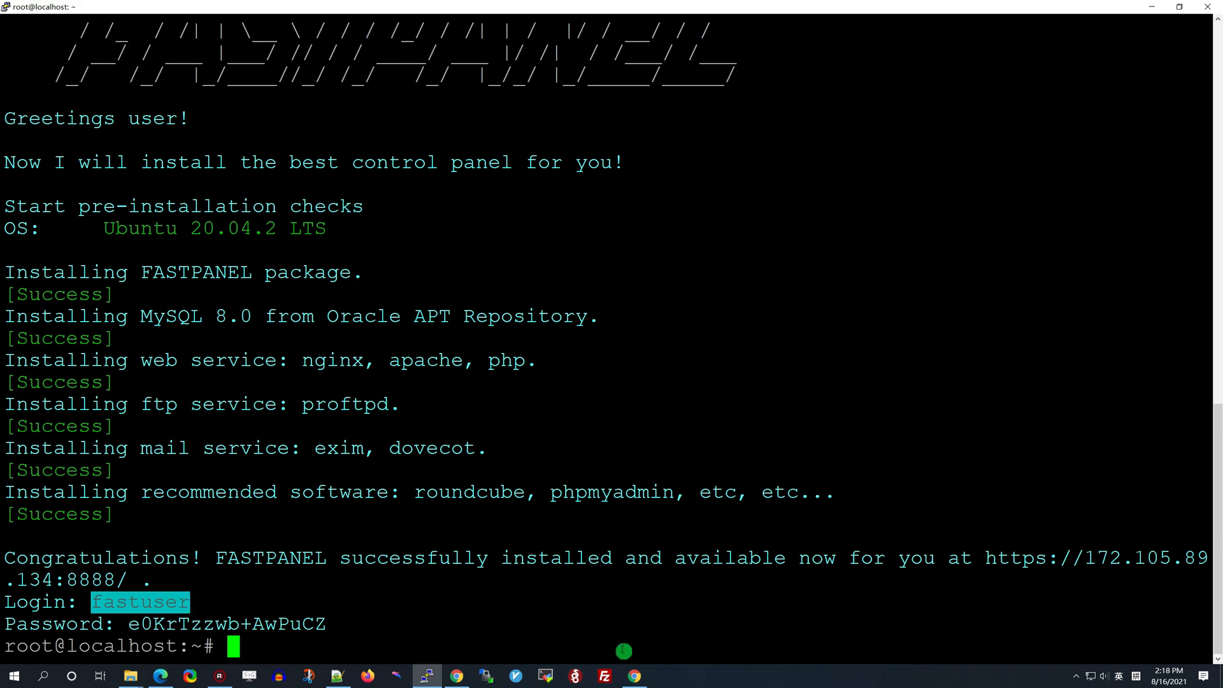
left_click(634, 675)
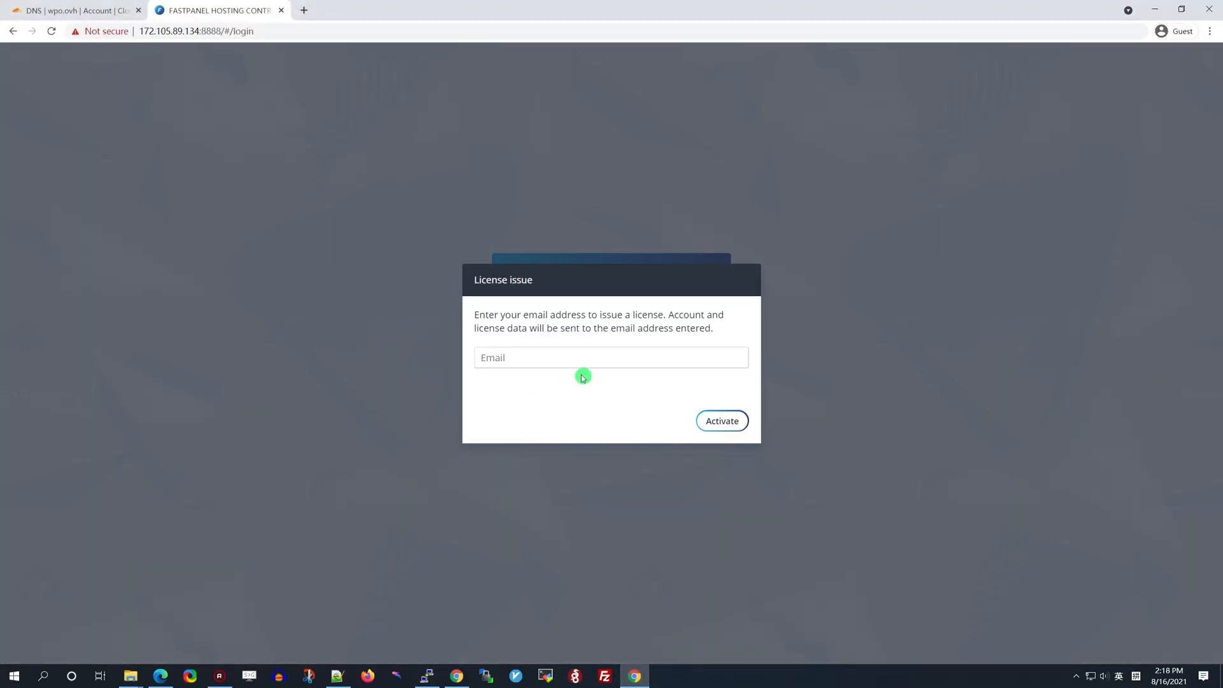
Activate the license with an email address, then open the validation link from Notepad++ in a new tab
left_click(647, 358)
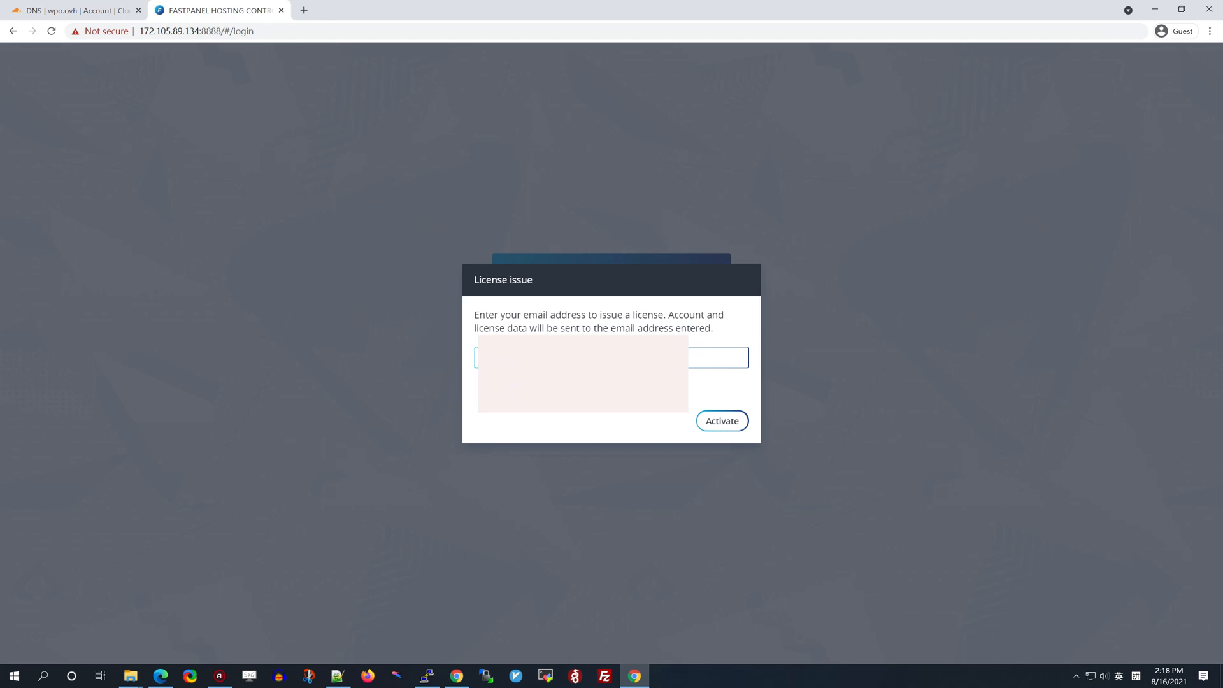
left_click(721, 420)
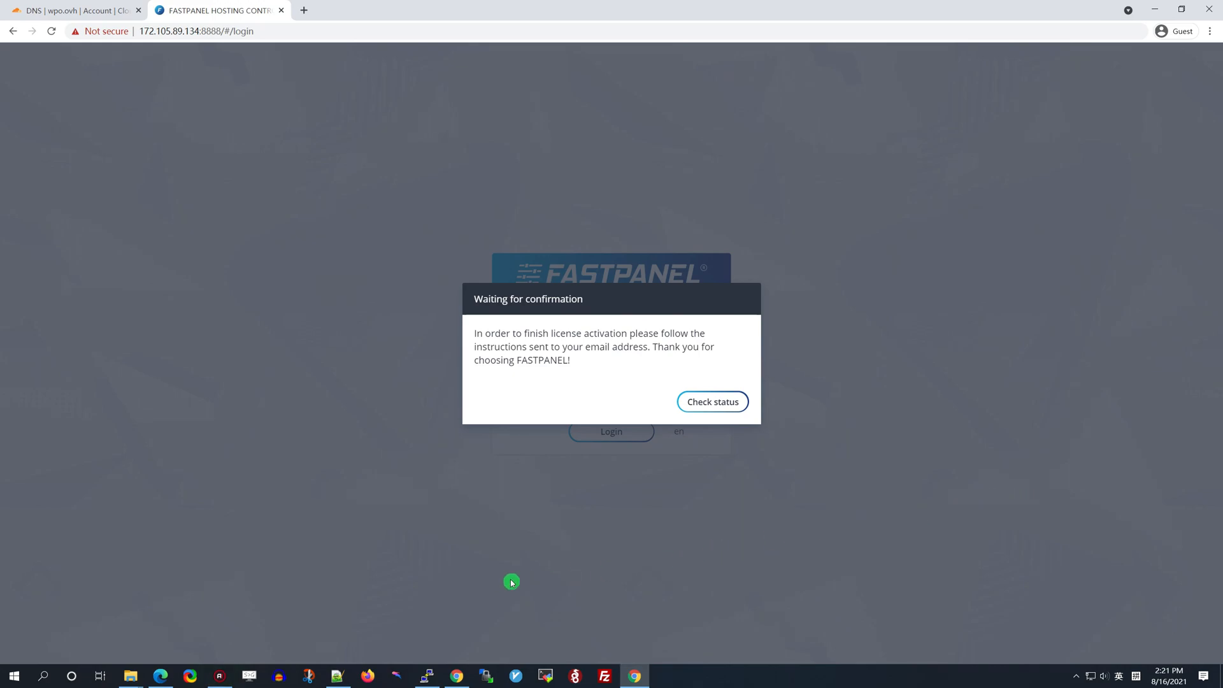
left_click(337, 676)
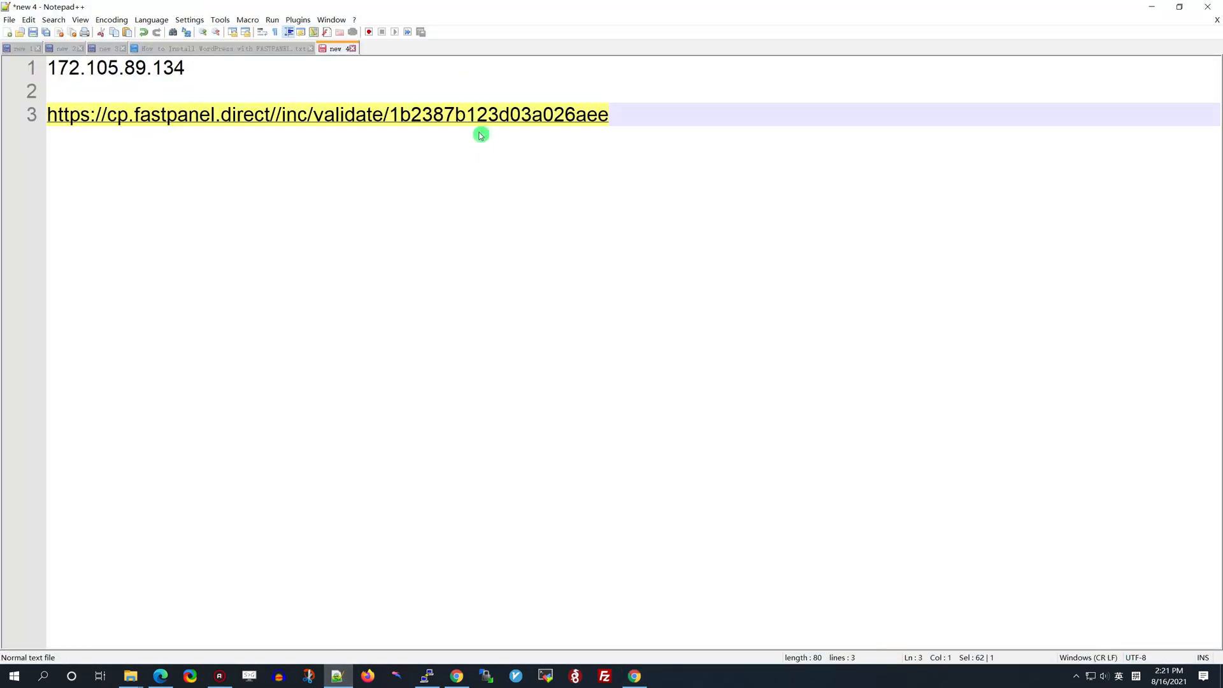
right_click(522, 115)
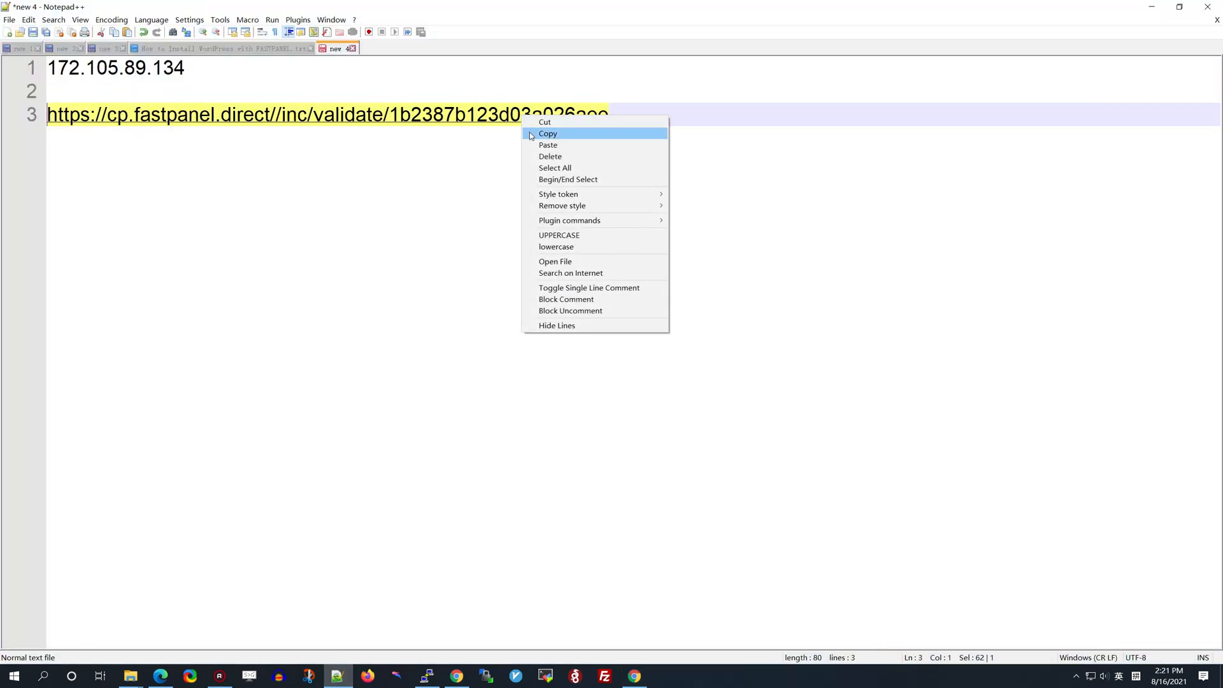
left_click(547, 133)
left_click(634, 676)
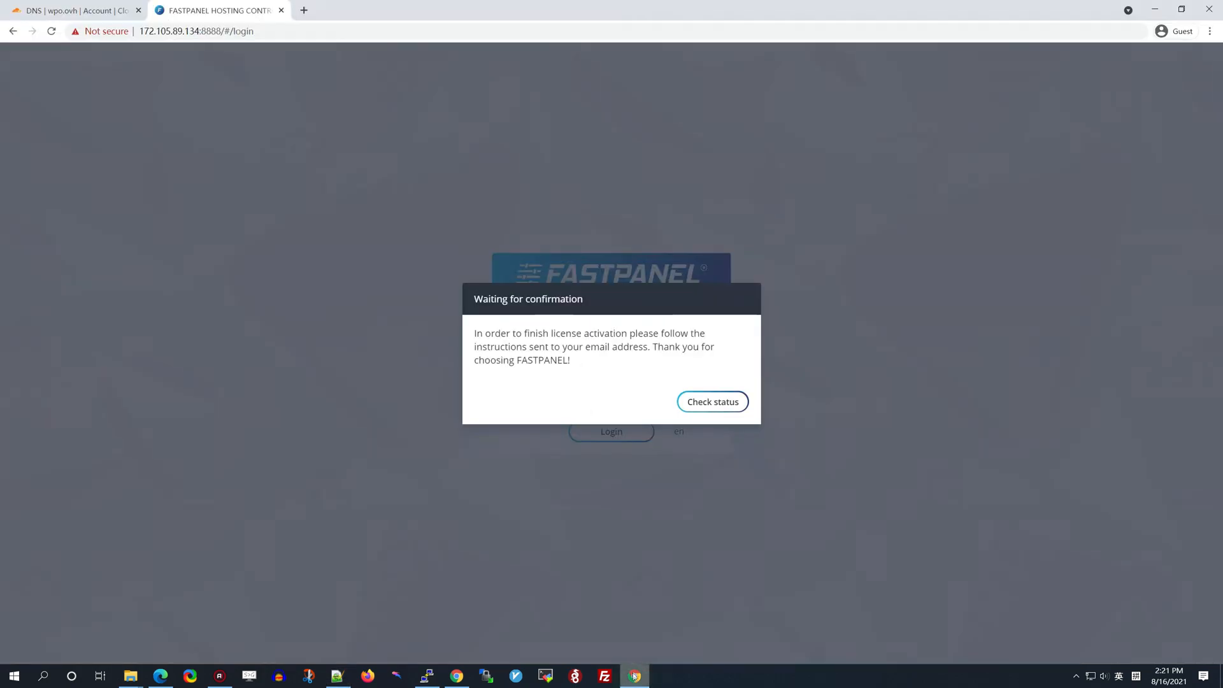
left_click(304, 10)
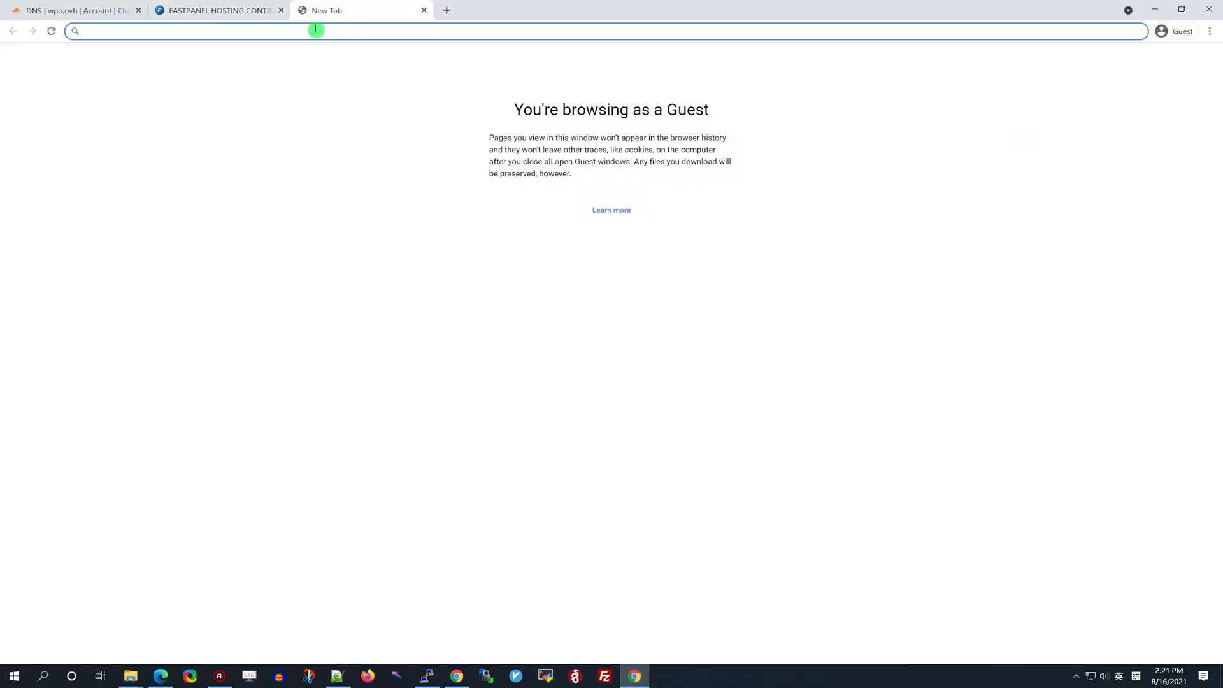
key("ctrl+v")
key("Return")
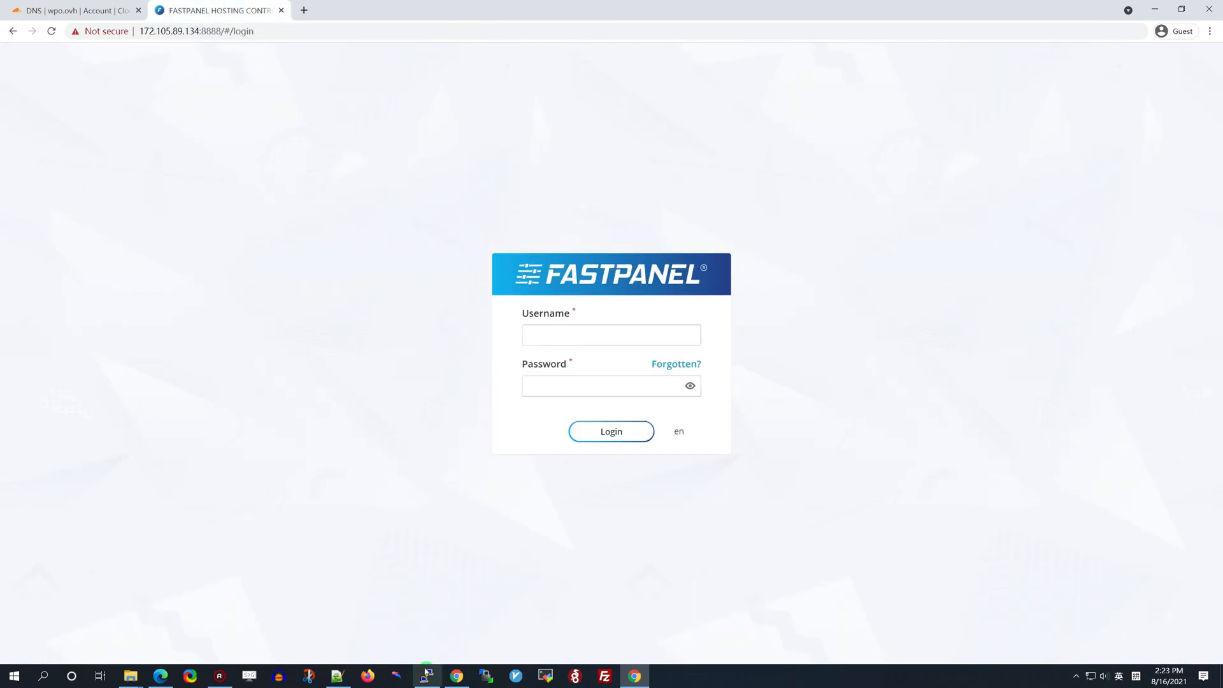
Paste the installer's login name into the Username field
left_click(427, 675)
left_click_drag(93, 601, 190, 602)
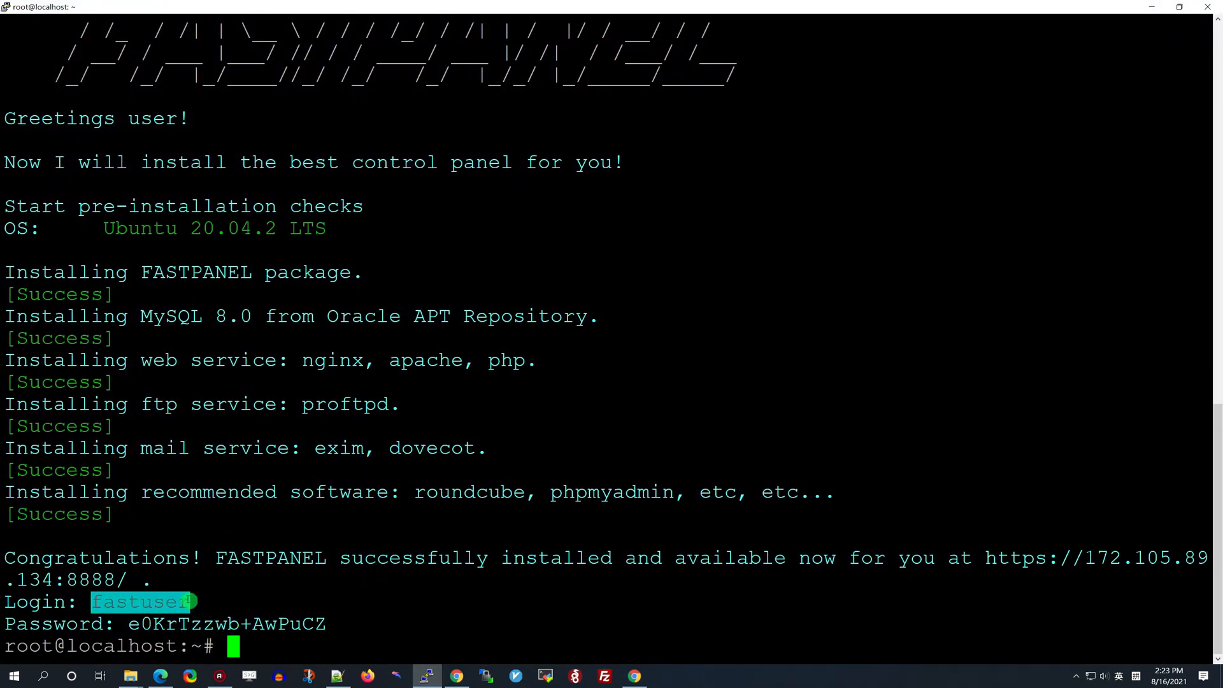
left_click(635, 676)
left_click(547, 337)
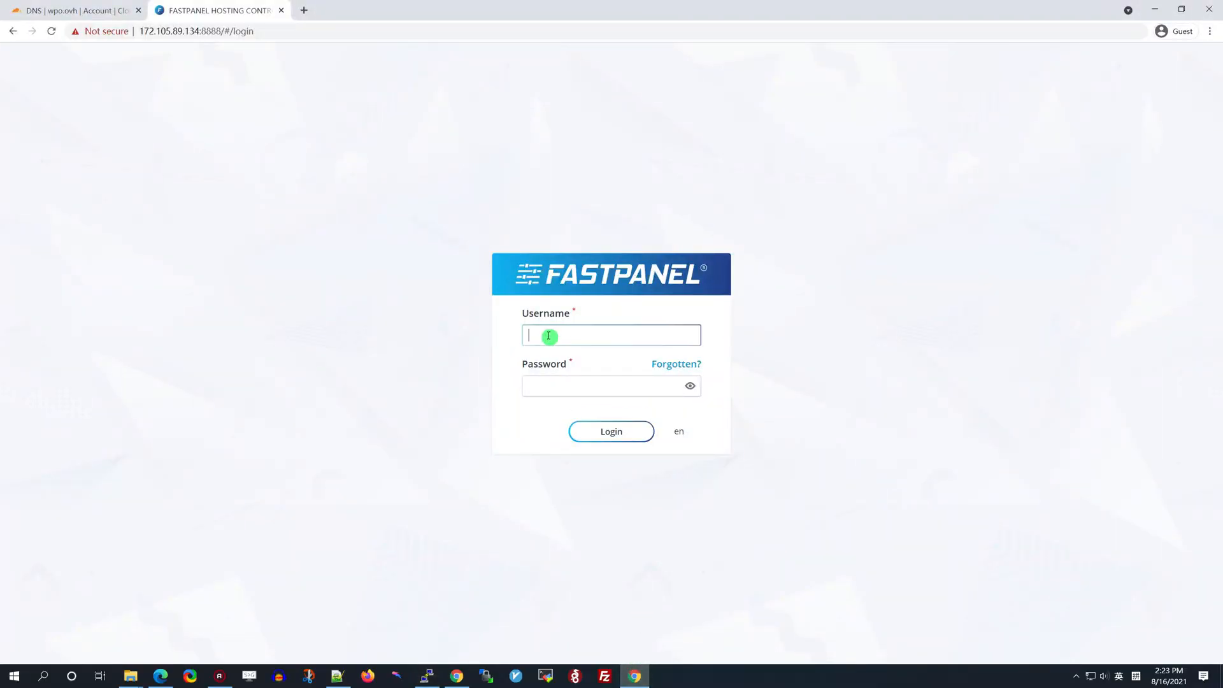
key("ctrl+v")
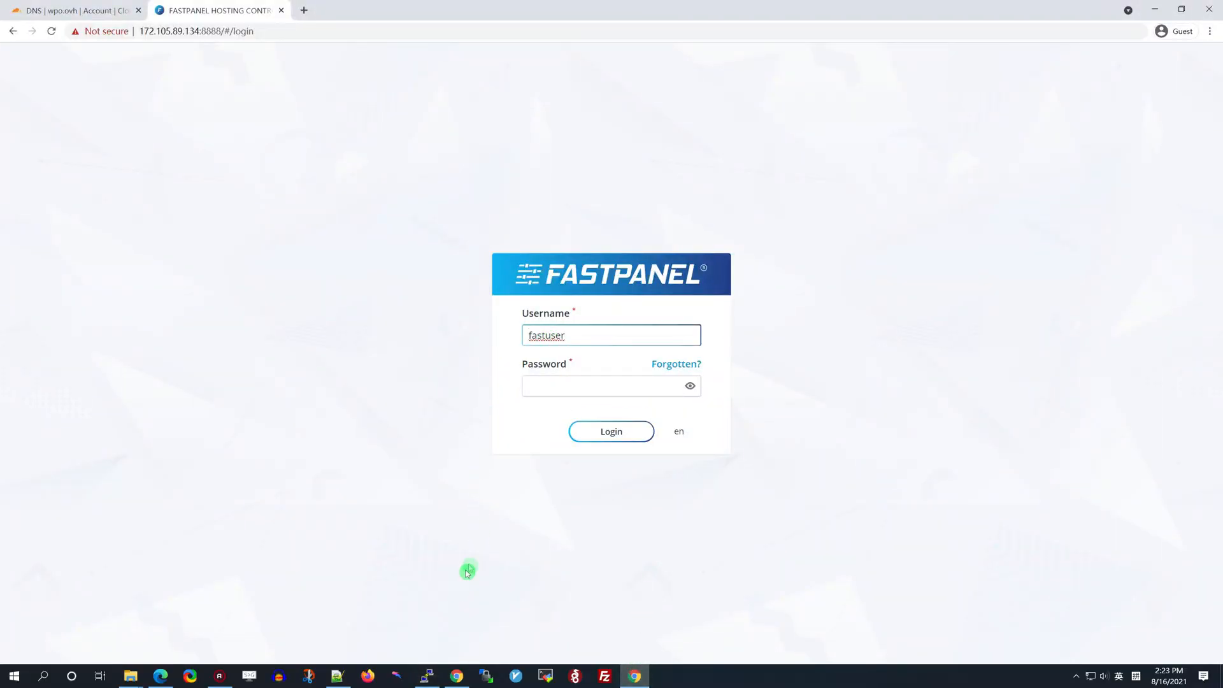
Paste the generated password from the terminal into the Password field and log in
left_click(427, 675)
left_click_drag(130, 625, 322, 621)
left_click(633, 676)
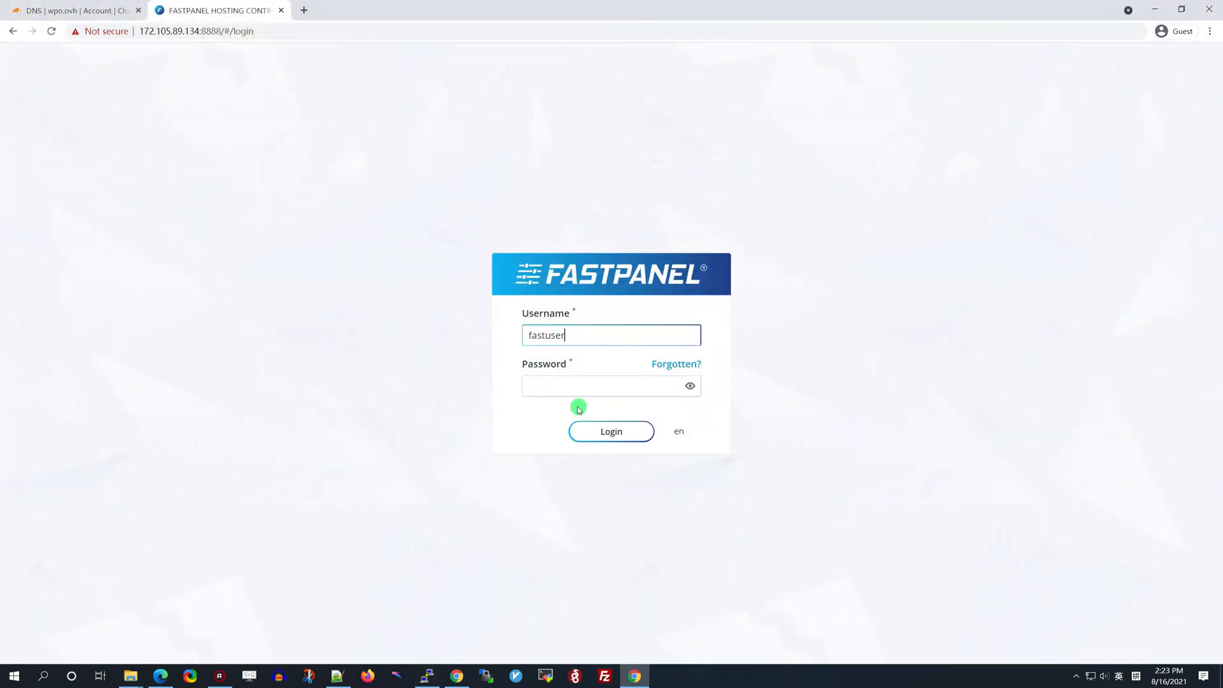
left_click(564, 388)
key("ctrl+v")
left_click(603, 431)
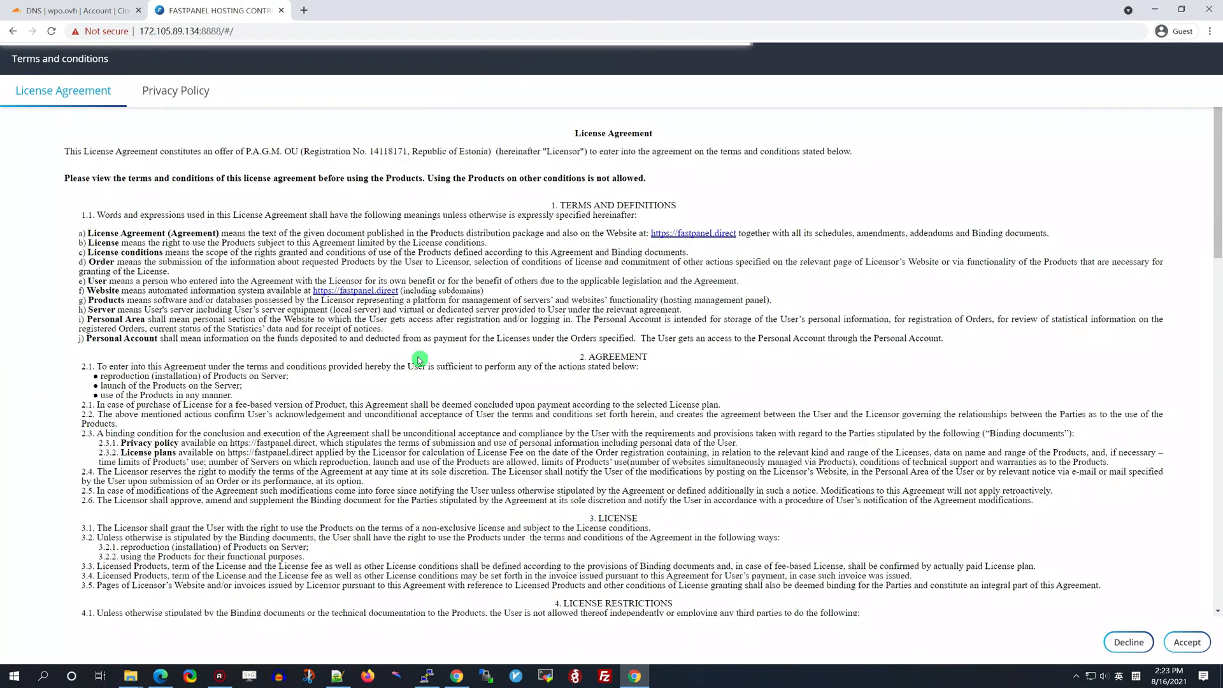
Scroll through the License Agreement and Privacy Policy and accept both
scroll(503, 418, "down", 2)
scroll(503, 418, "down", 6)
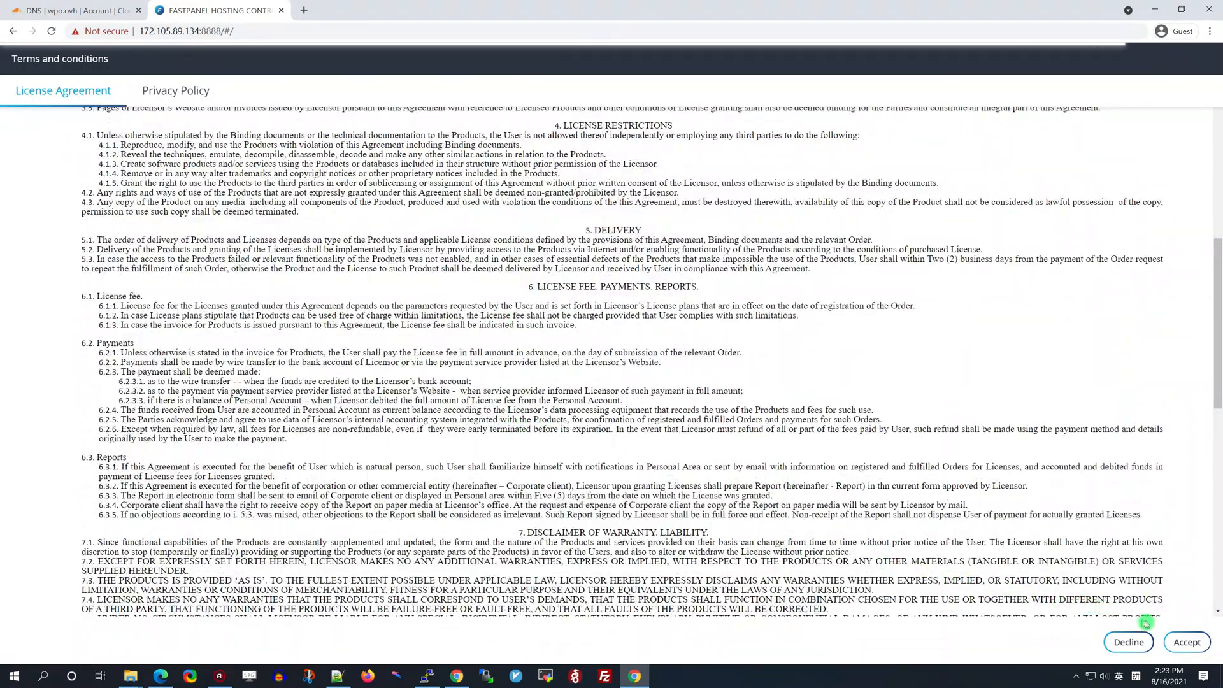
left_click(1187, 642)
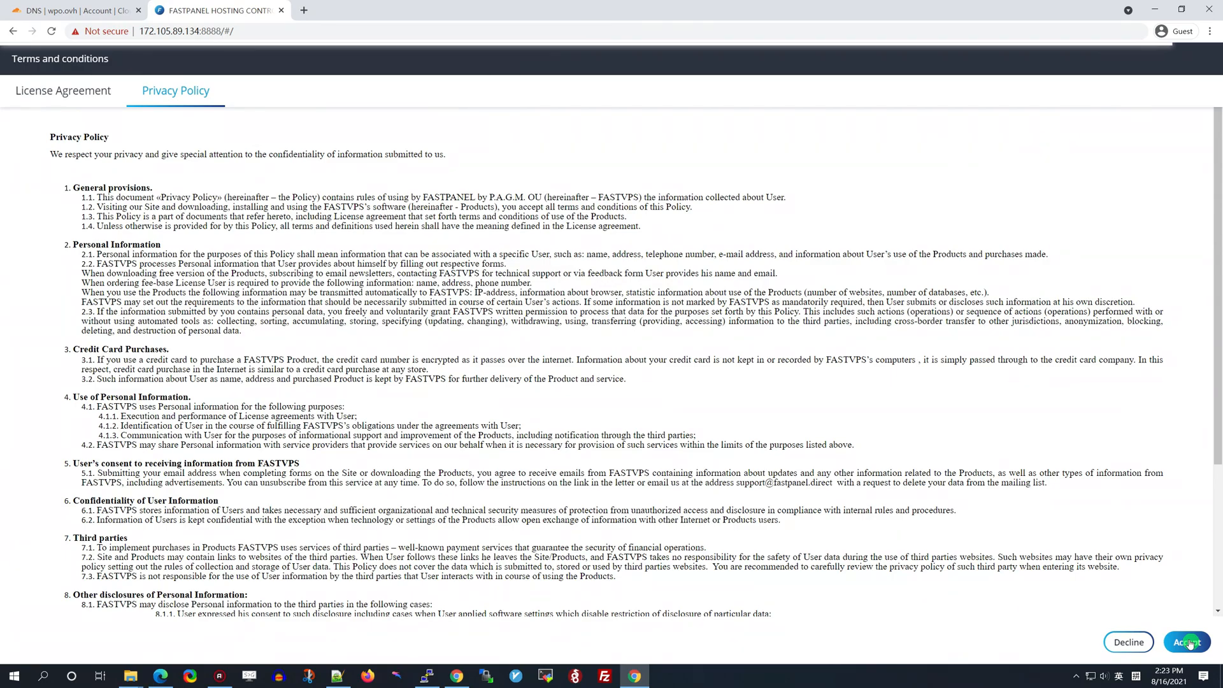
left_click_drag(1217, 448, 1218, 569)
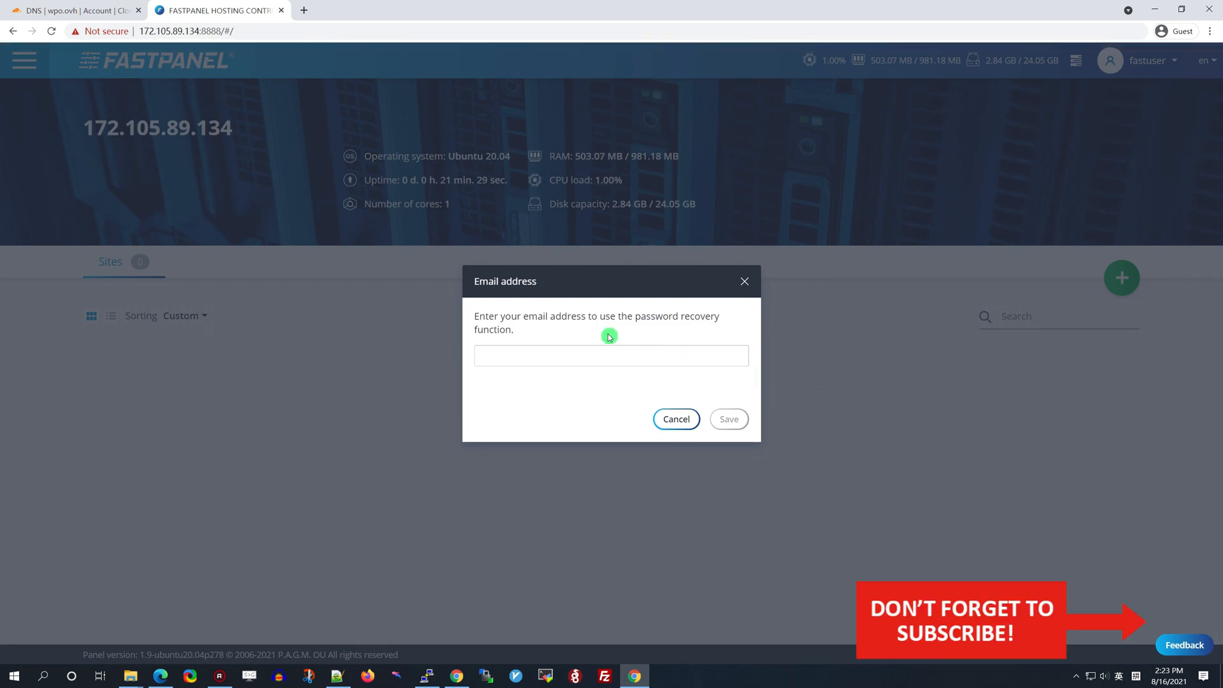
Enter a password-recovery email address in the Email address dialog and save it
left_click(538, 357)
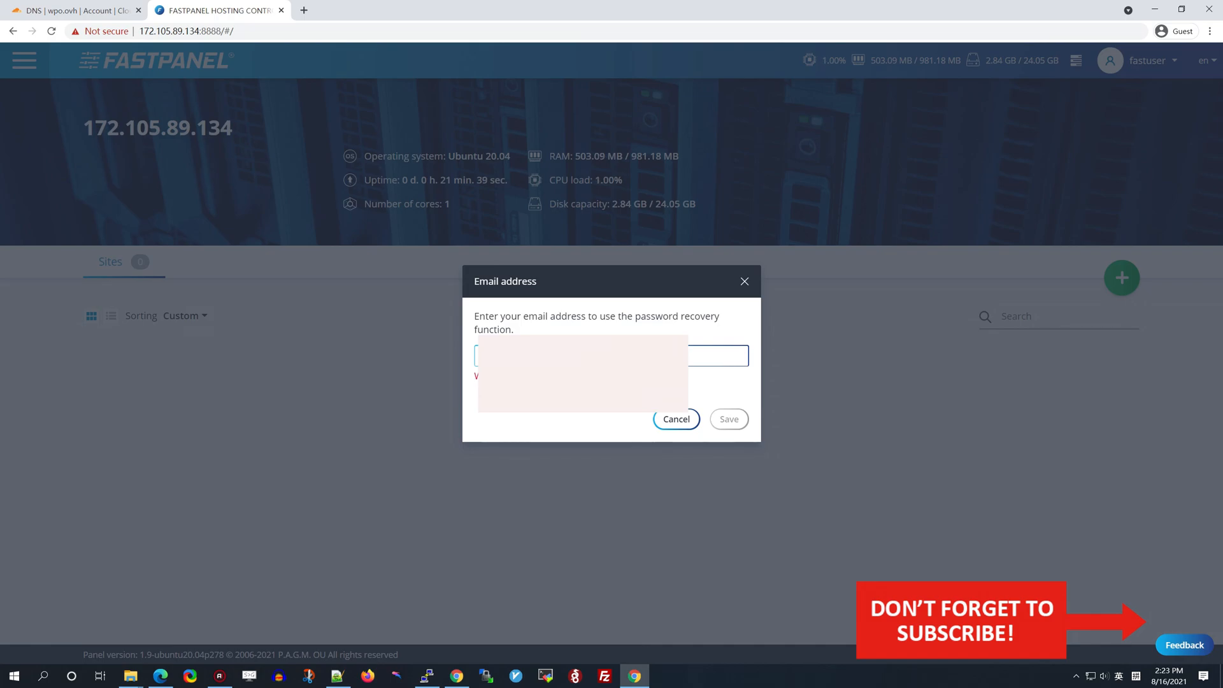
type(".com")
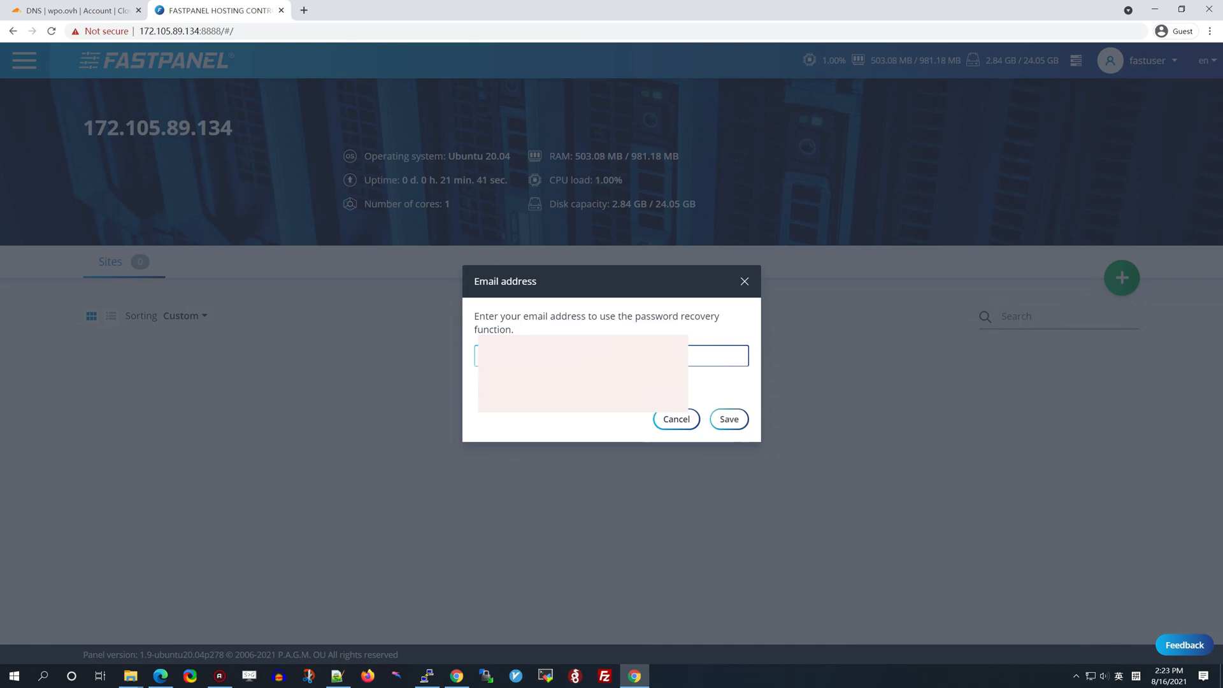
left_click(729, 419)
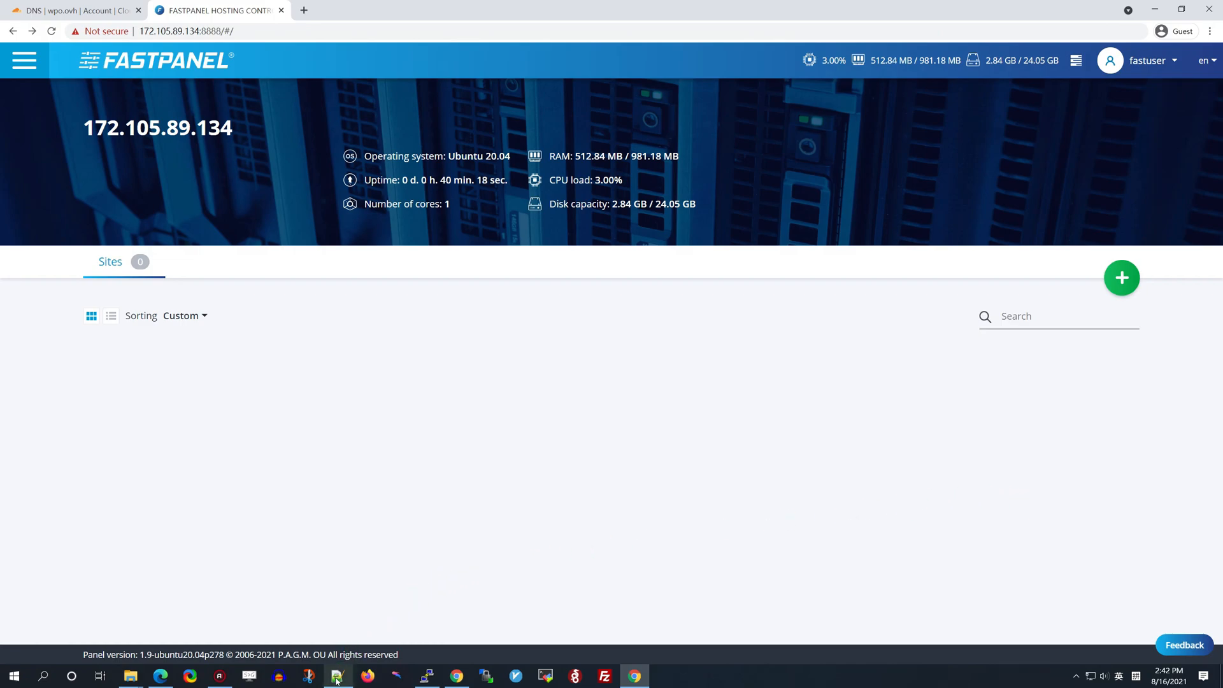
Copy 998.wpo.ovh from the Notepad++ text and bring Chrome back
left_click(337, 676)
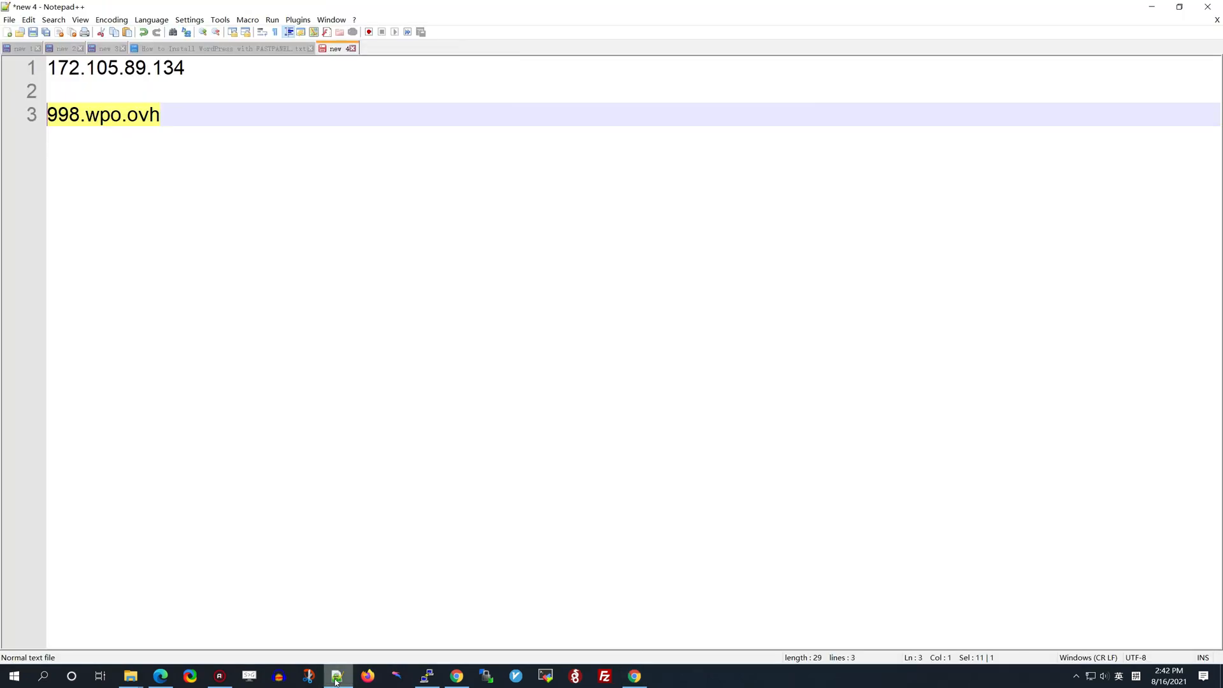
right_click(135, 116)
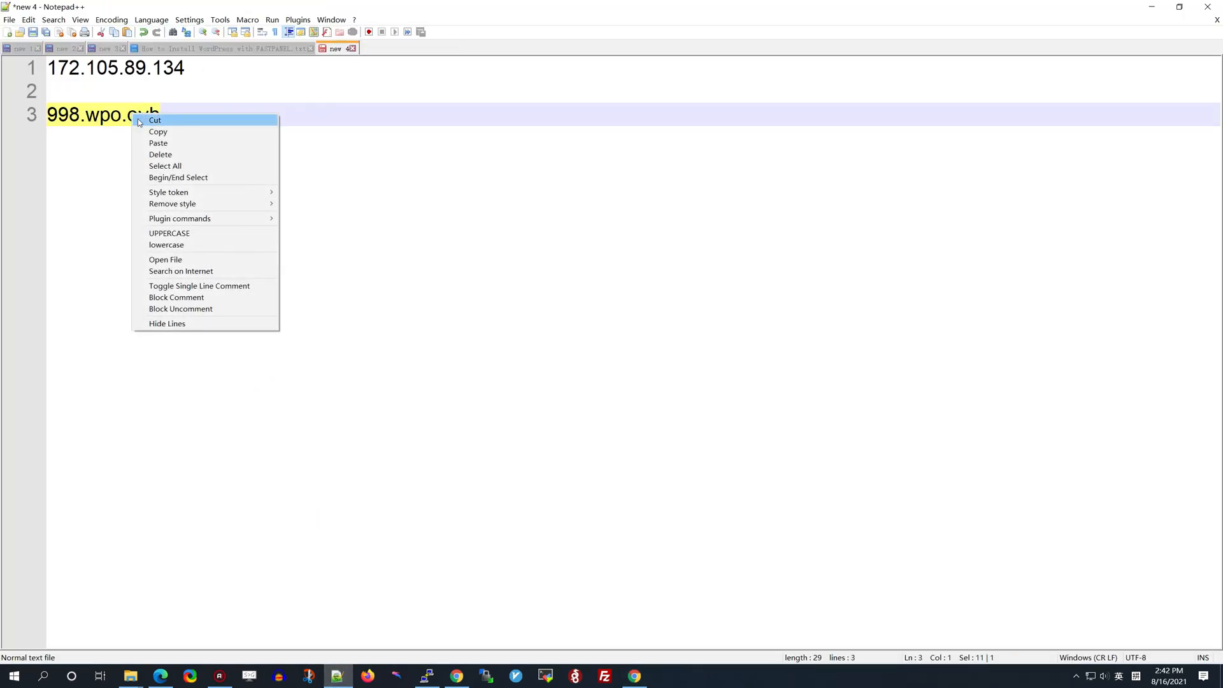
left_click(139, 132)
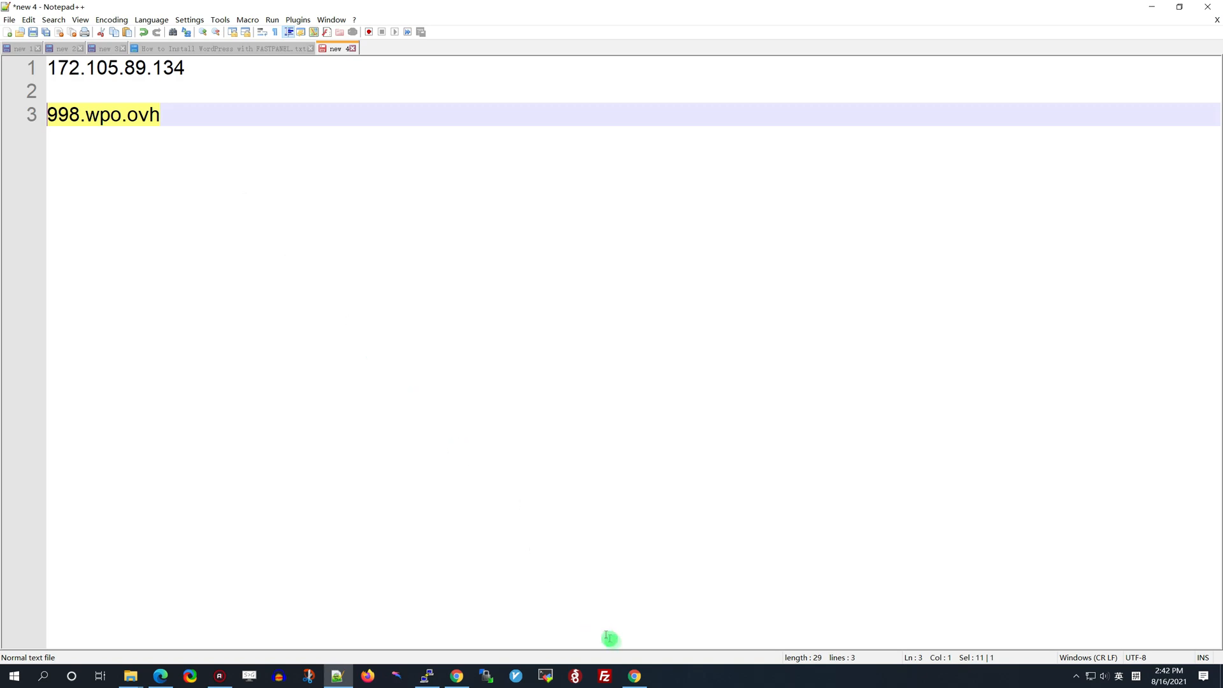
left_click(634, 676)
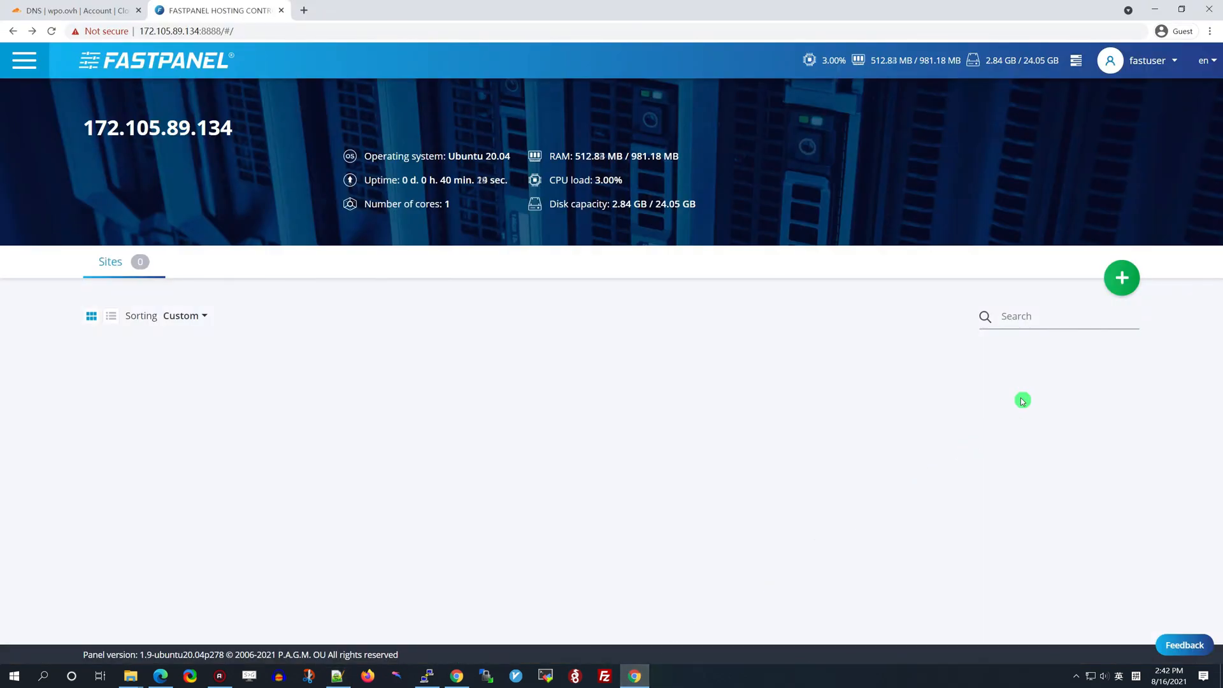
Create a new site for 998.wpo.ovh on both server IPs and continue to Configuration
left_click(1120, 280)
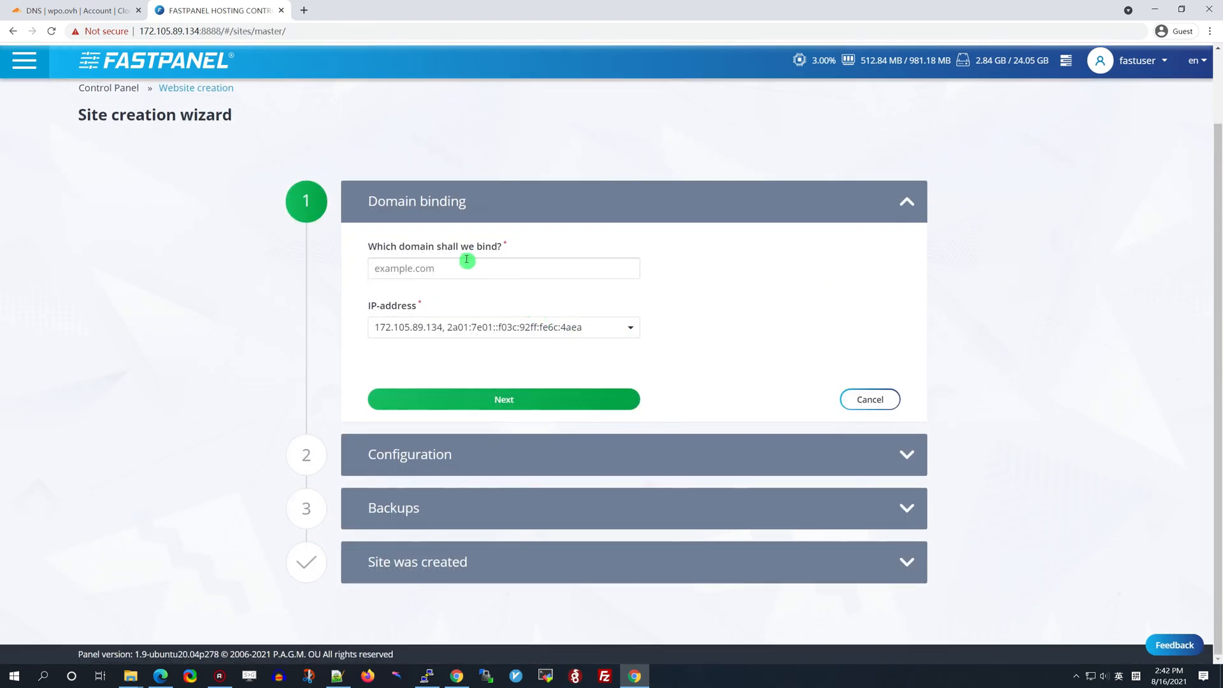
left_click(445, 269)
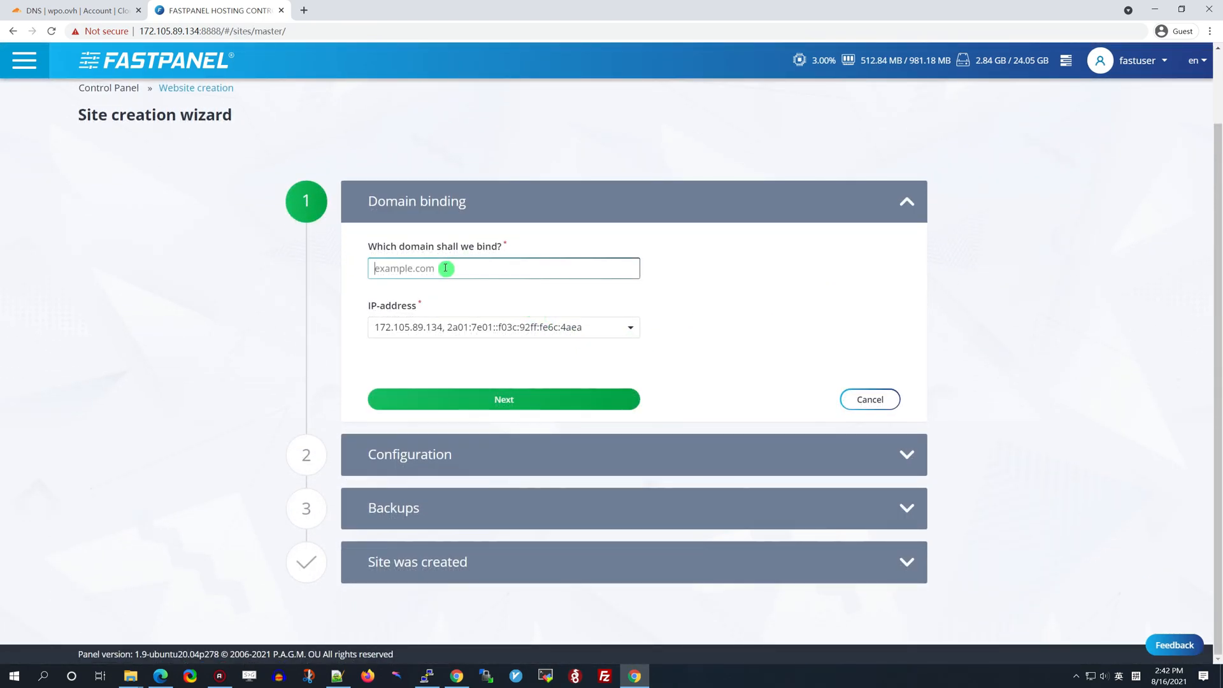
key("ctrl+v")
left_click(735, 298)
left_click(629, 326)
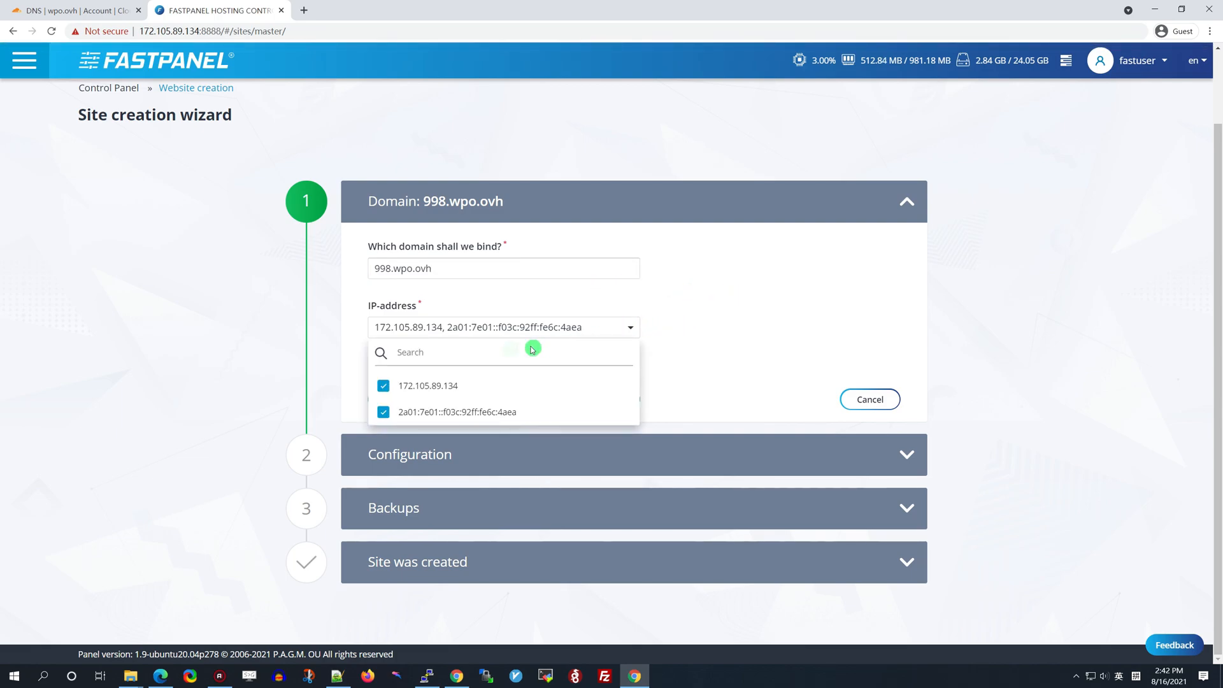
left_click(784, 324)
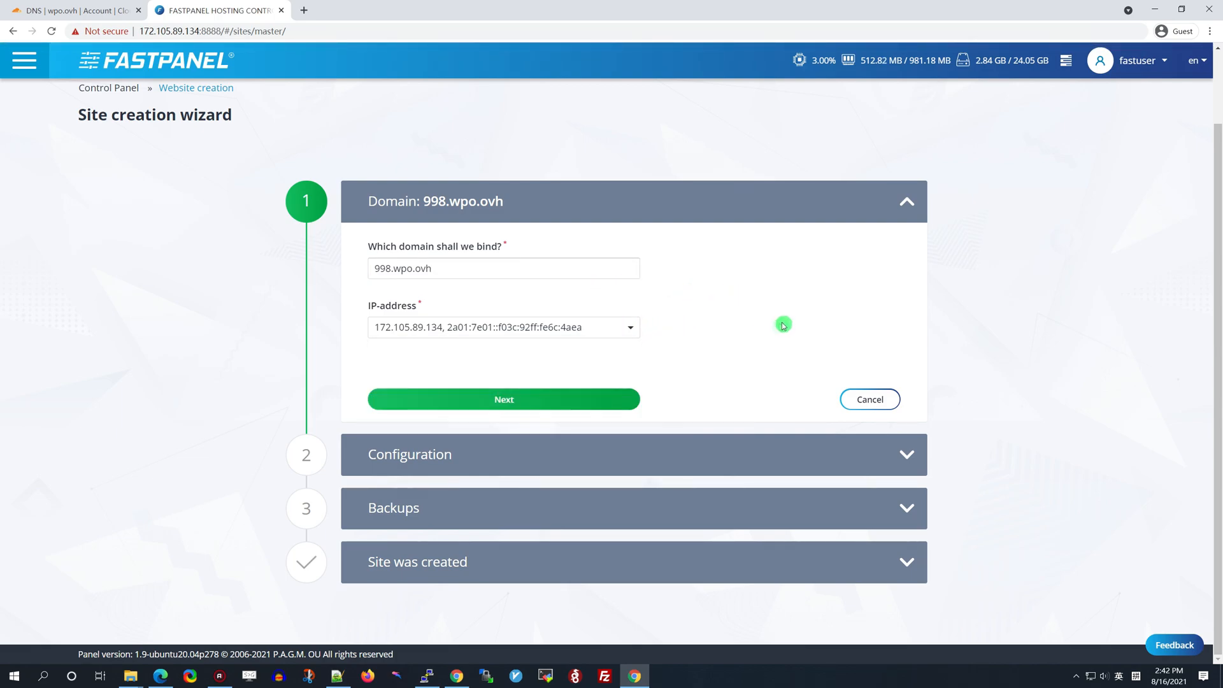
left_click(588, 399)
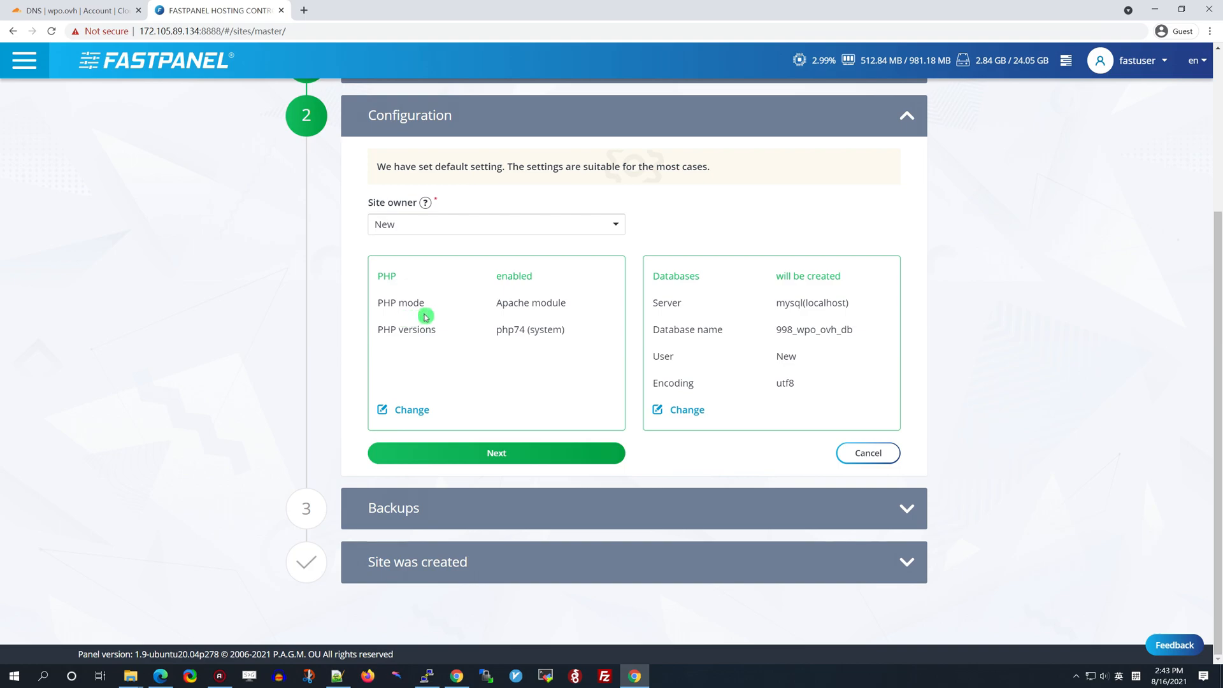
Set the site's PHP mode to PHP-FPM, save, and move on to Backups
left_click(413, 411)
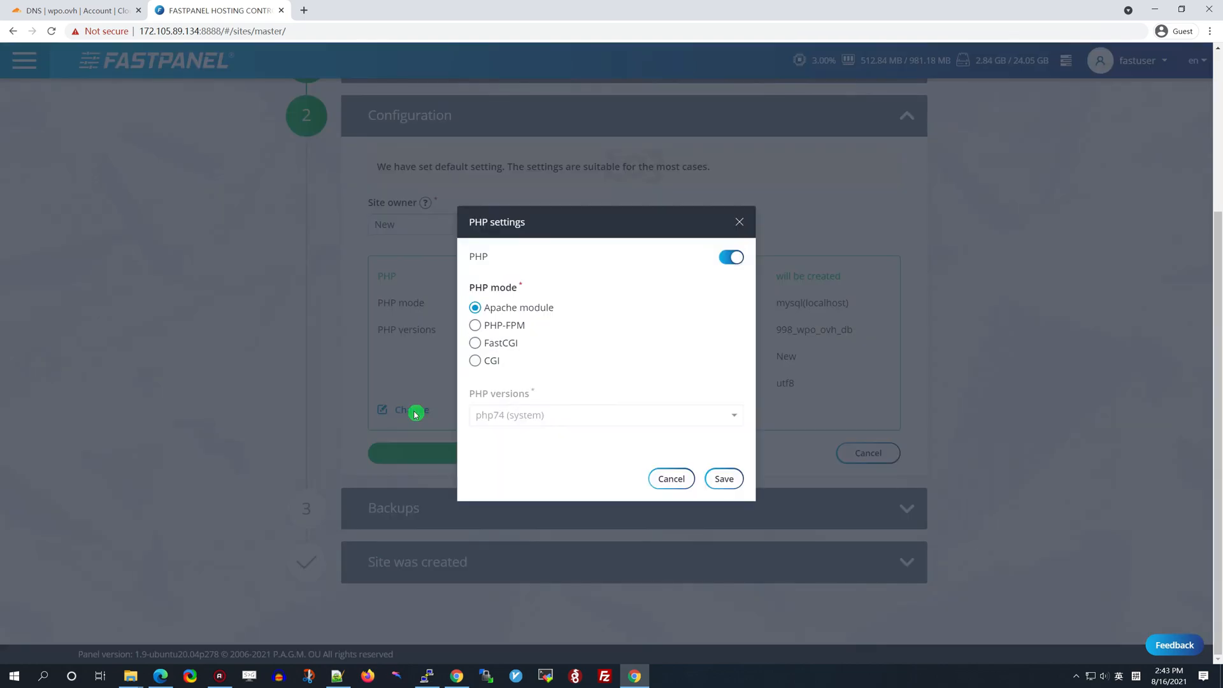
left_click(475, 326)
left_click(723, 479)
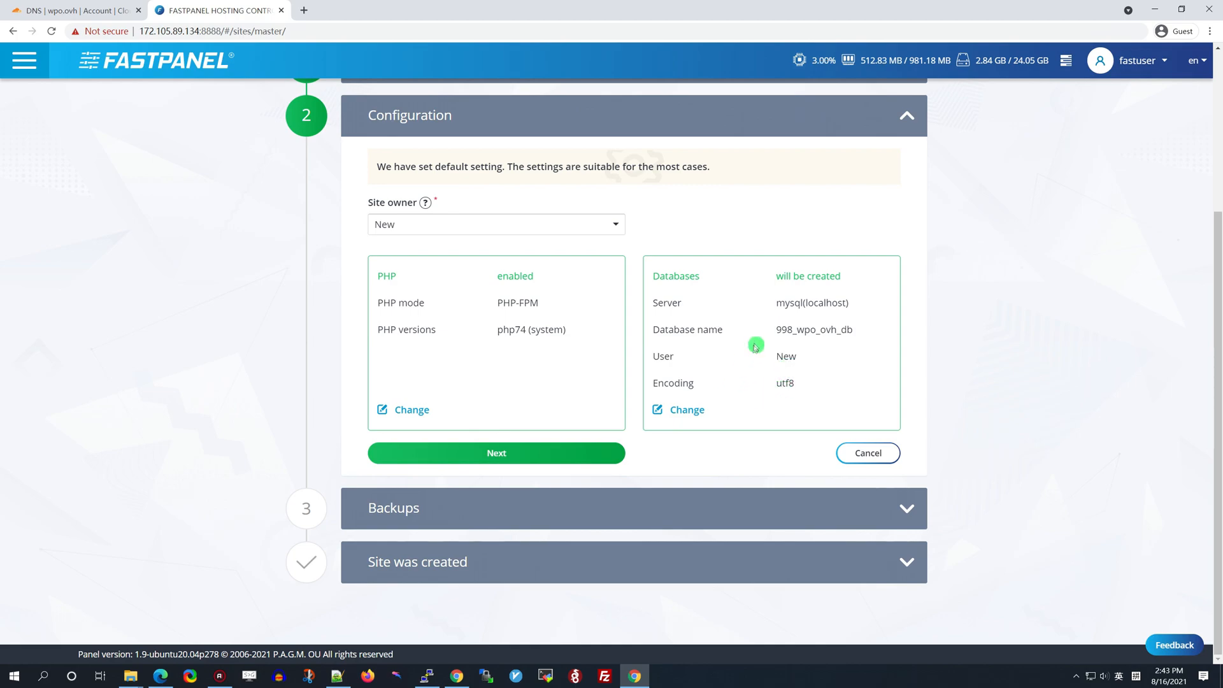
left_click(513, 456)
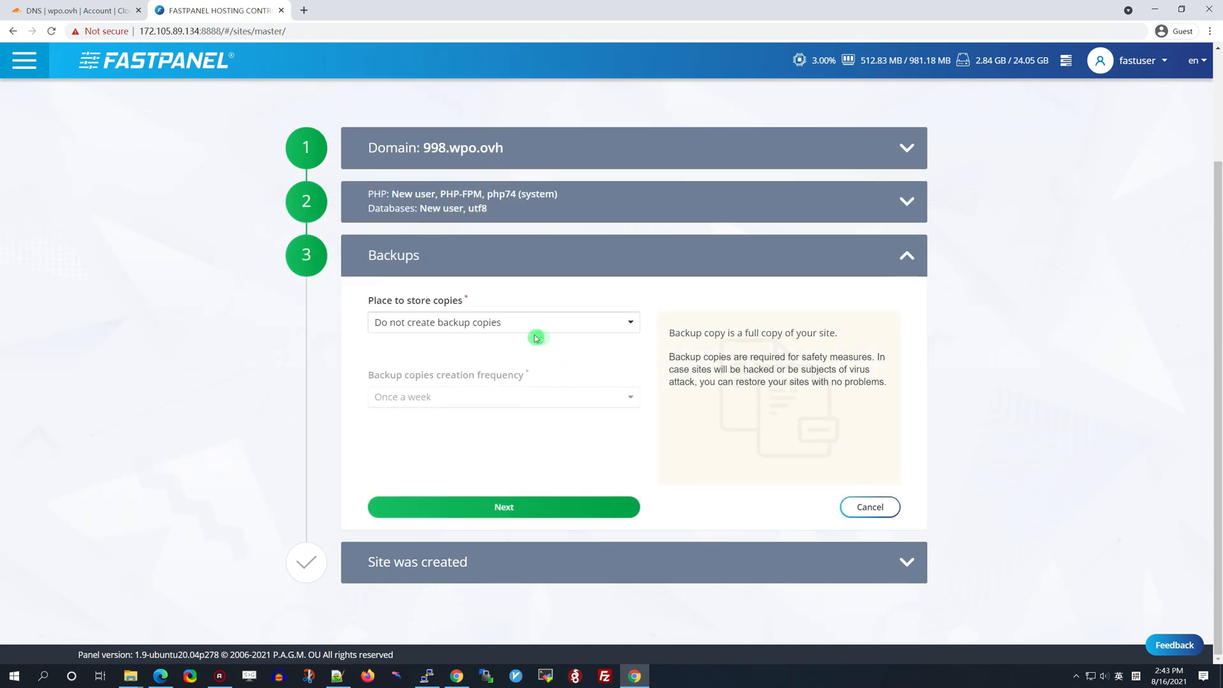
Keep 'Do not create backup copies', create the site and review its summary
left_click(627, 323)
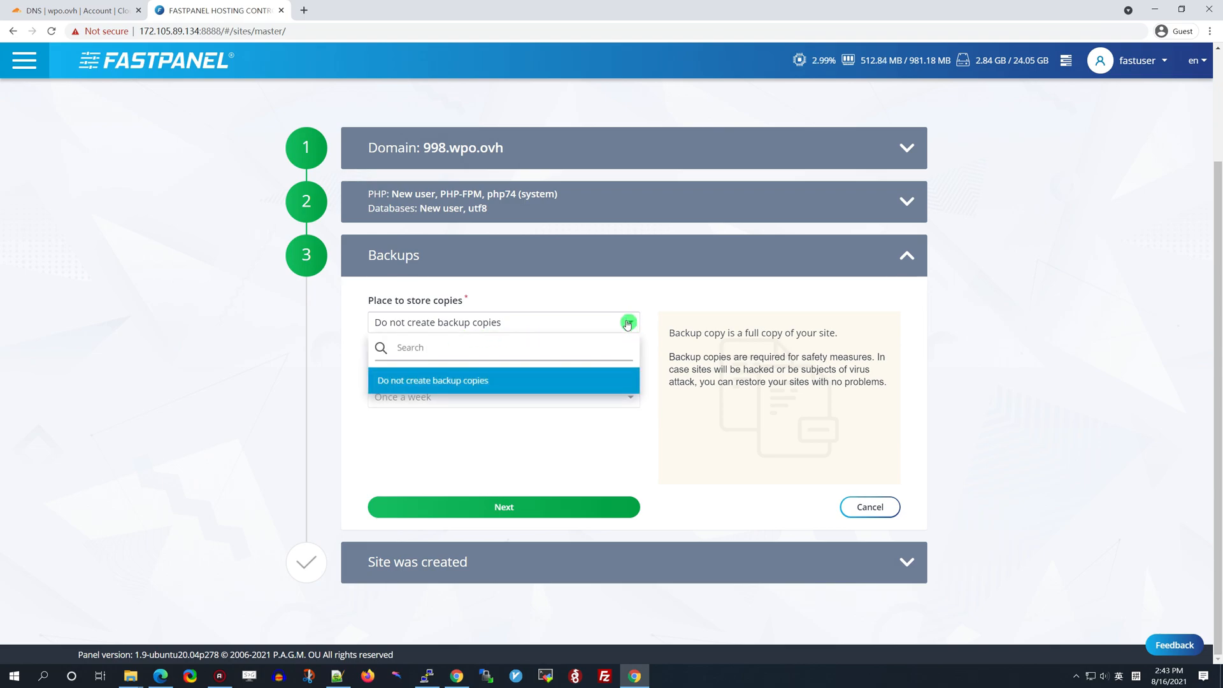
left_click(628, 323)
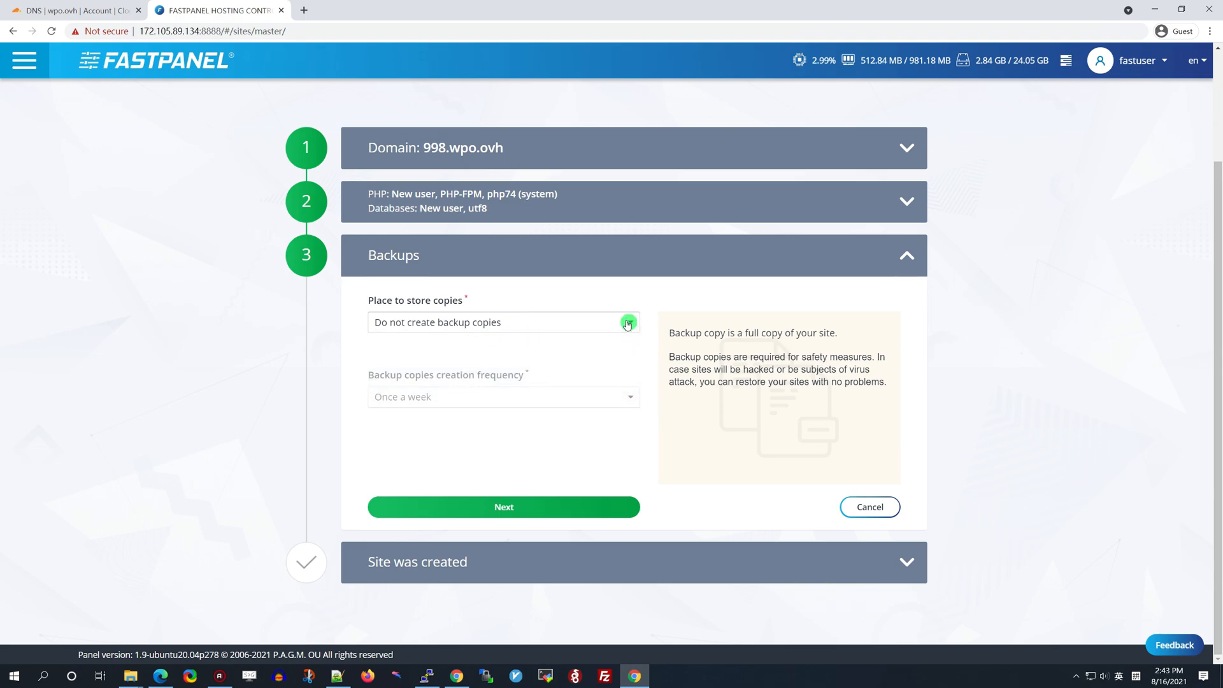
left_click(568, 507)
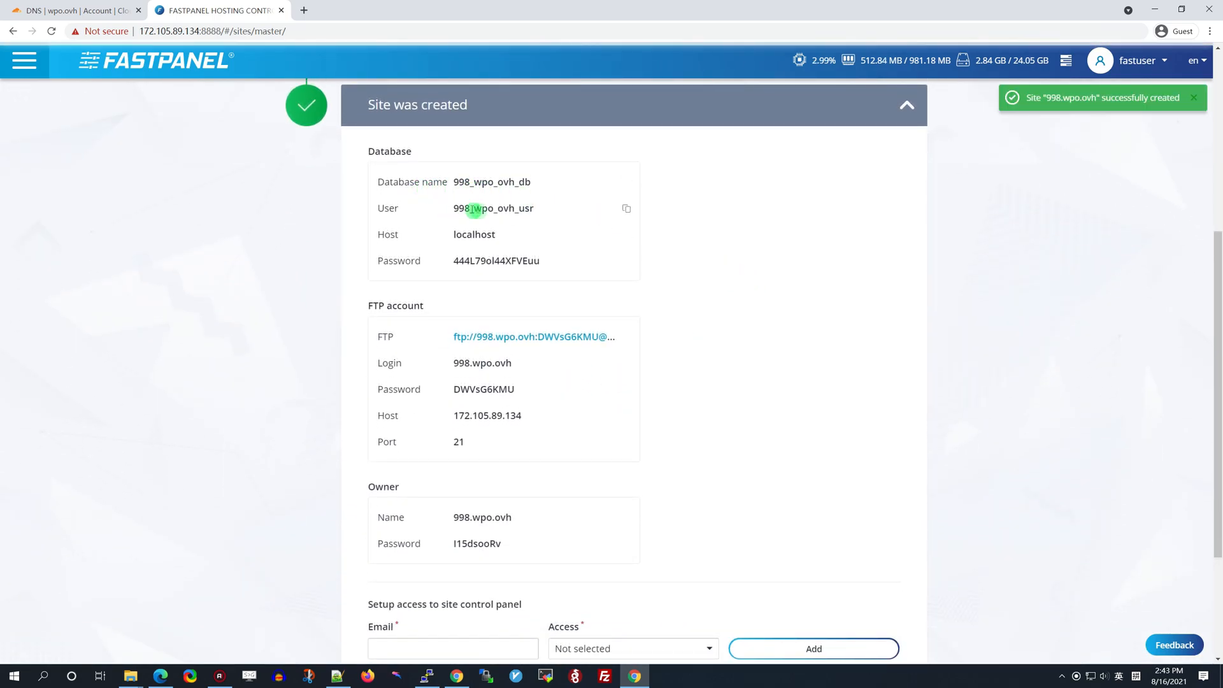
scroll(714, 339, "down", 1)
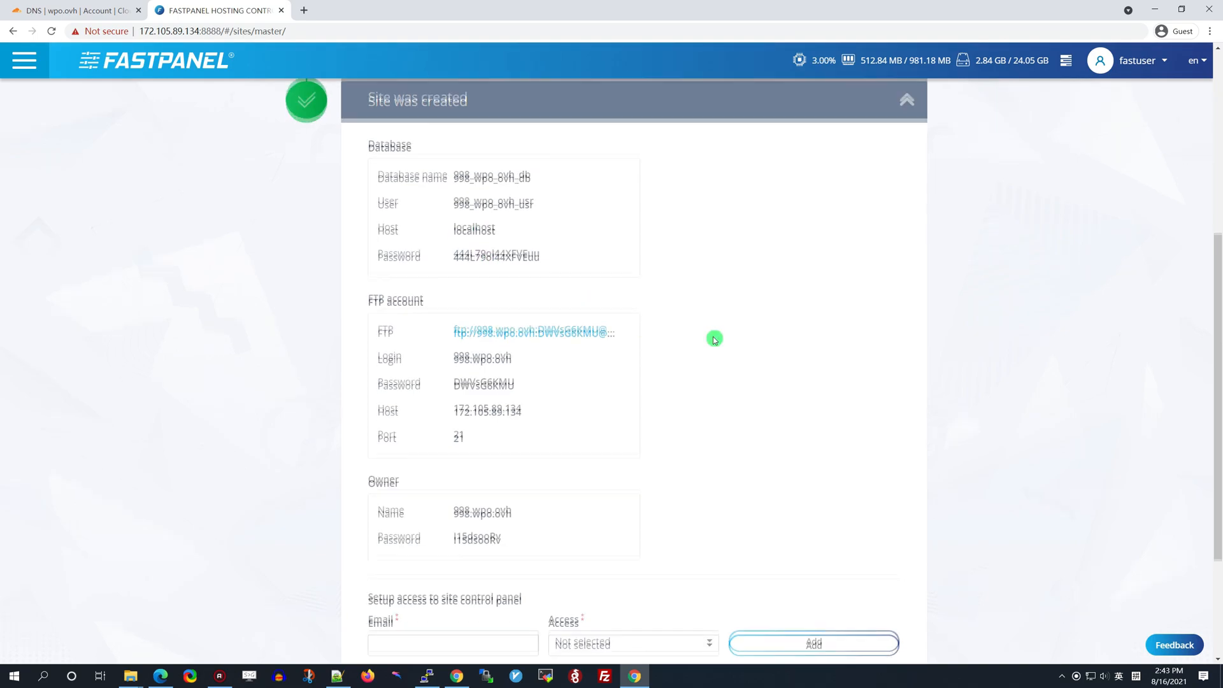
scroll(714, 340, "down", 1)
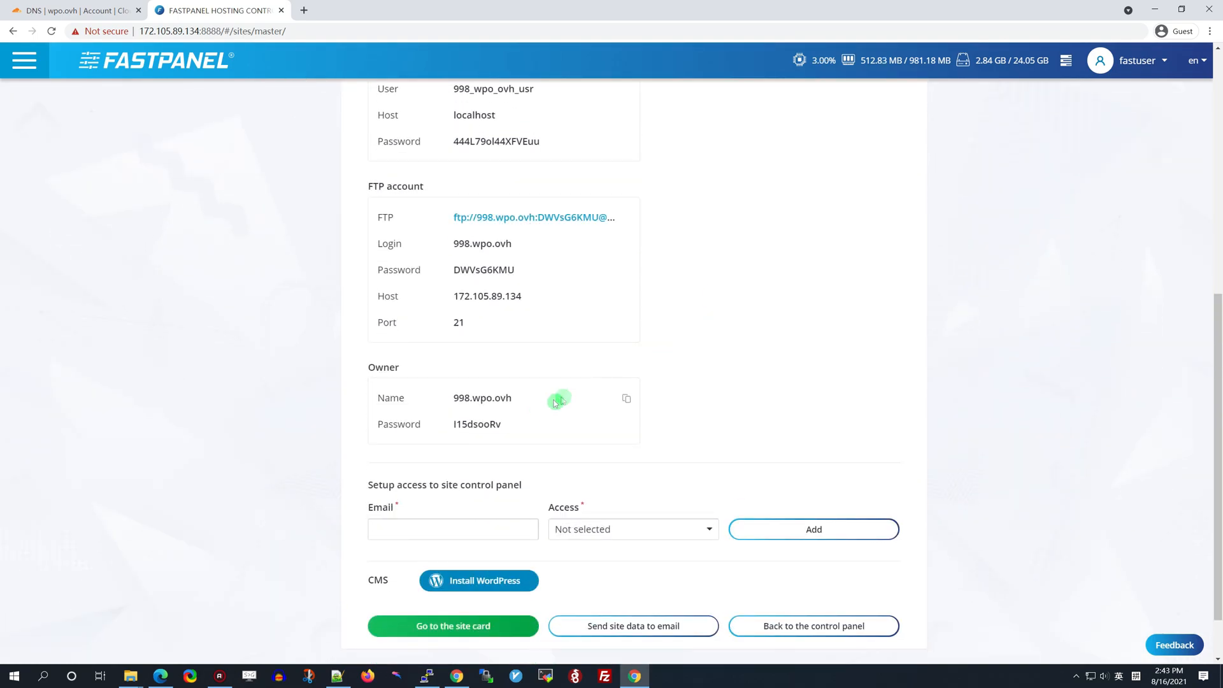
scroll(756, 361, "down", 1)
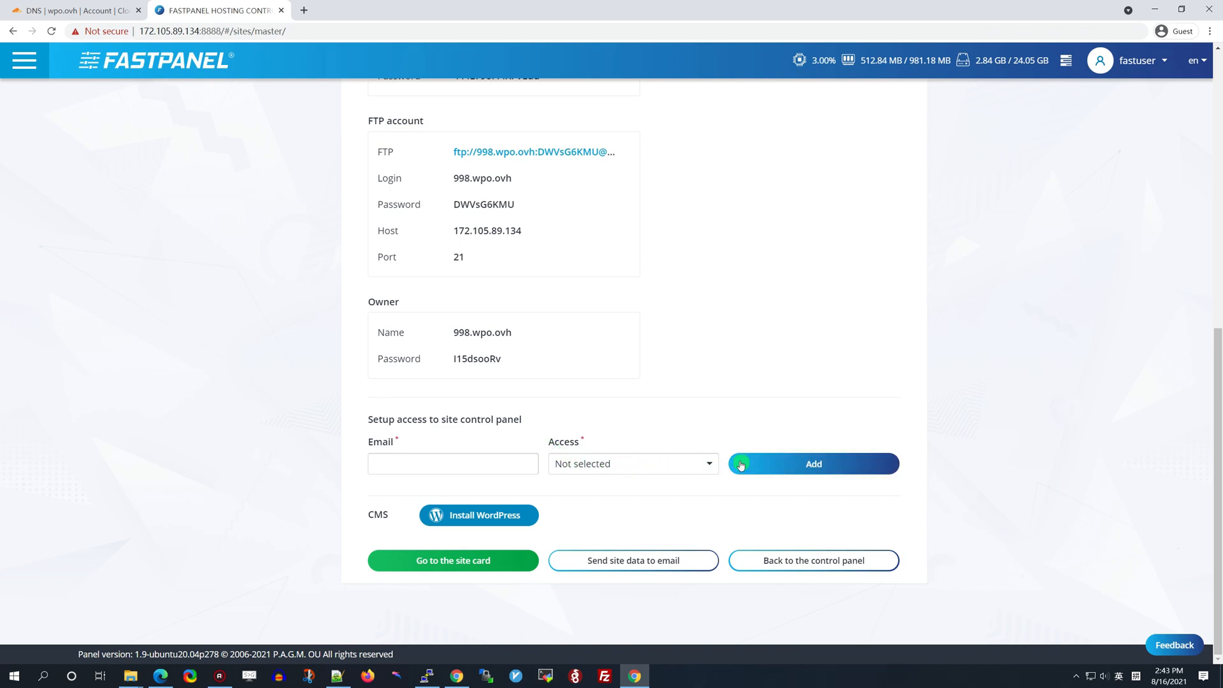
left_click(446, 463)
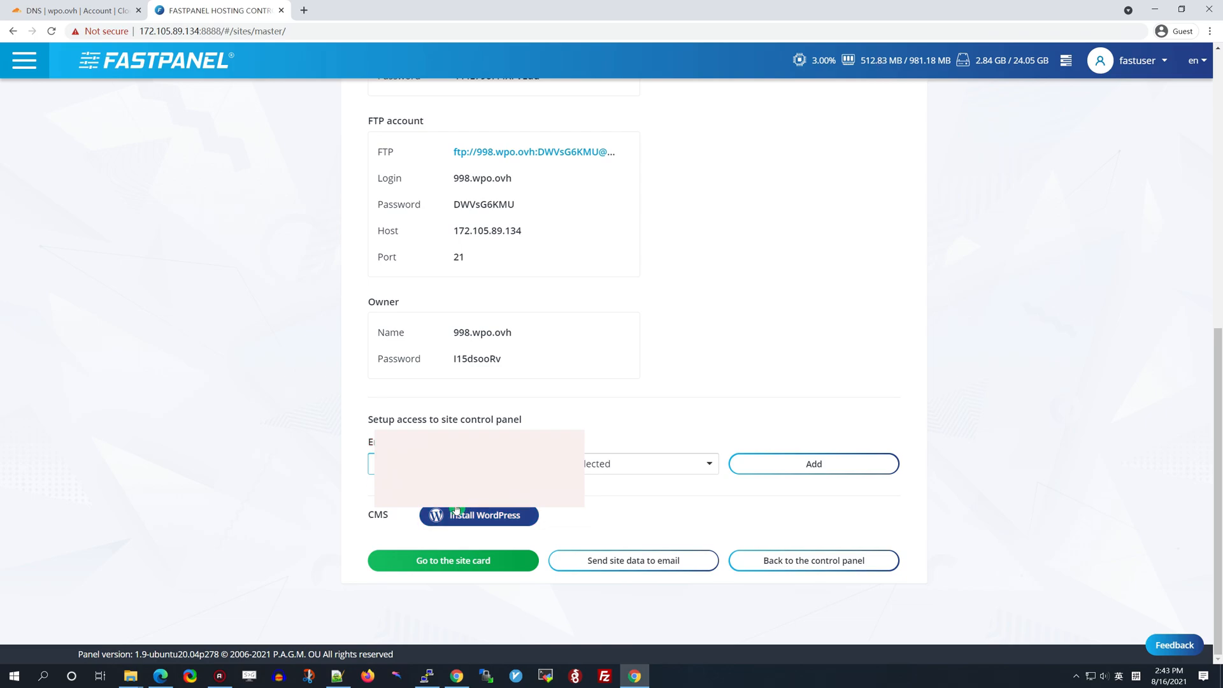
Install WordPress with admin login 'test', a confirmed admin password and an admin e-mail
left_click(482, 515)
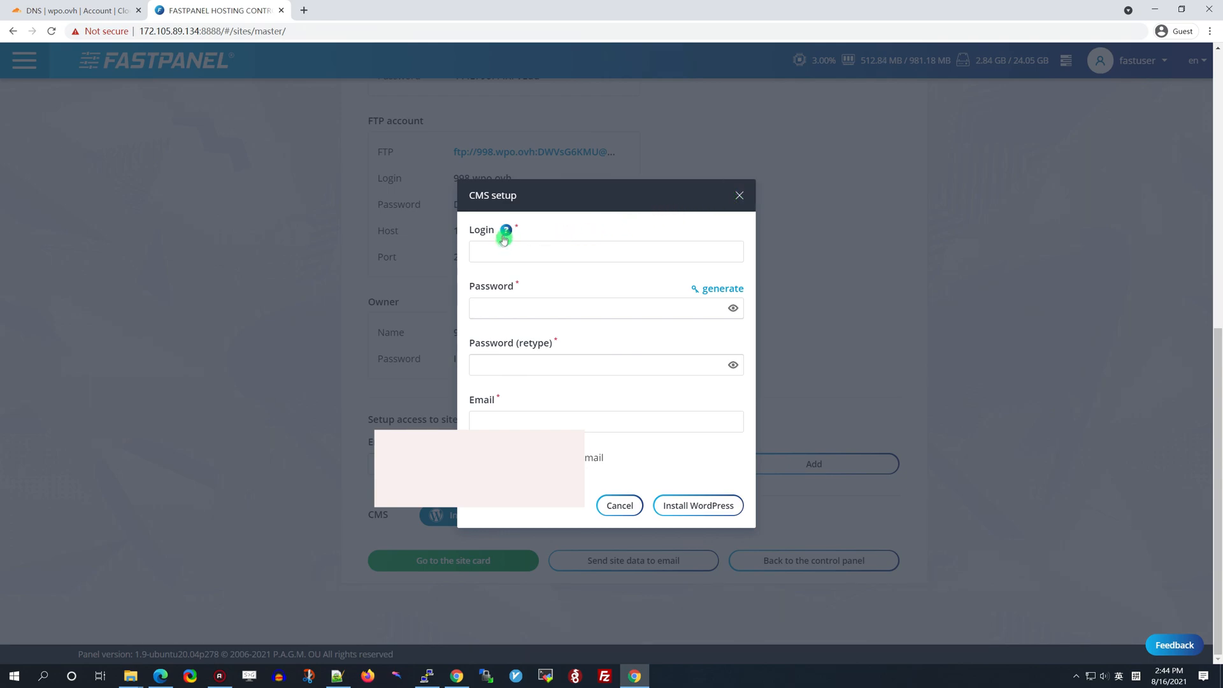
left_click(547, 244)
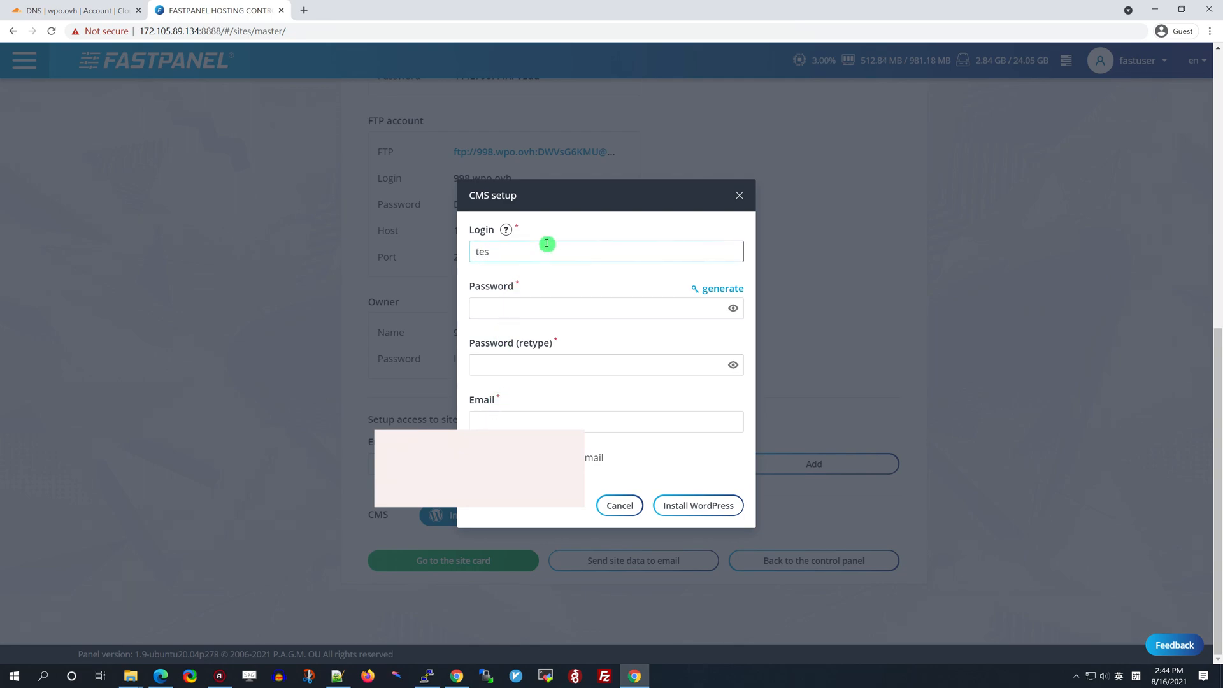
type("test")
left_click(531, 310)
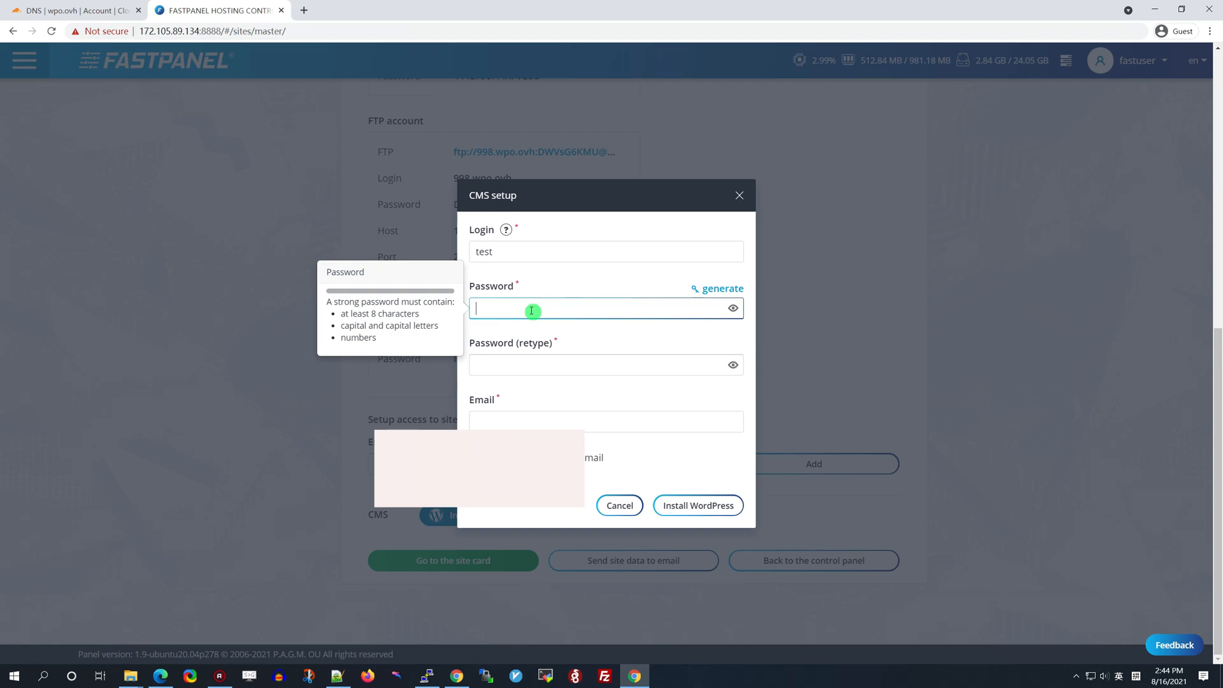
type("a")
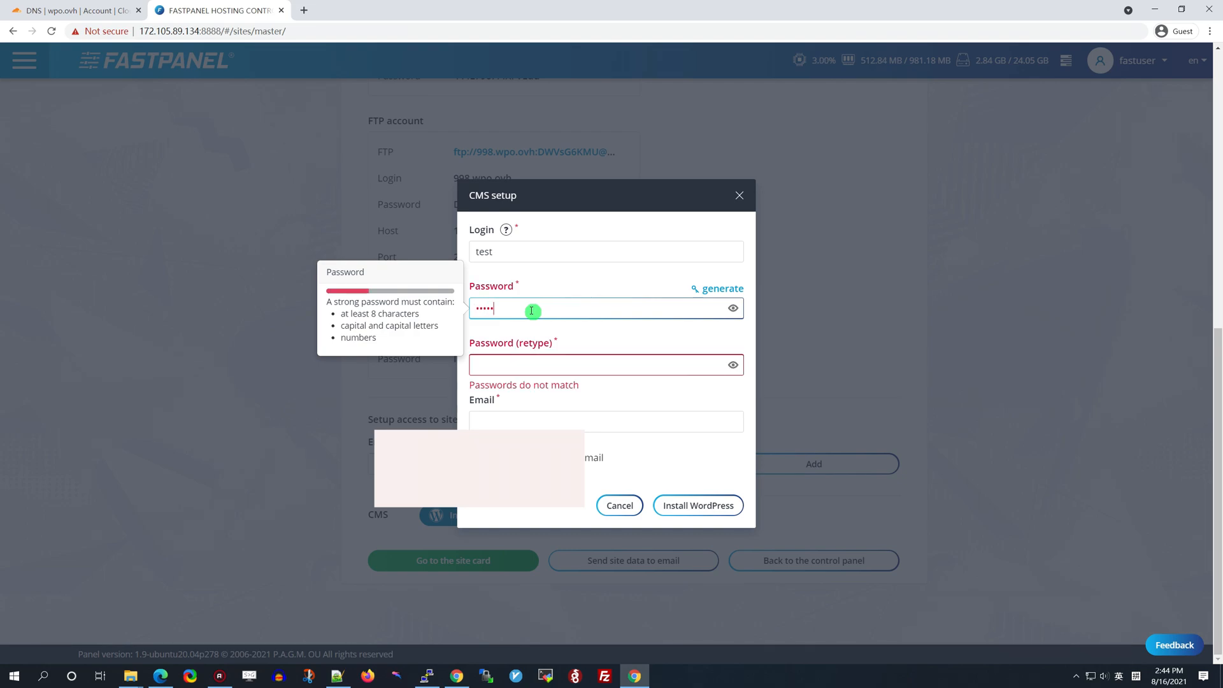
type("aa")
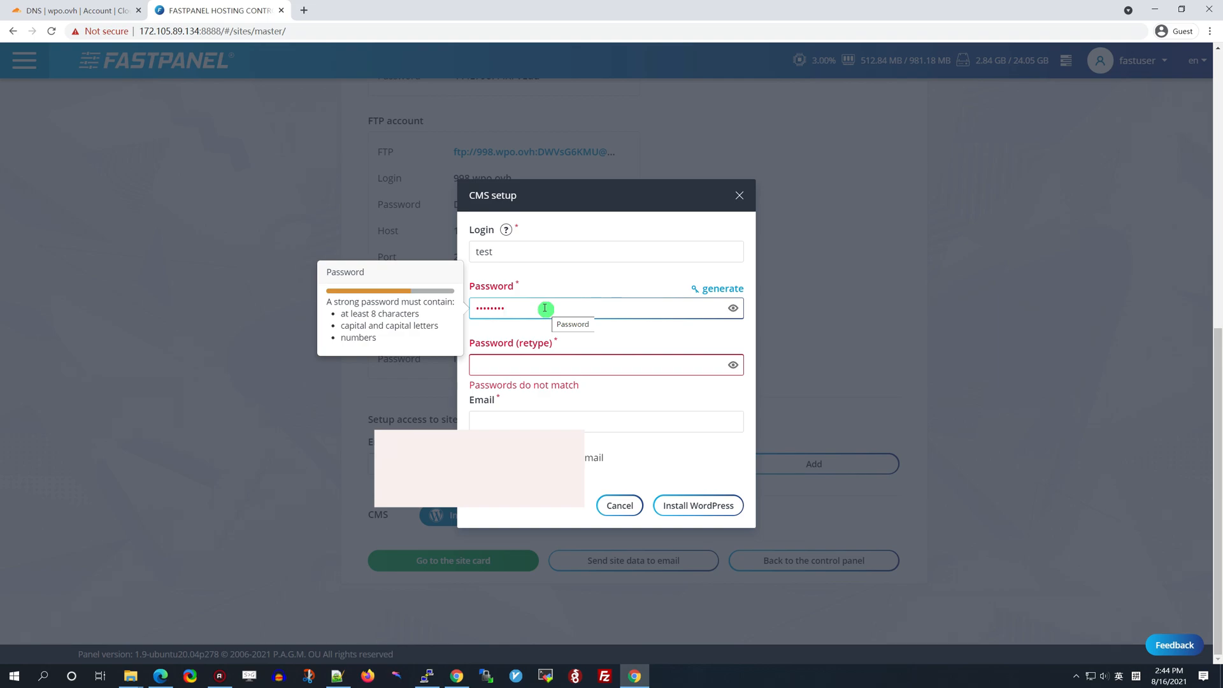
type("1")
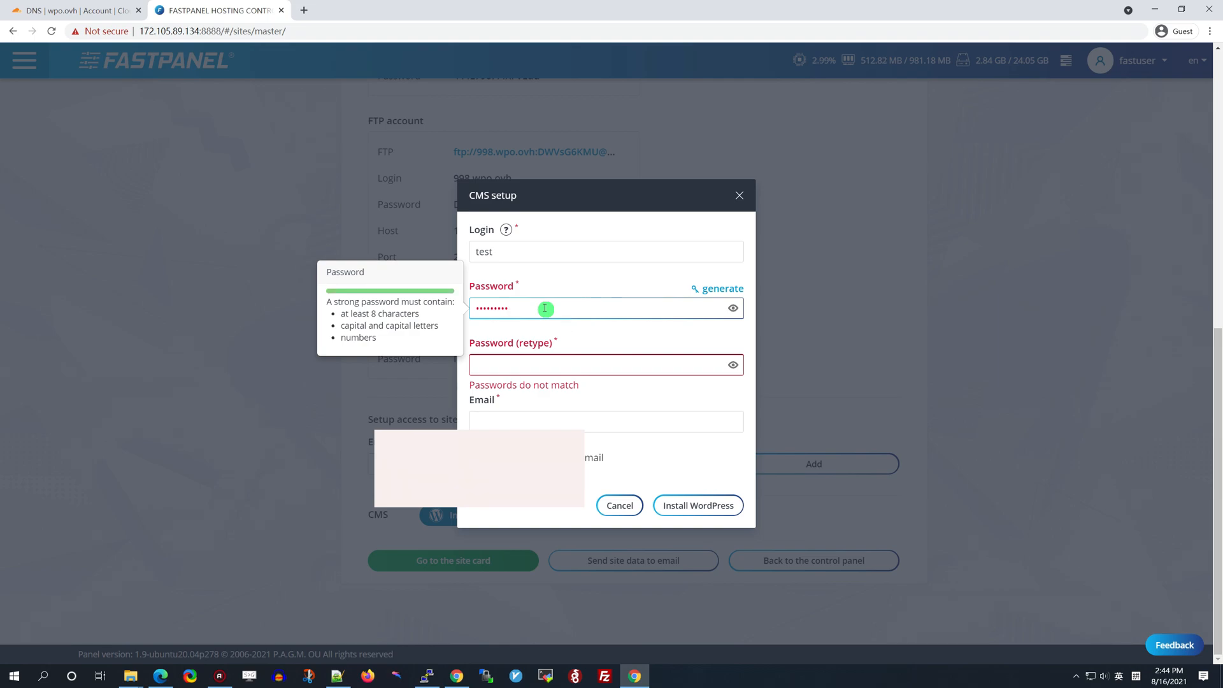
left_click(532, 365)
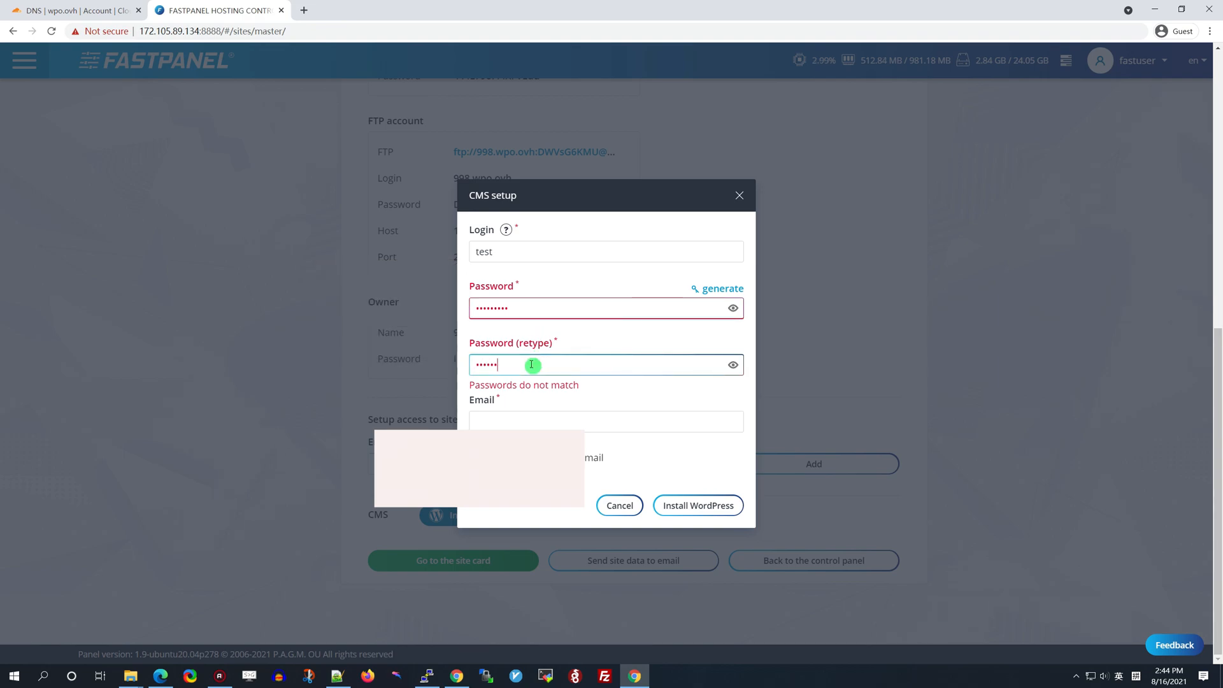
type("1")
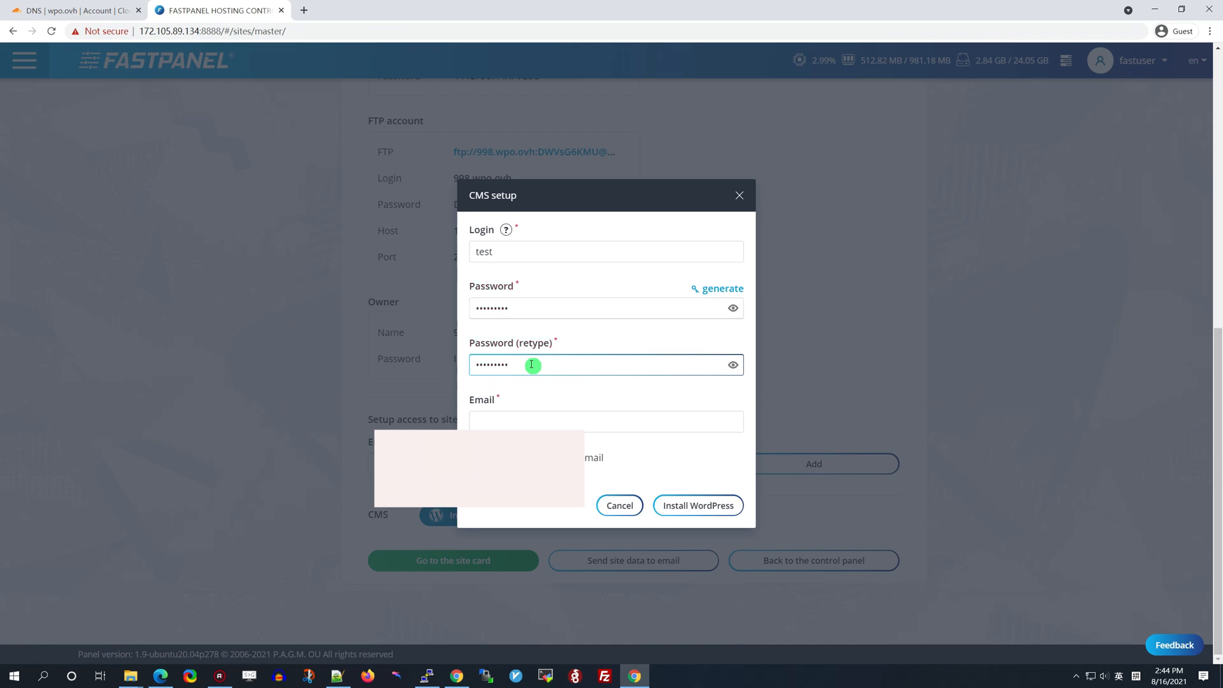
left_click(531, 421)
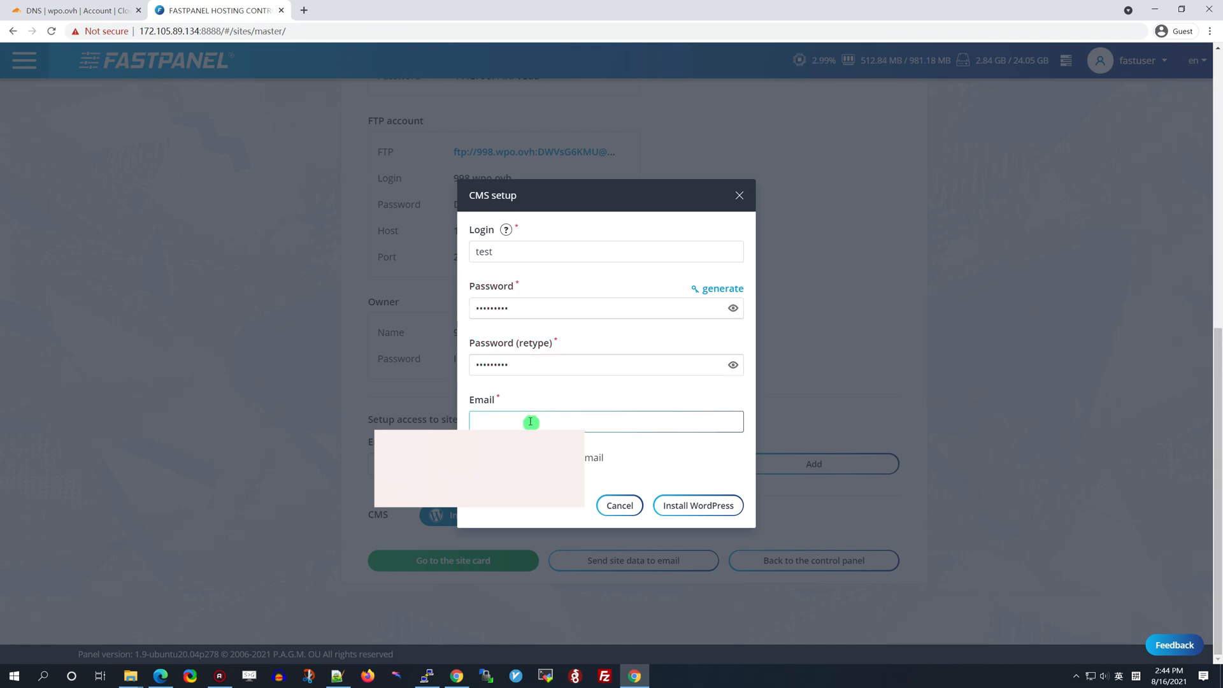
type("a")
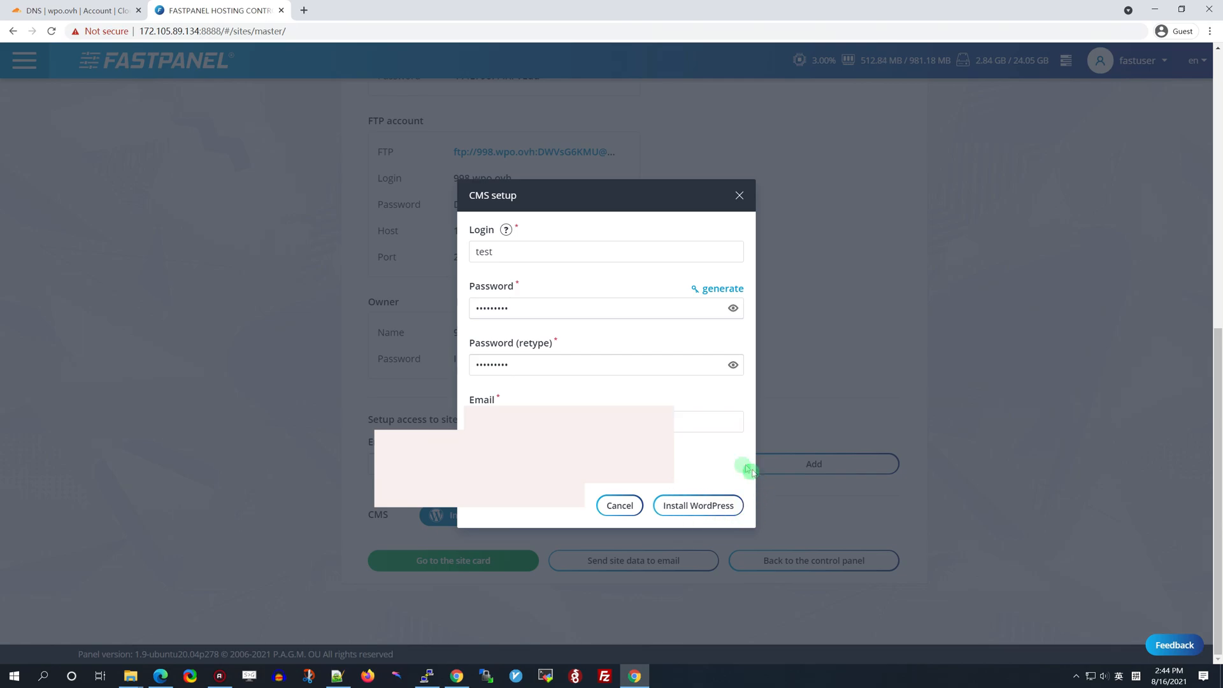
left_click(713, 507)
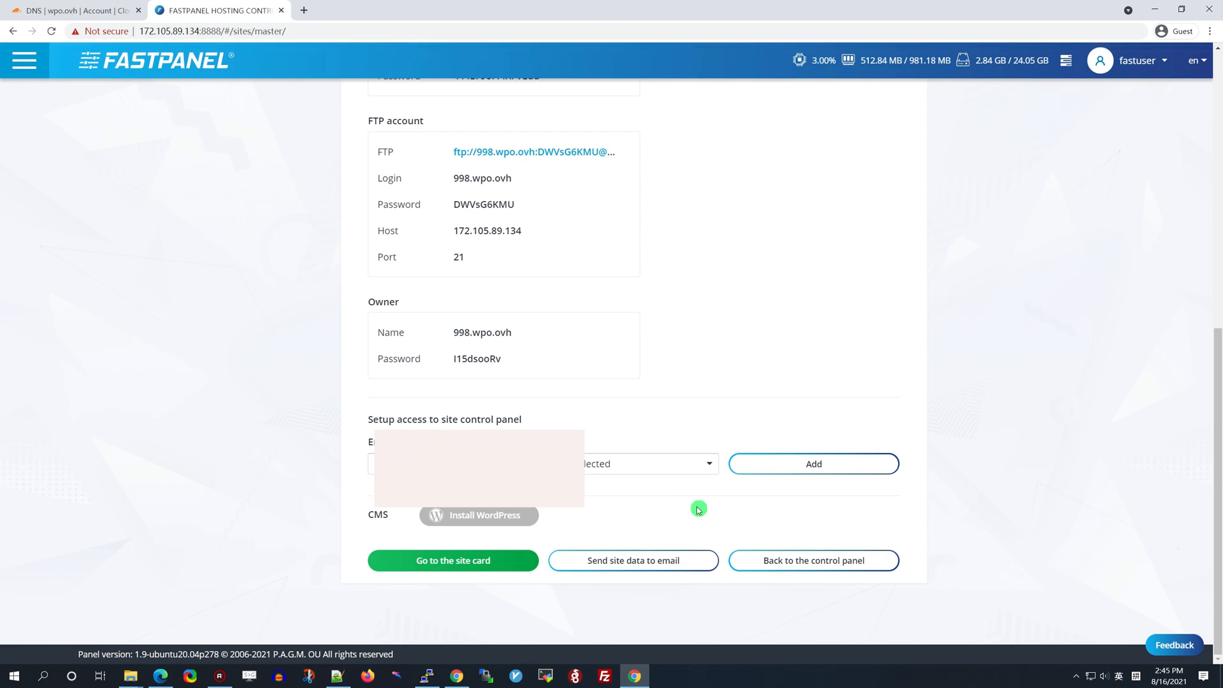
left_click(464, 560)
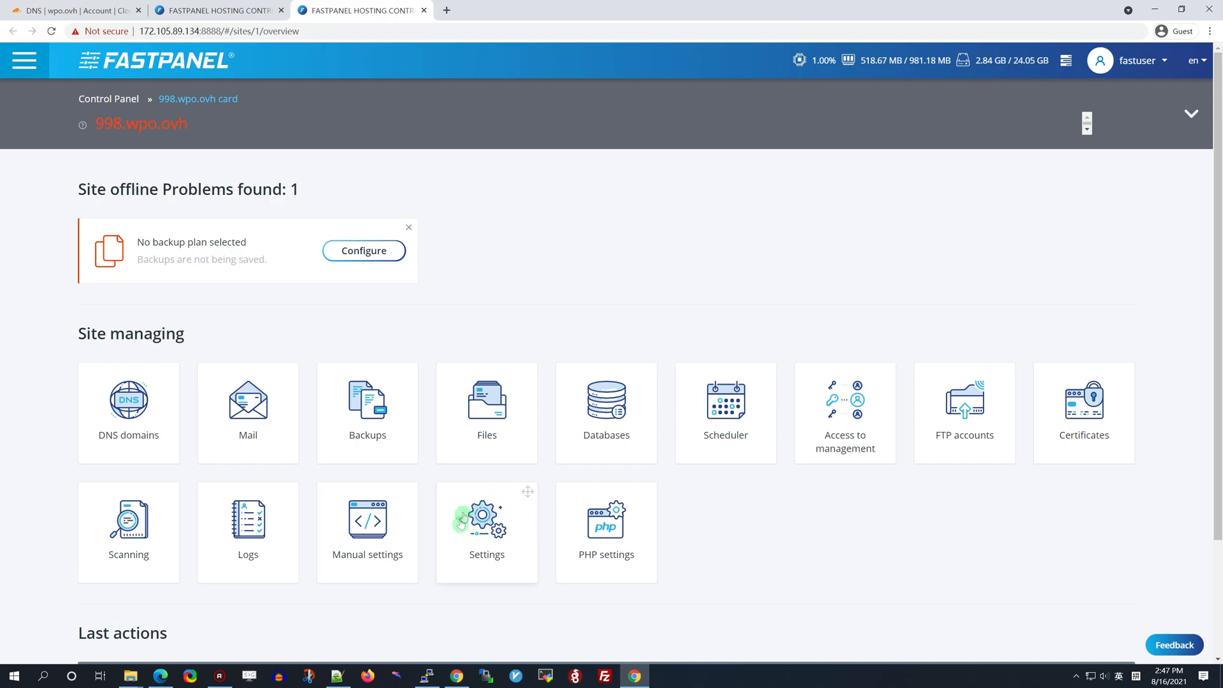
left_click(485, 533)
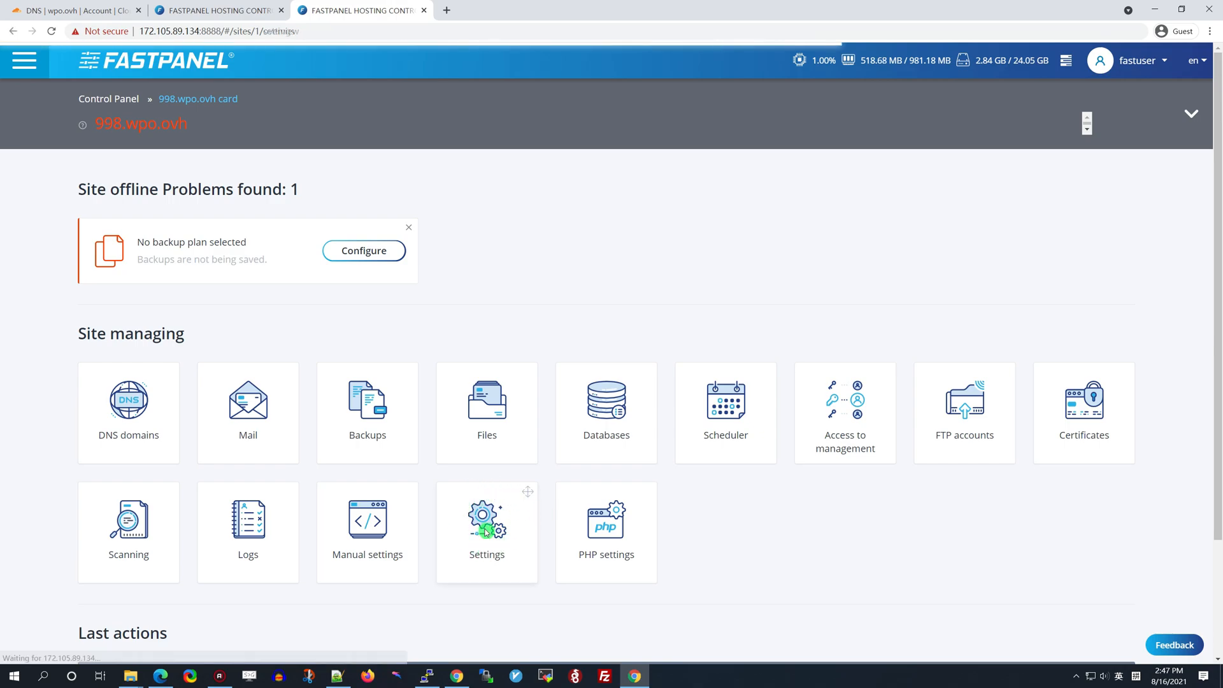
scroll(437, 528, "down", 1)
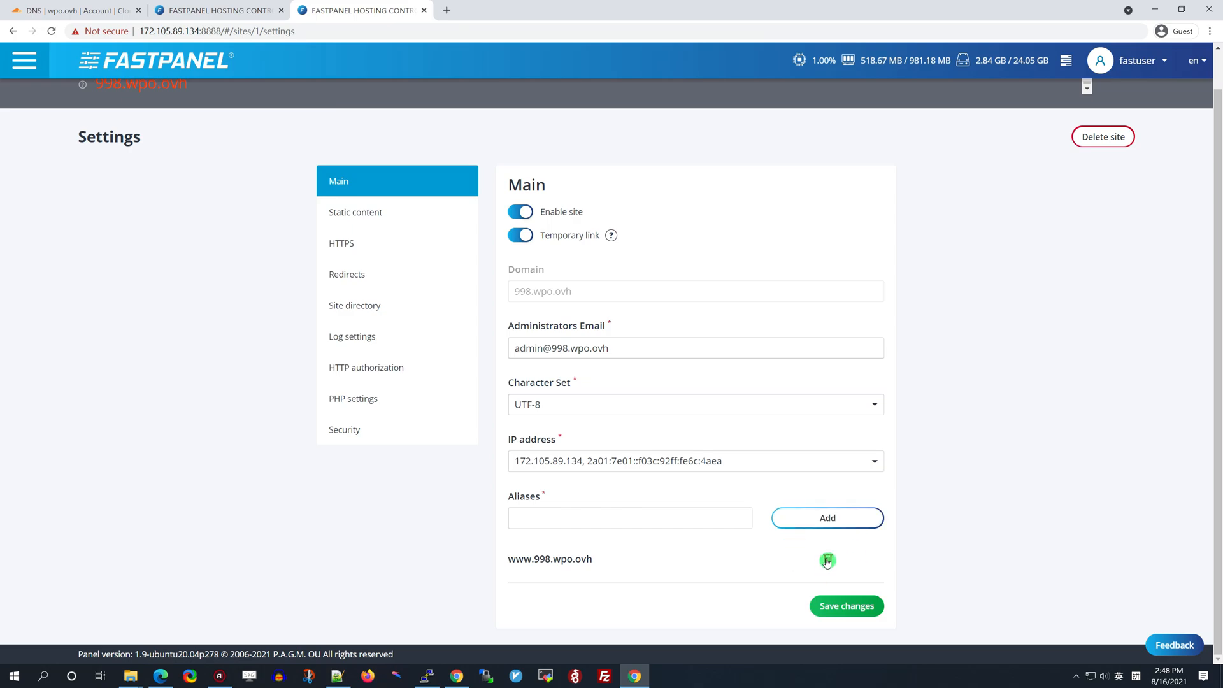
left_click(828, 558)
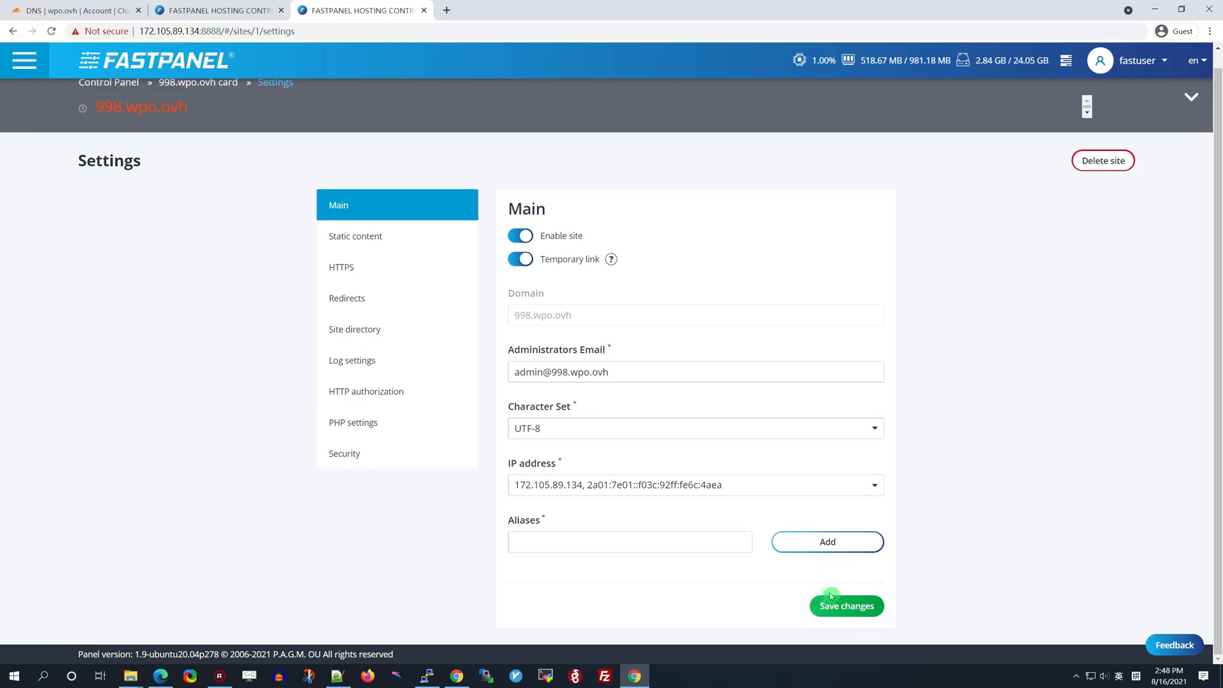
left_click(853, 610)
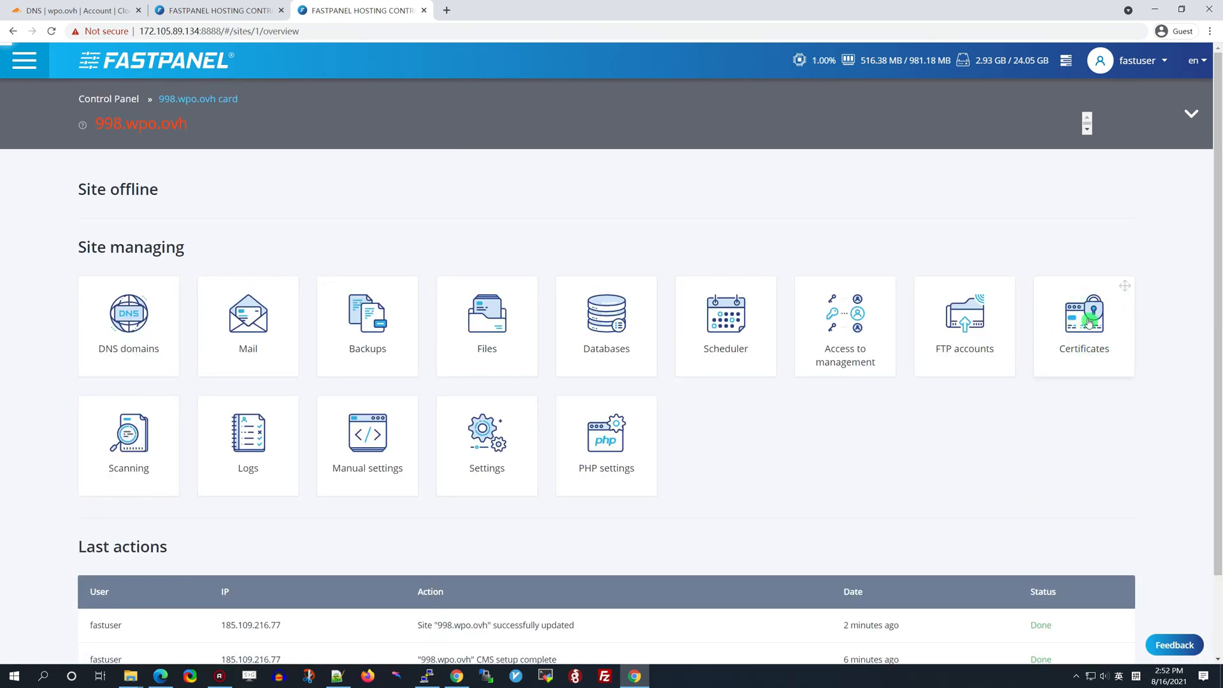
Create a Let's Encrypt certificate for 998.wpo.ovh with a 4096-bit key and a replaced contact email
left_click(1088, 323)
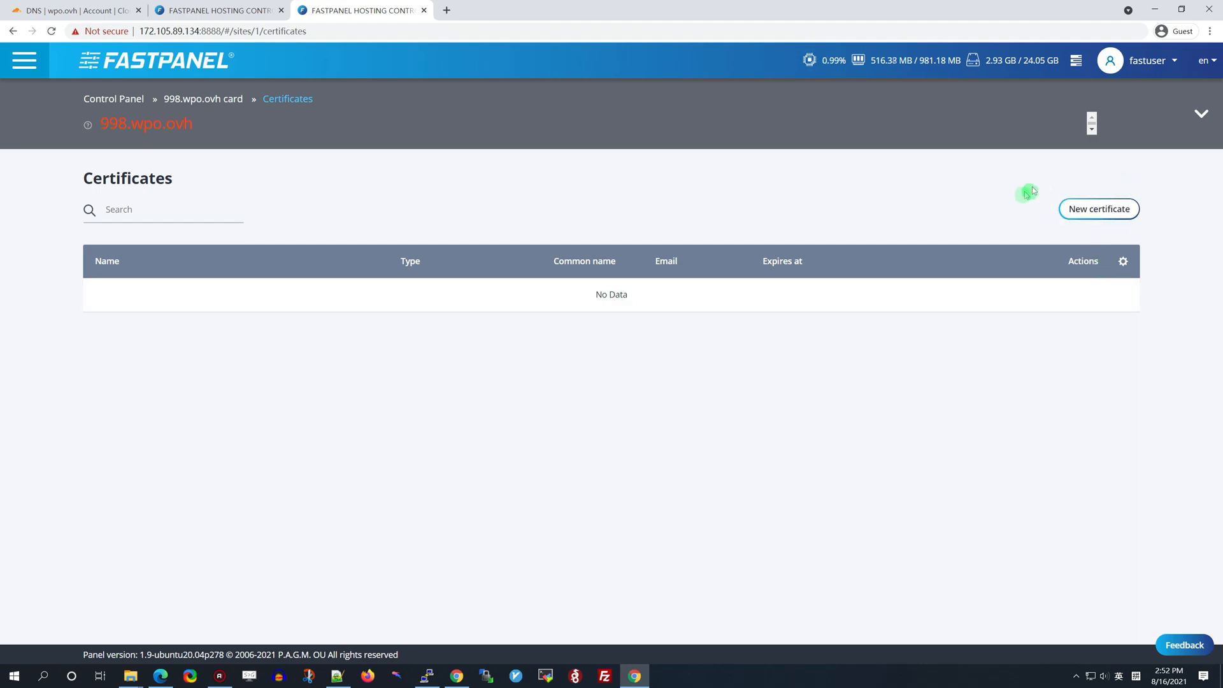
left_click(1109, 213)
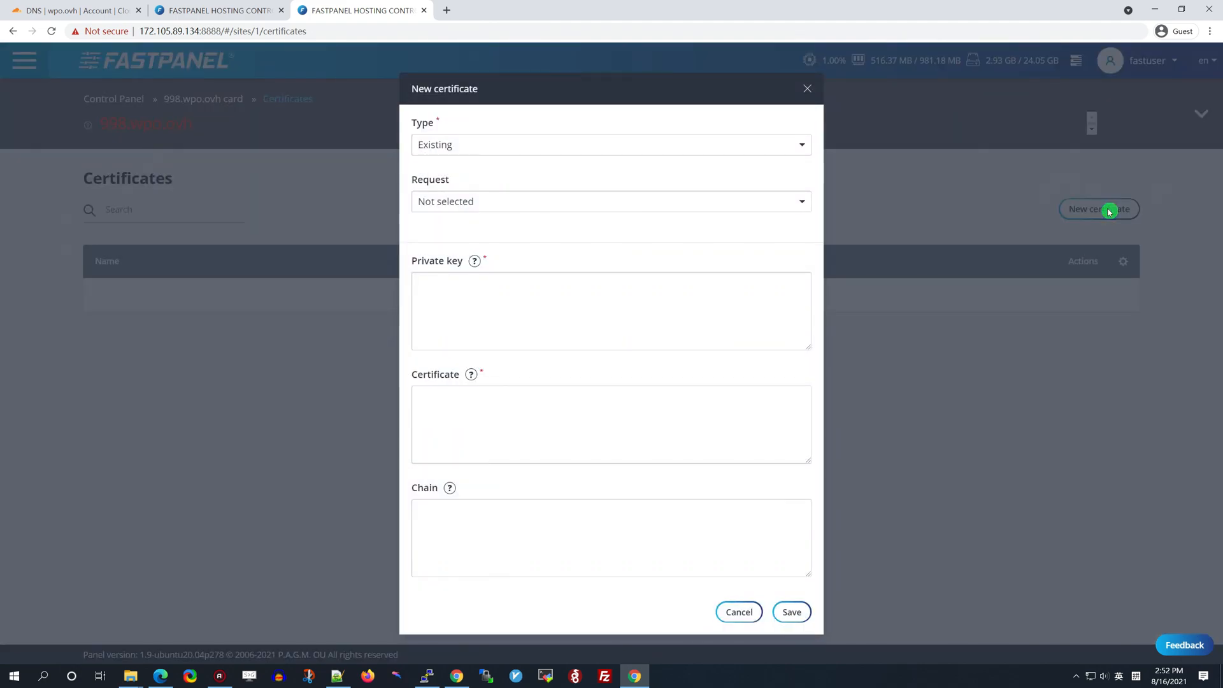
left_click(791, 144)
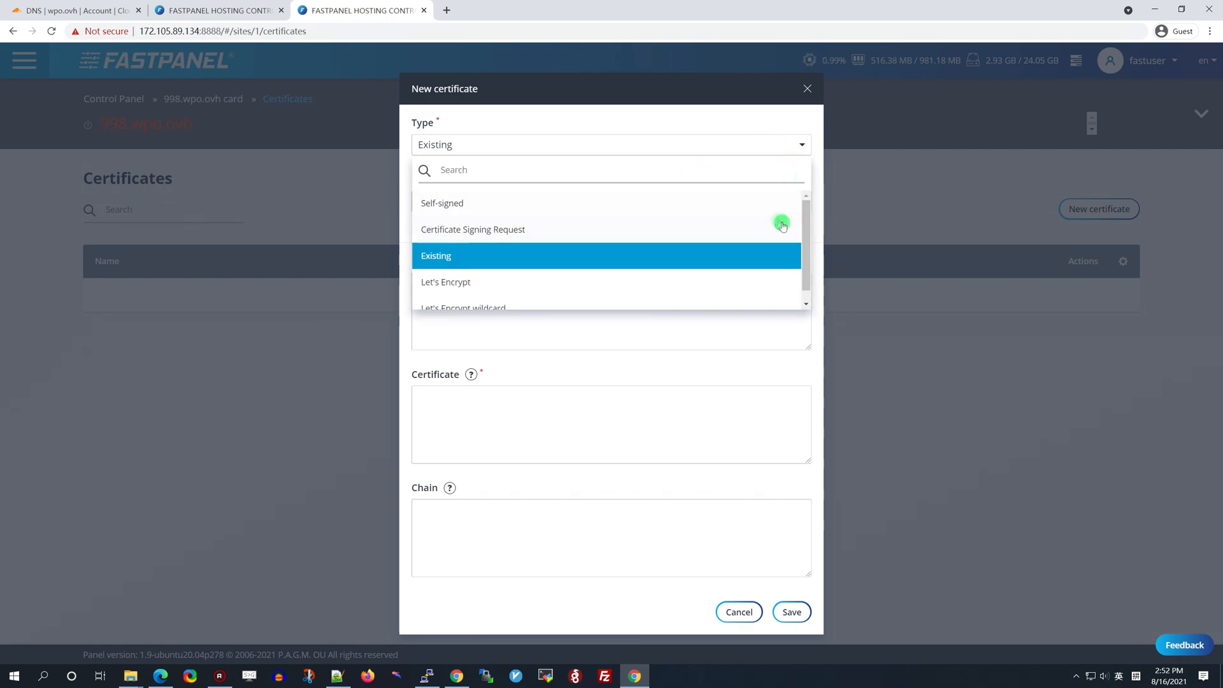
left_click_drag(805, 226, 806, 252)
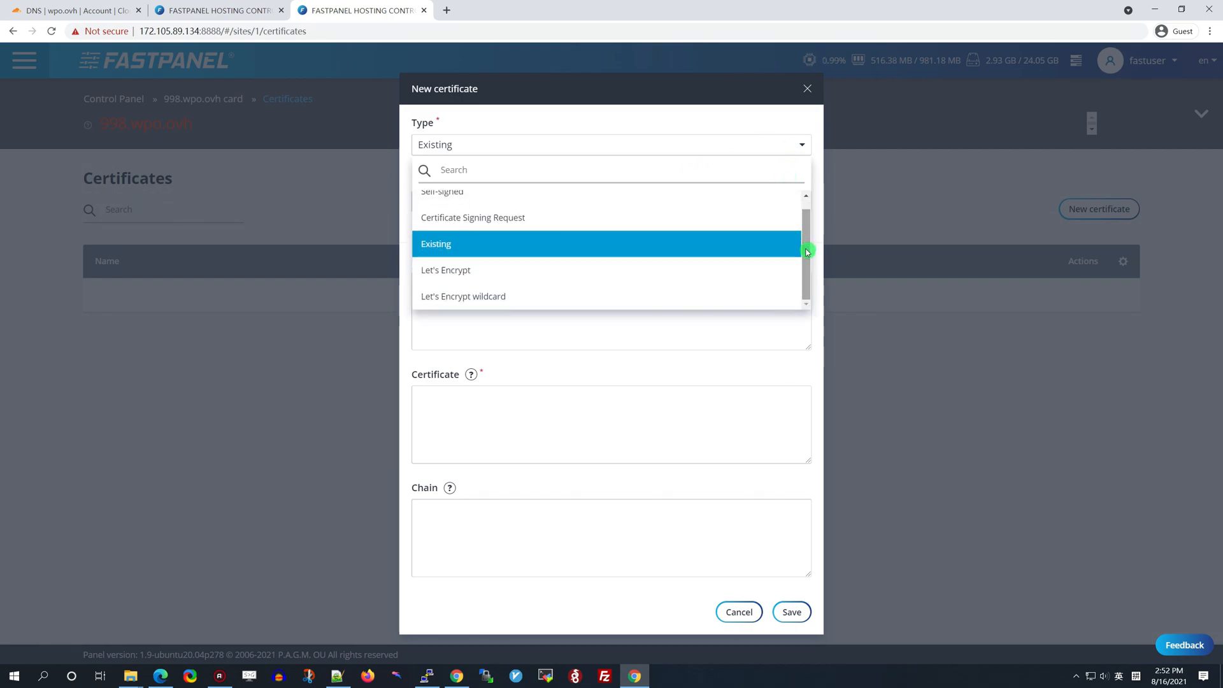
left_click(486, 271)
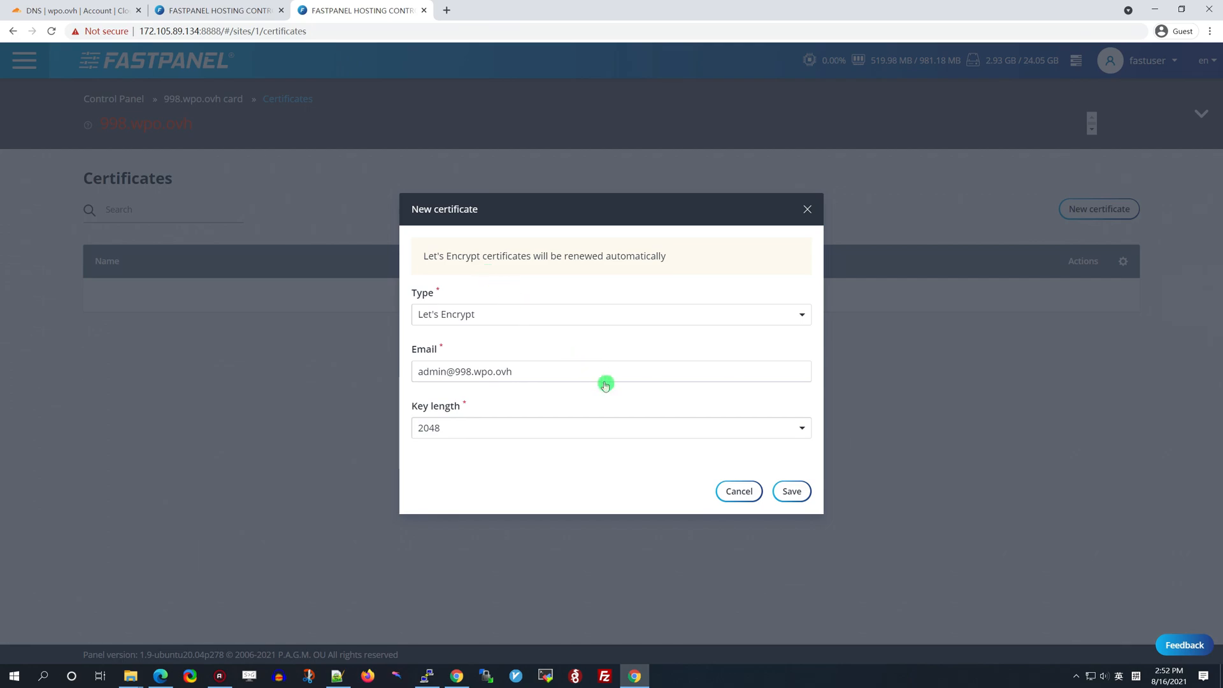
left_click(585, 430)
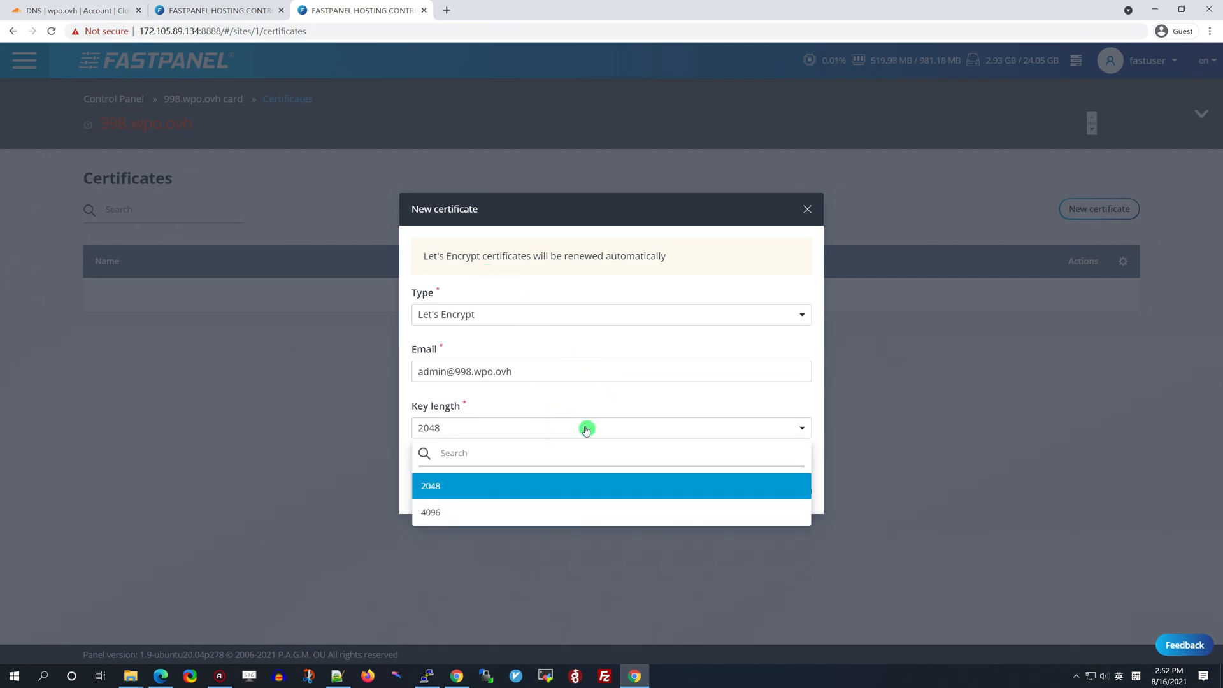
left_click(460, 511)
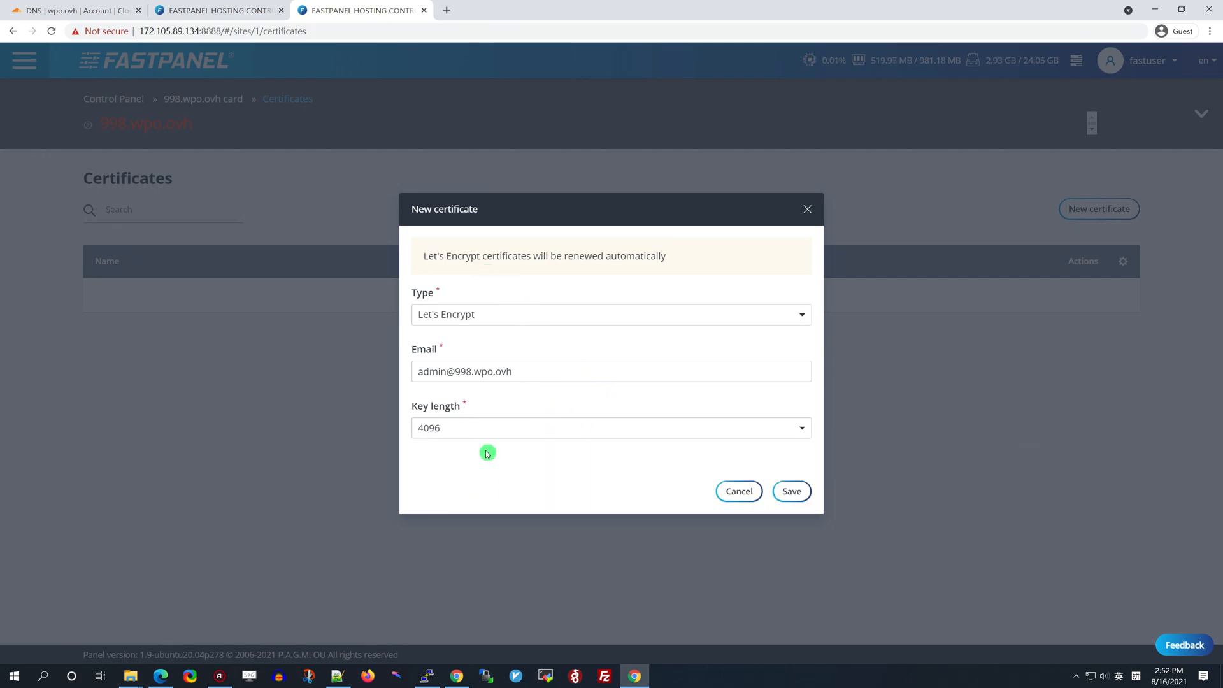
left_click(530, 370)
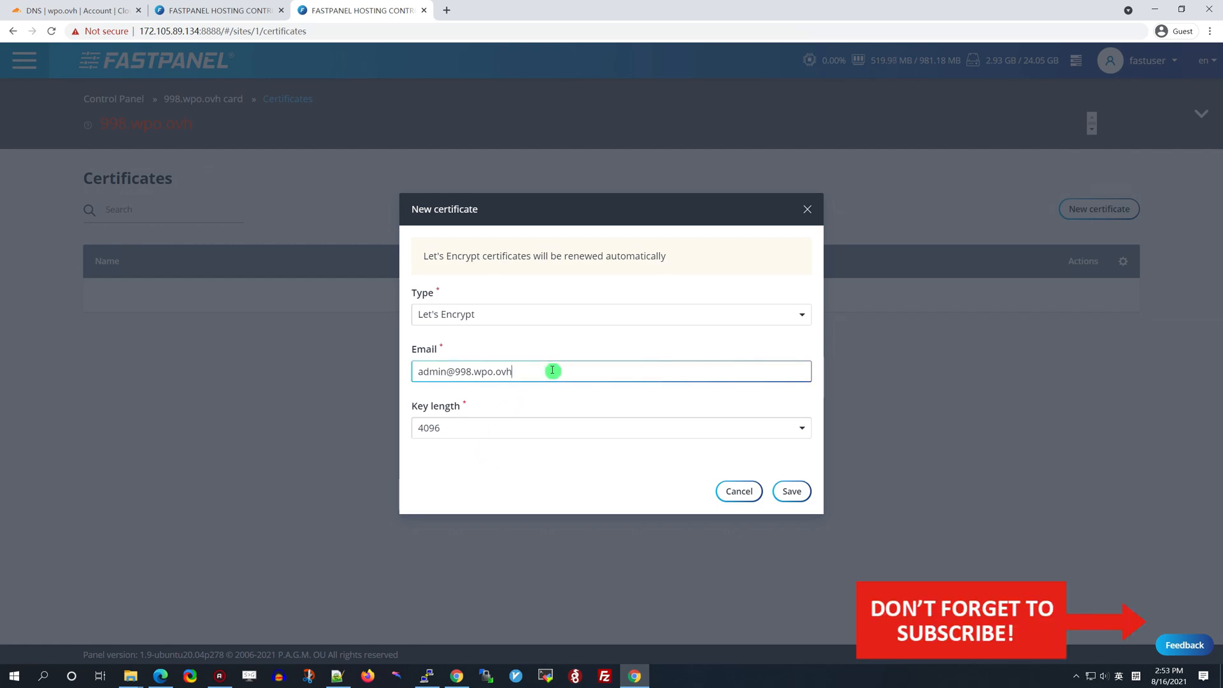
left_click_drag(560, 371, 384, 372)
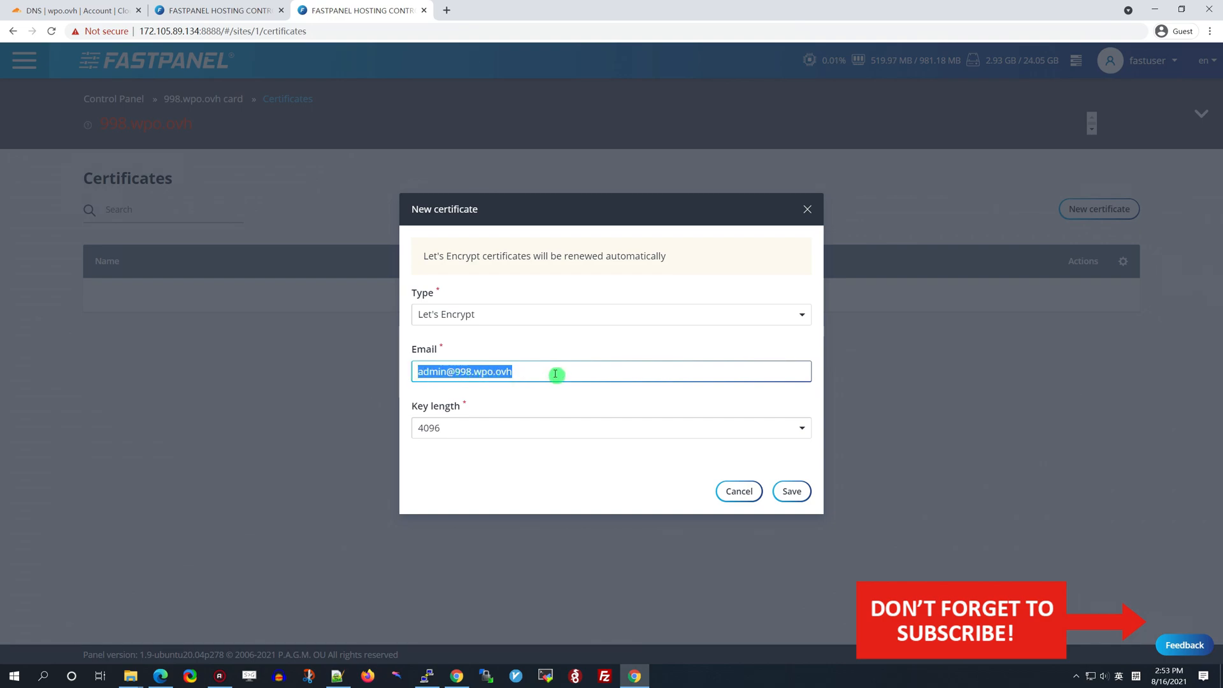
key("BackSpace")
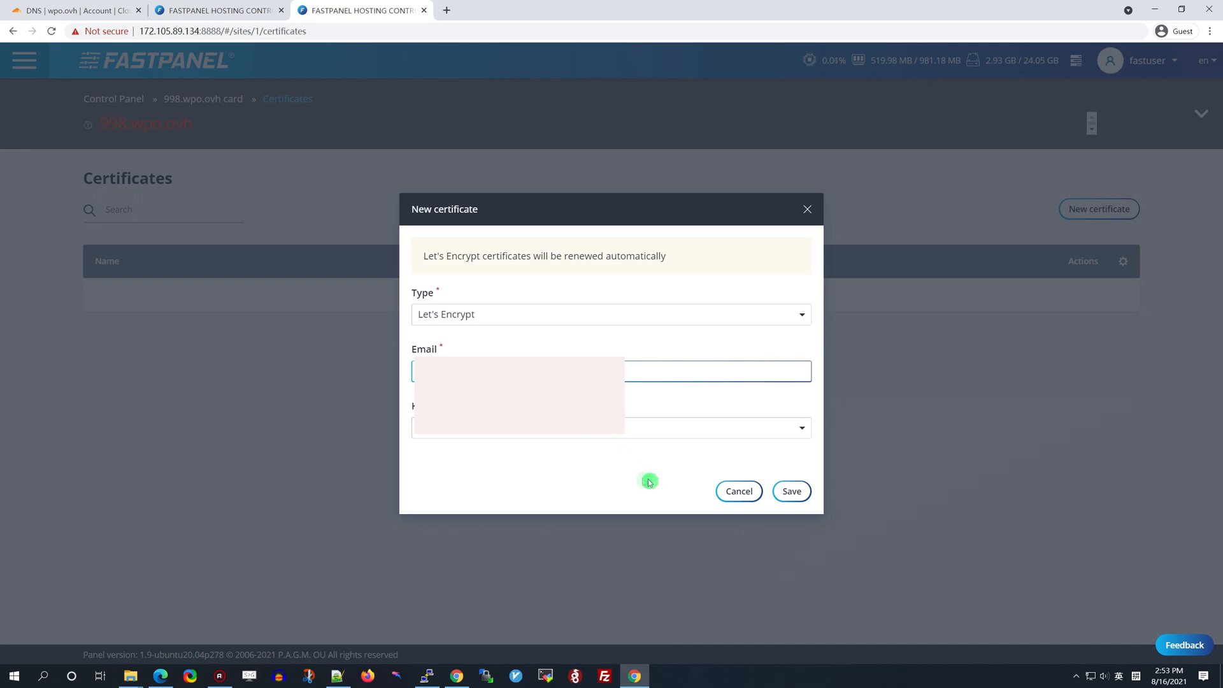
left_click(791, 491)
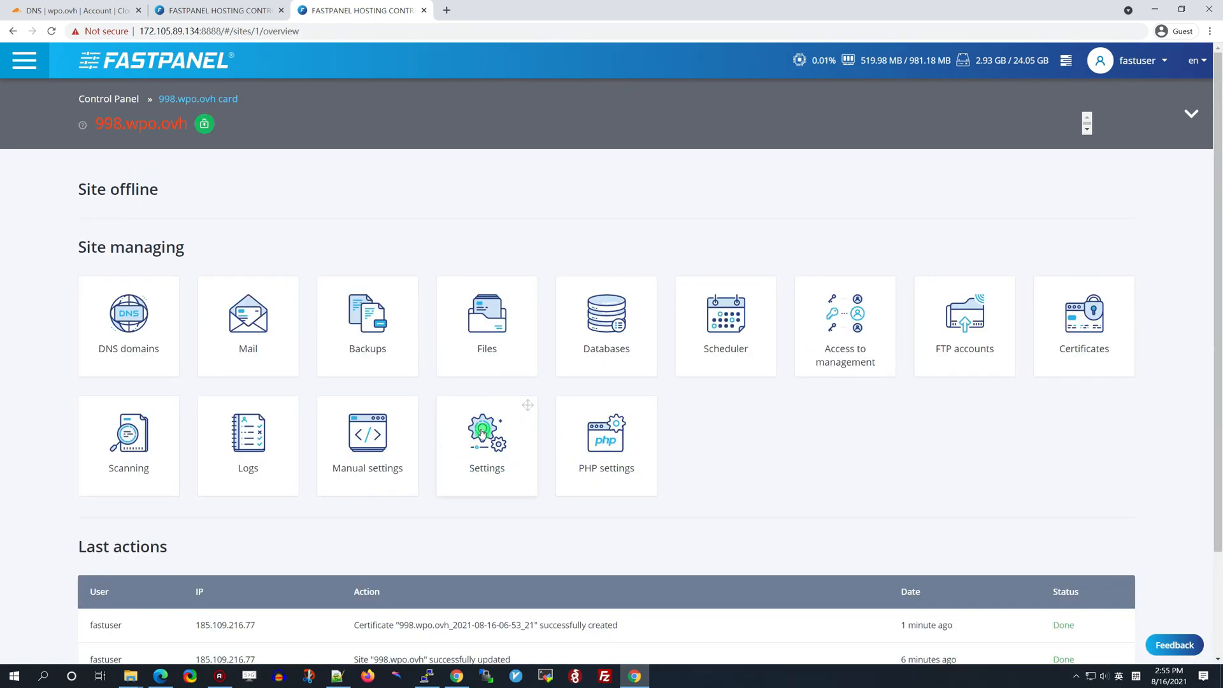
Turn on HTTPS redirection and HTTP2 for 998.wpo.ovh in the HTTPS settings and save them
left_click(484, 435)
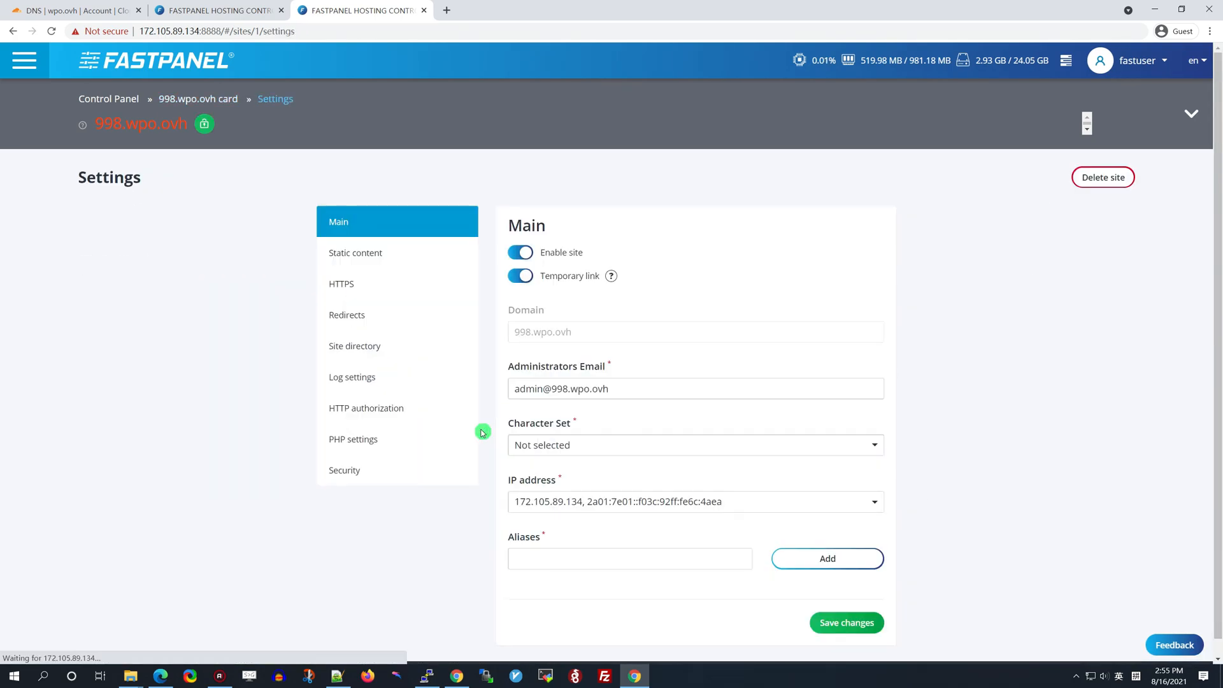
left_click(350, 280)
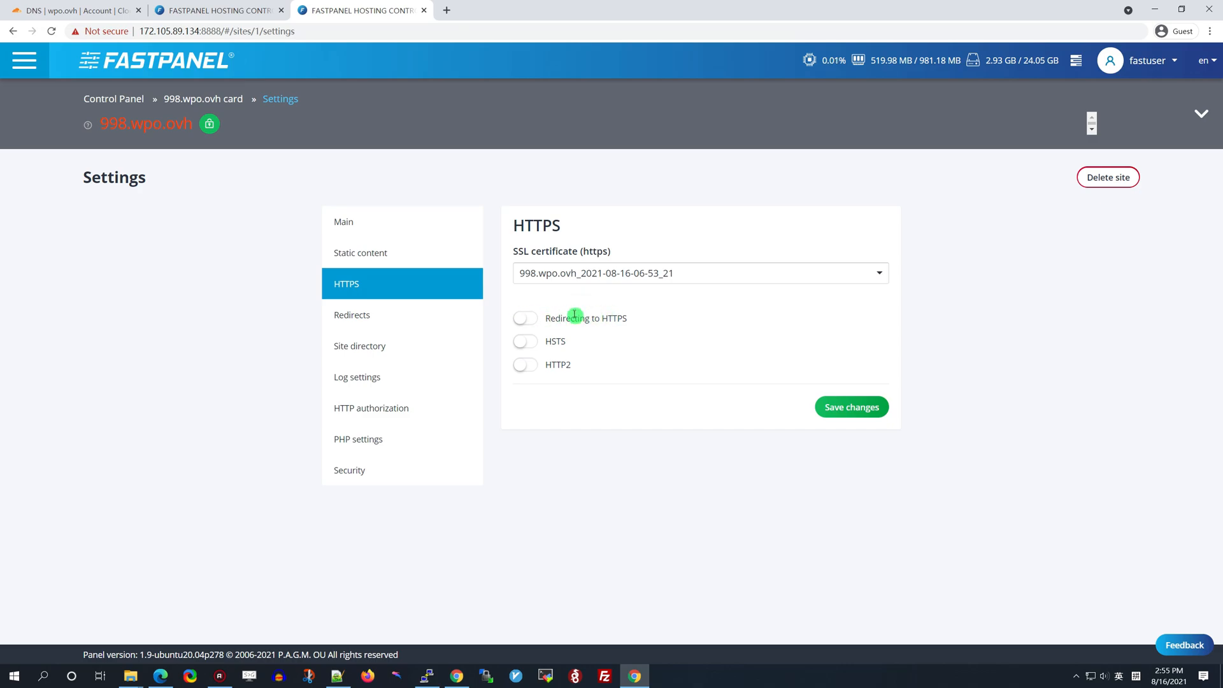
left_click(526, 318)
left_click(835, 407)
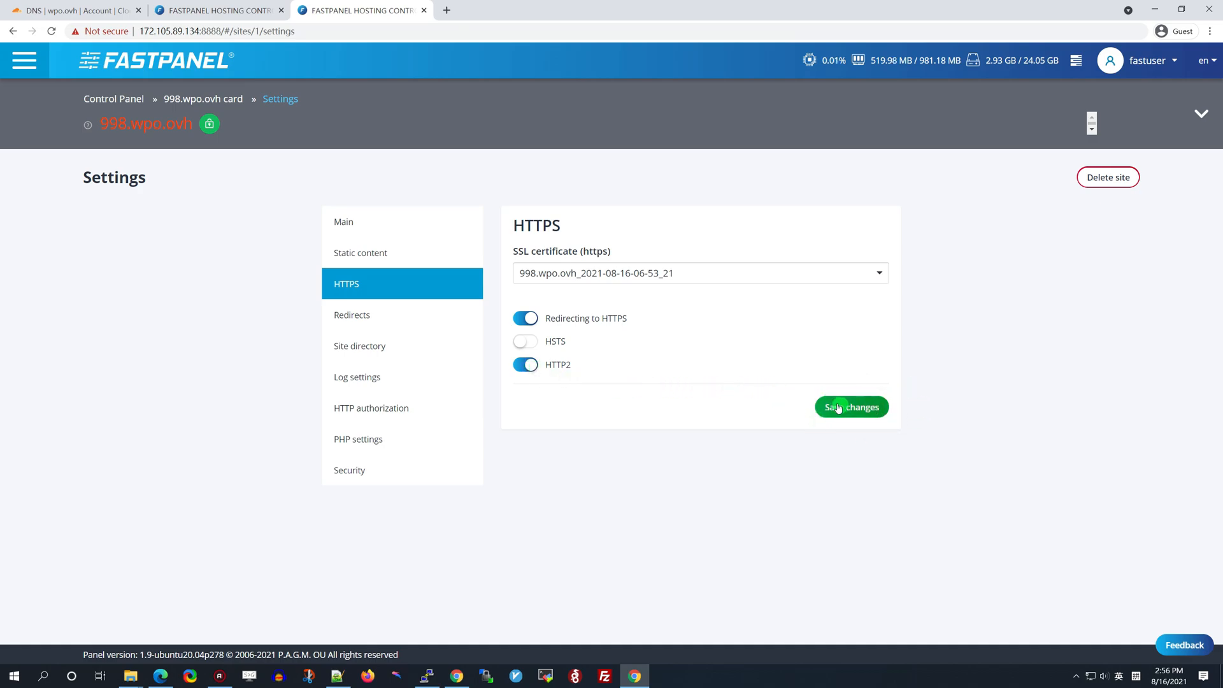
left_click(855, 407)
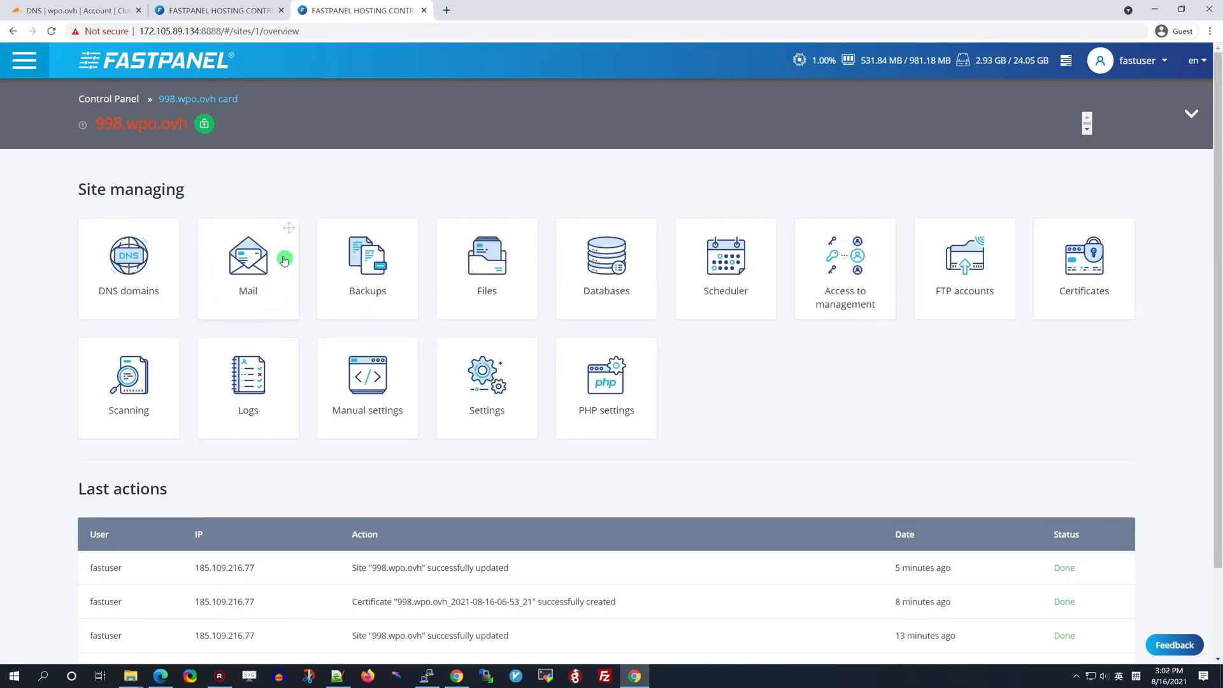
Create mail domain 998.wpo.ovh using the domain name copied from the site's note
left_click(260, 282)
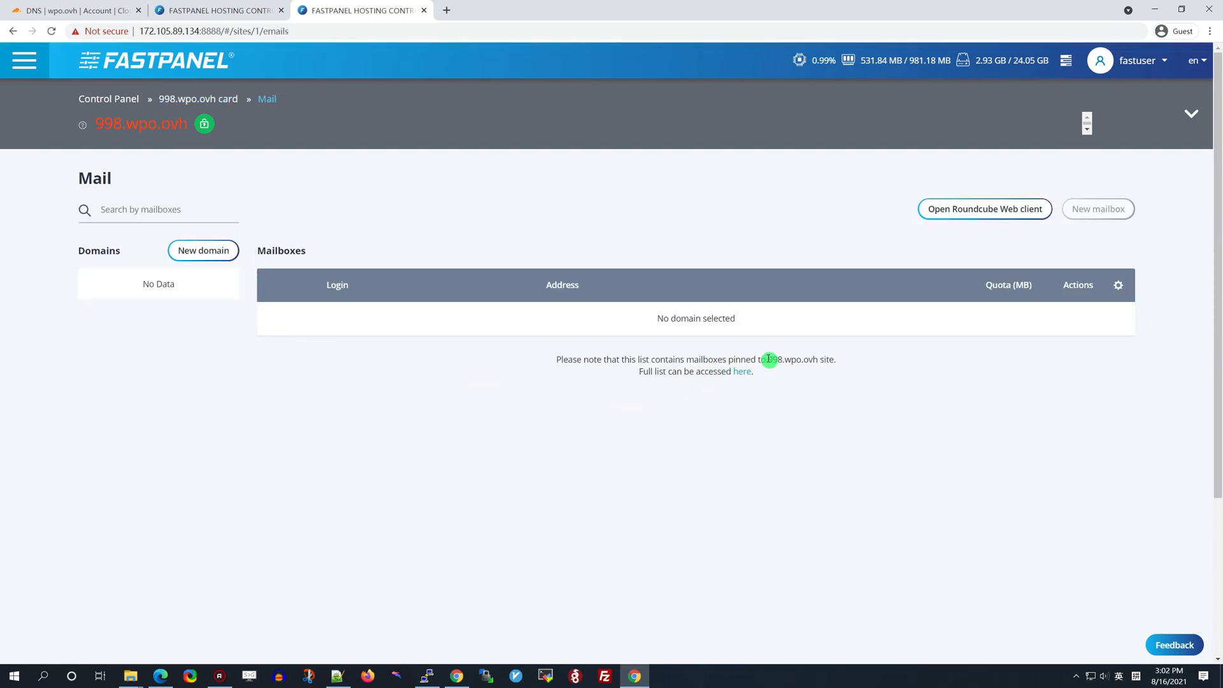
left_click_drag(768, 360, 815, 358)
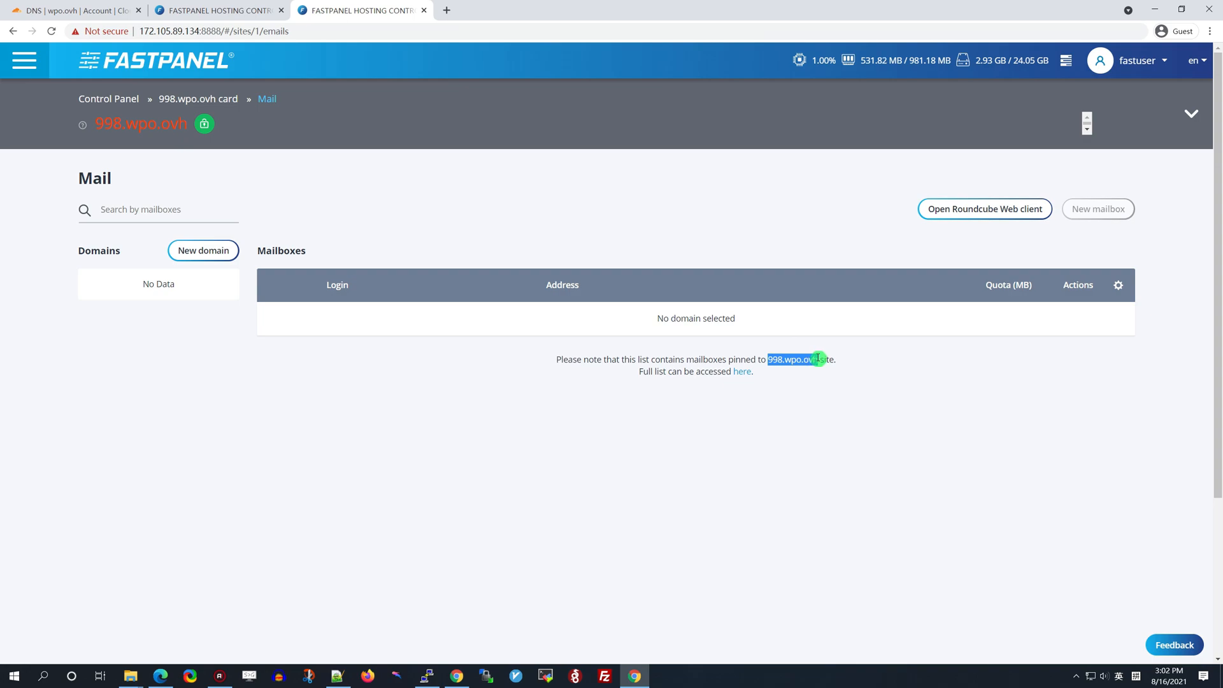
right_click(812, 360)
left_click(822, 364)
left_click(209, 250)
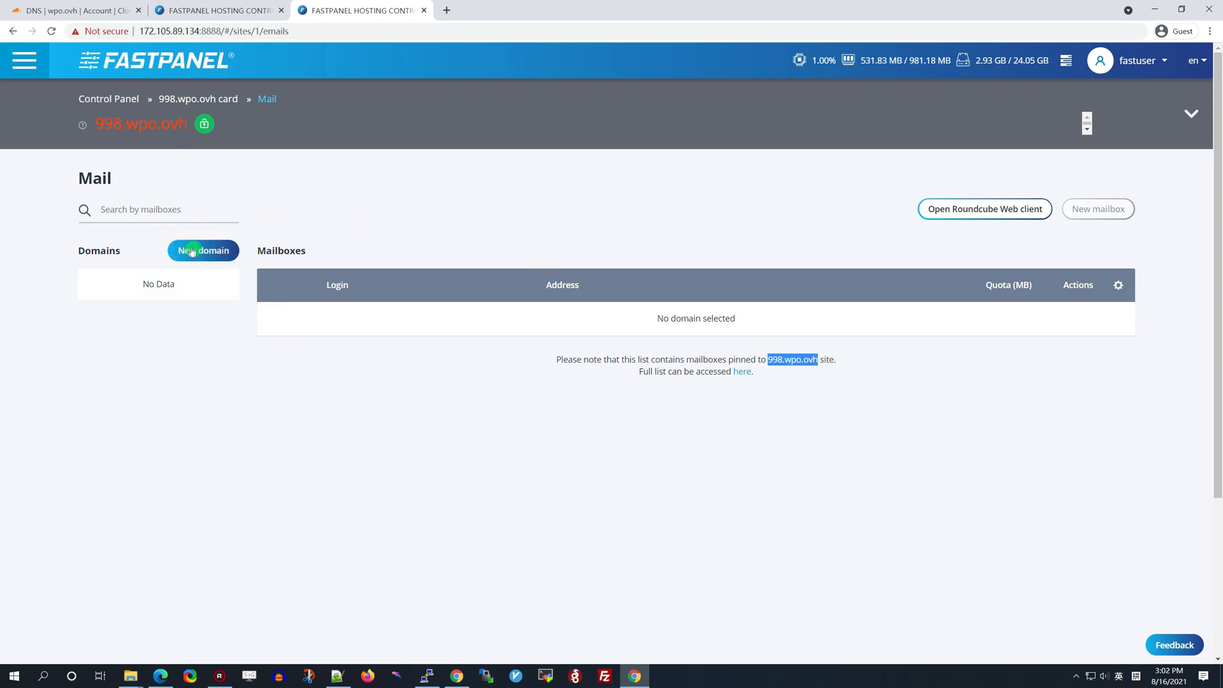
left_click(528, 317)
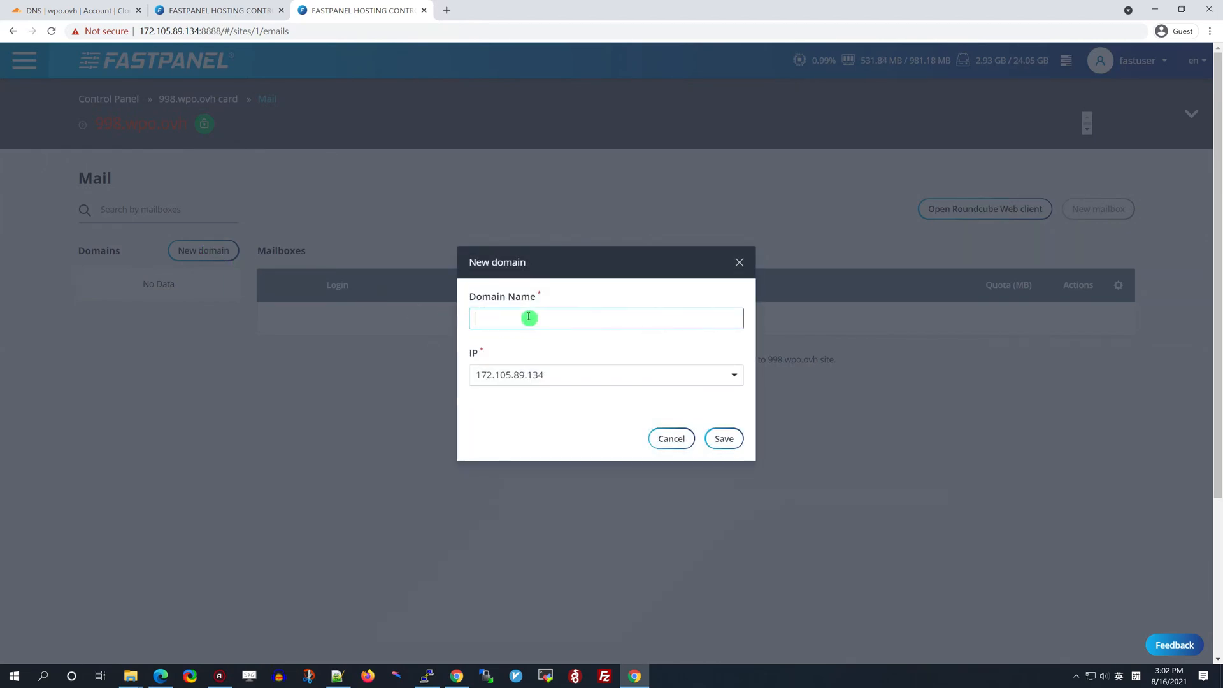
key("ctrl+v")
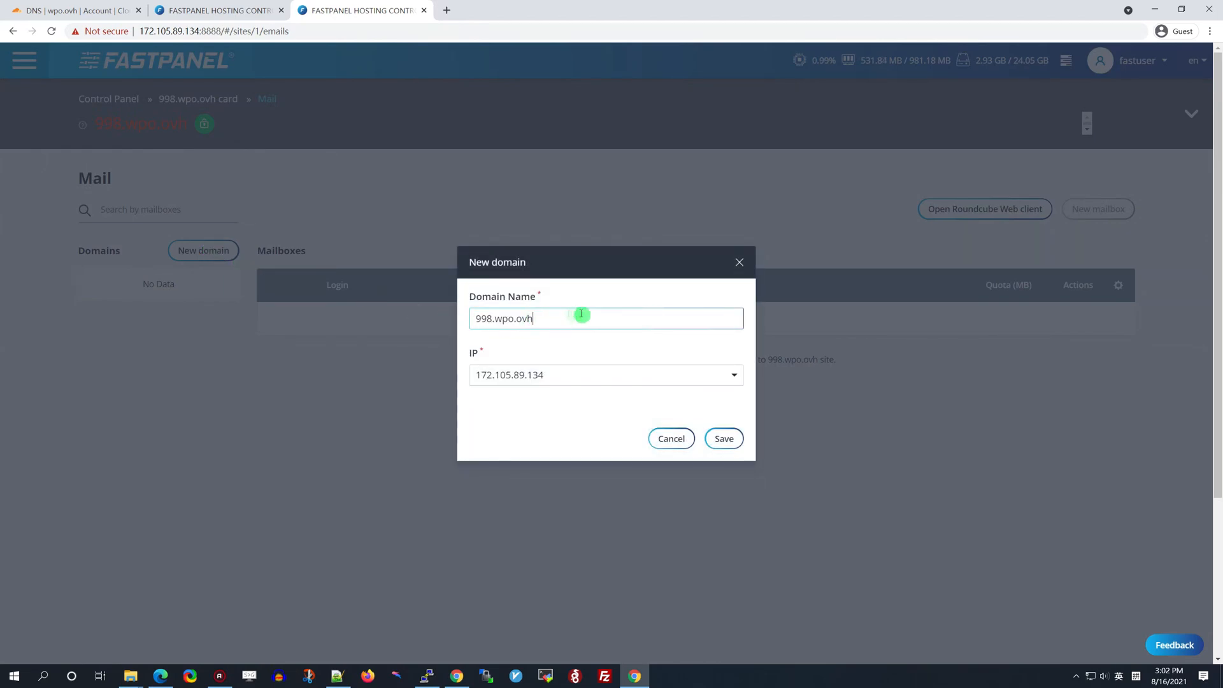
left_click(723, 439)
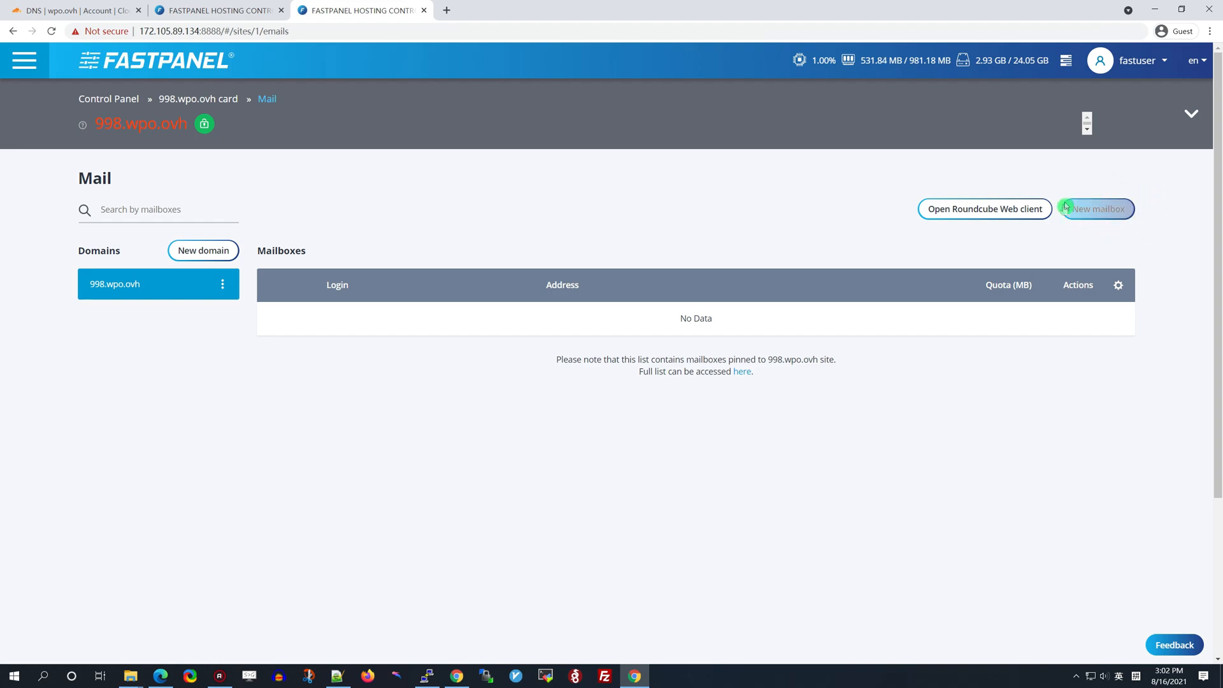
left_click(1100, 210)
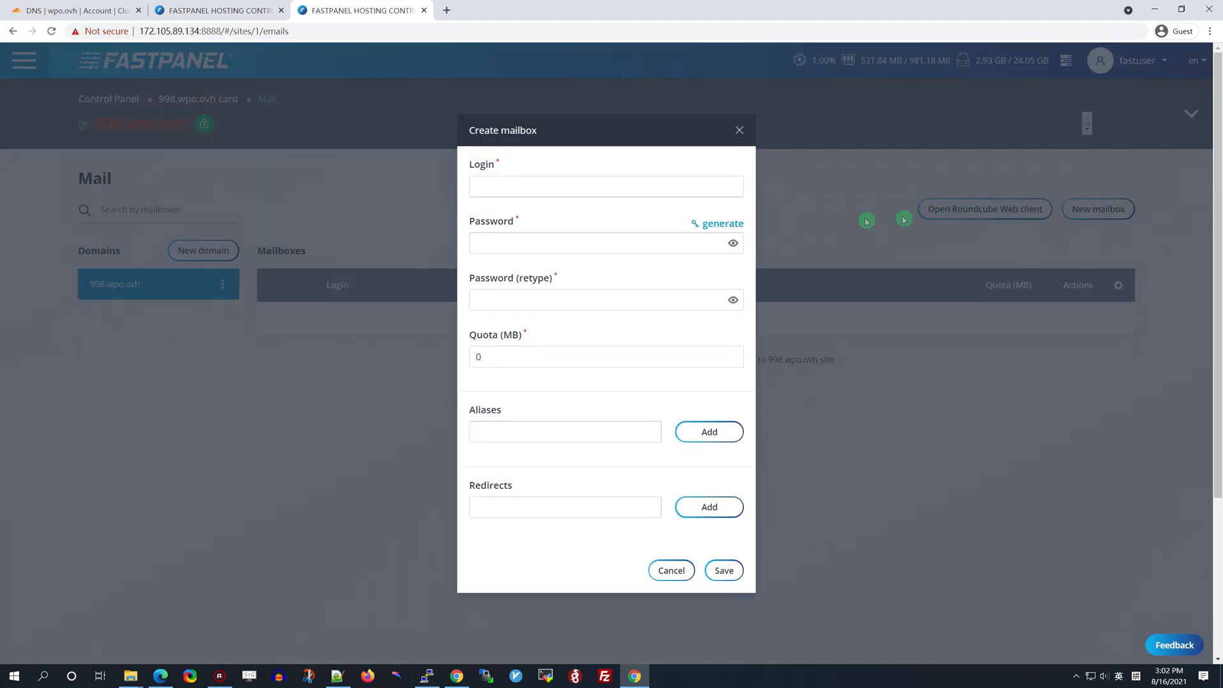
left_click(547, 184)
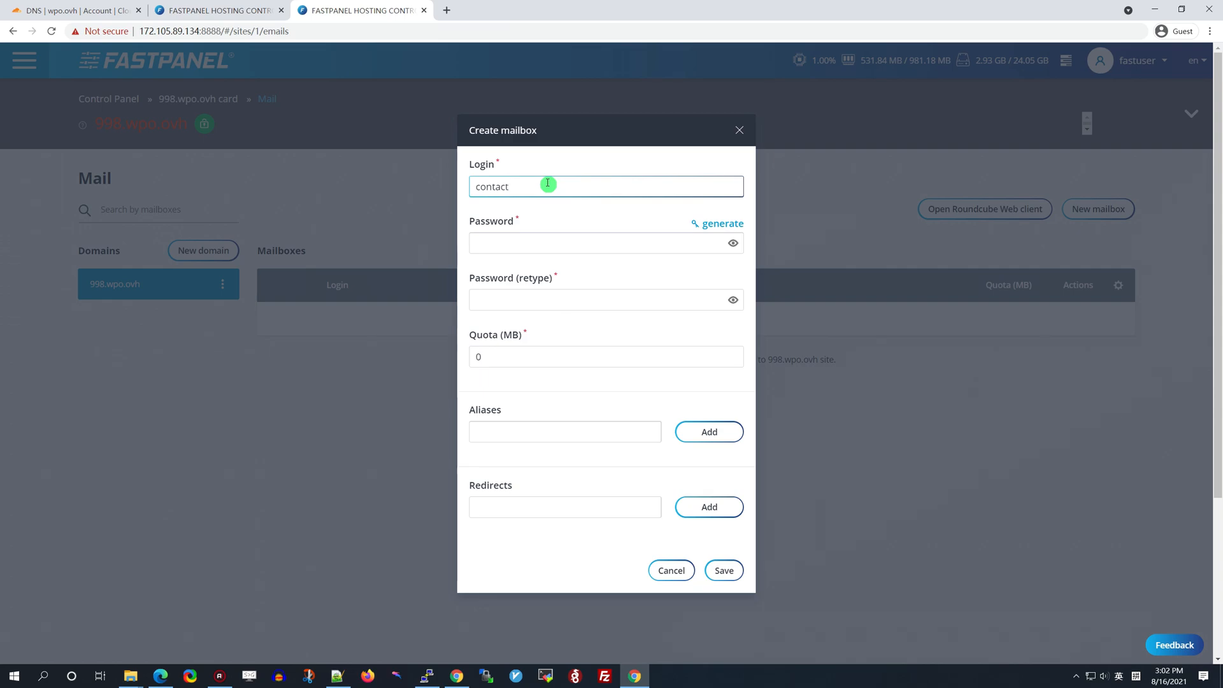
left_click(537, 243)
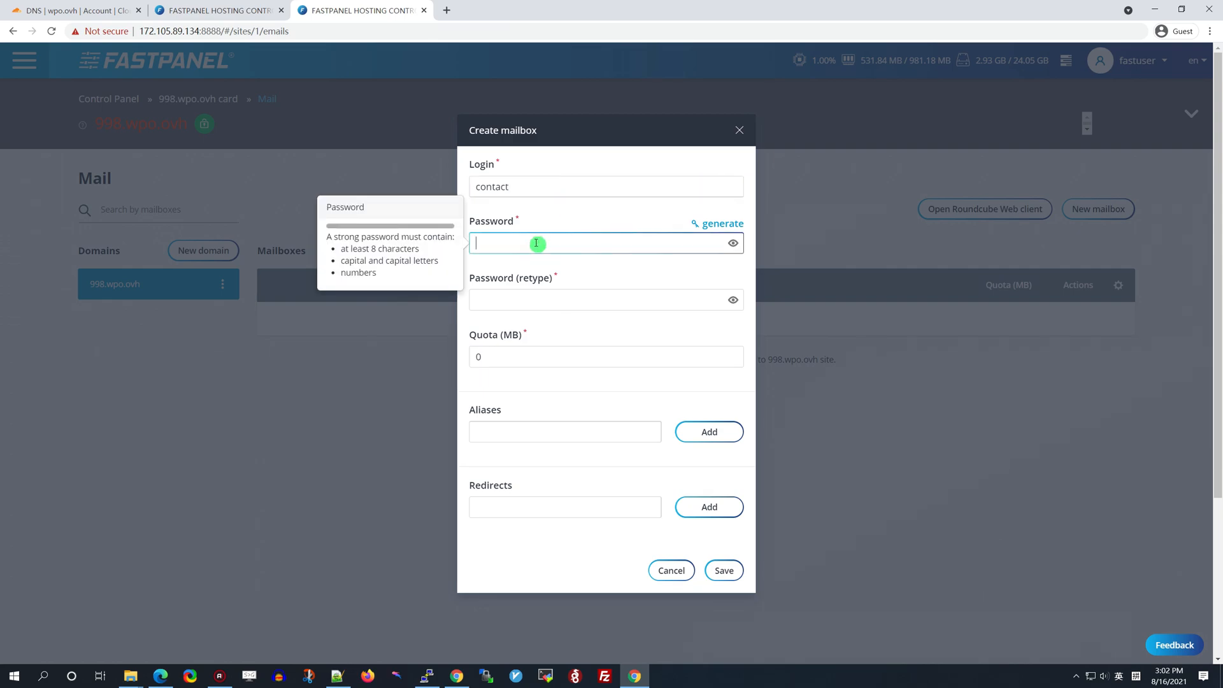
type("a")
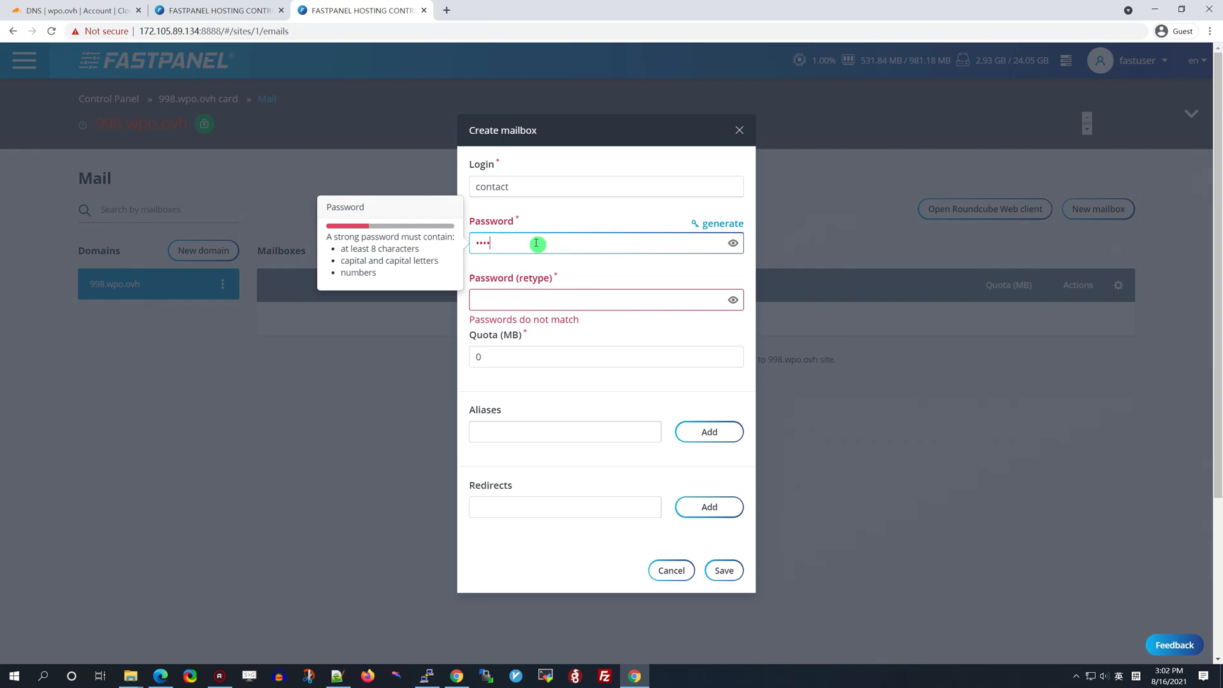
type("ab")
type("1")
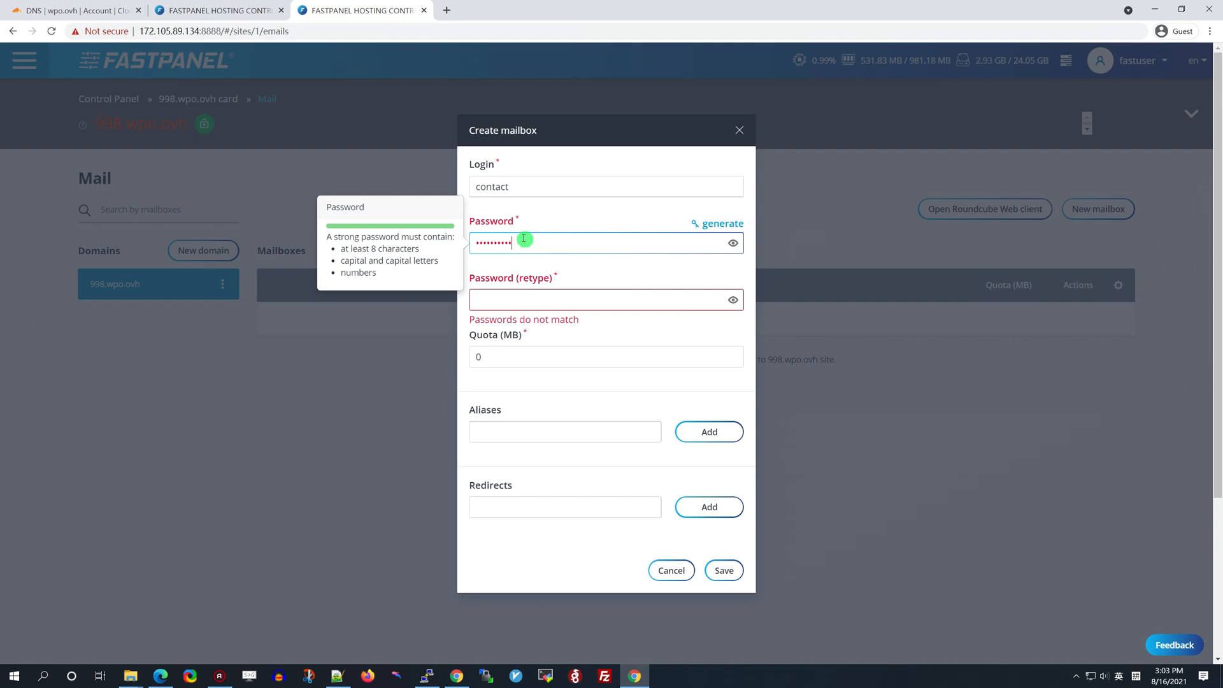
left_click(526, 300)
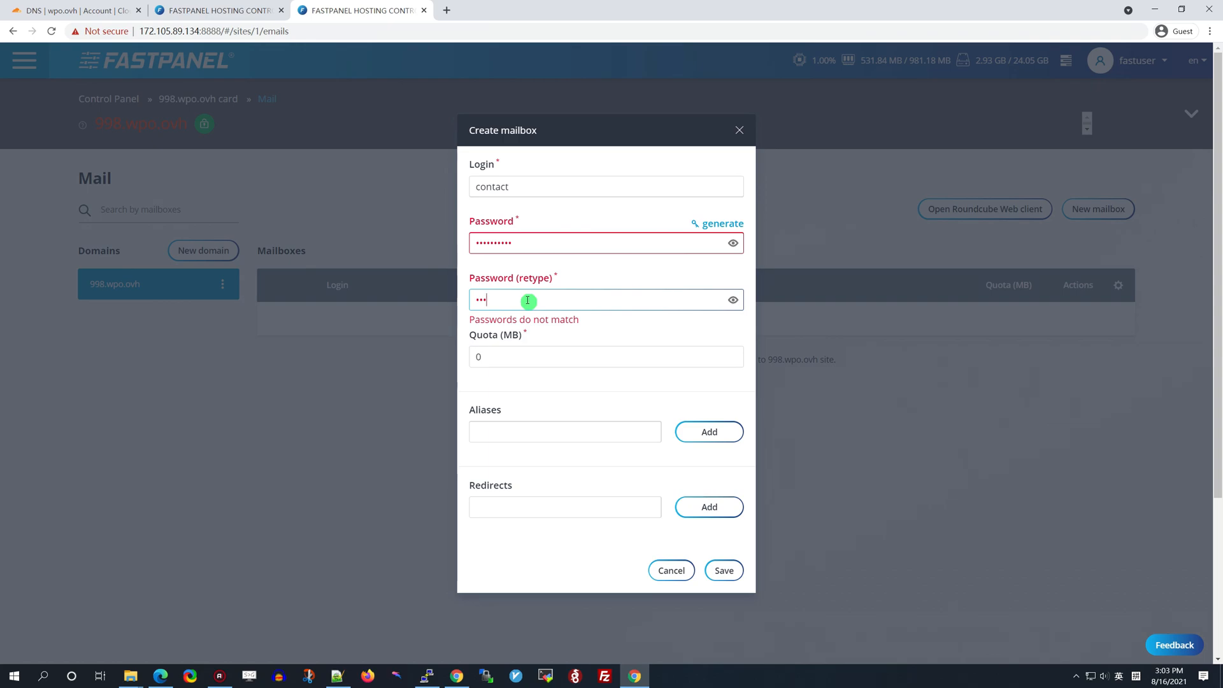
type("••••••••••")
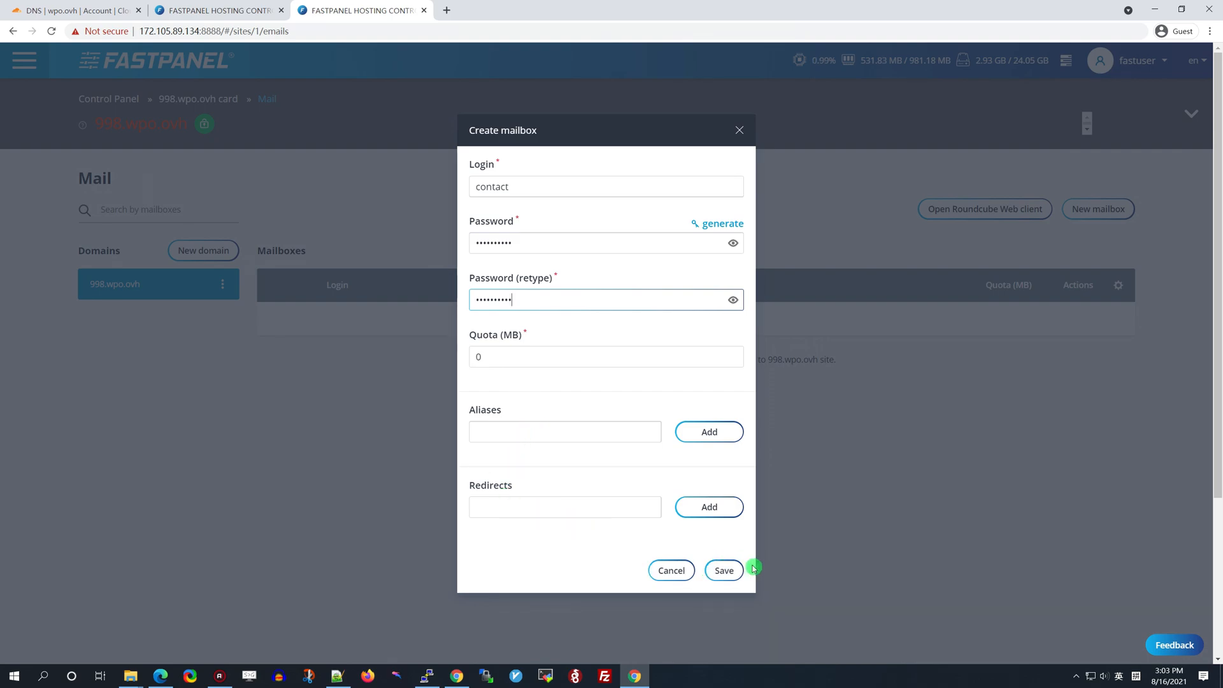
left_click(724, 571)
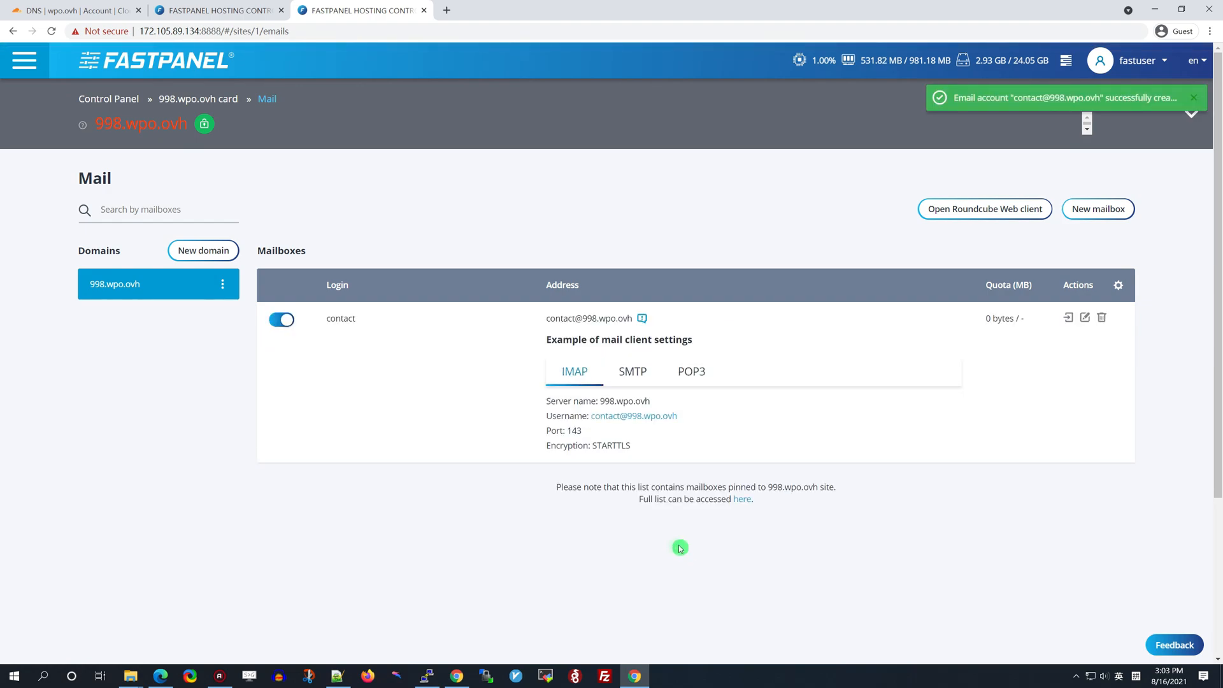
Review the mailbox's SMTP, POP3 and IMAP connection settings
left_click(633, 367)
left_click(690, 372)
left_click(574, 372)
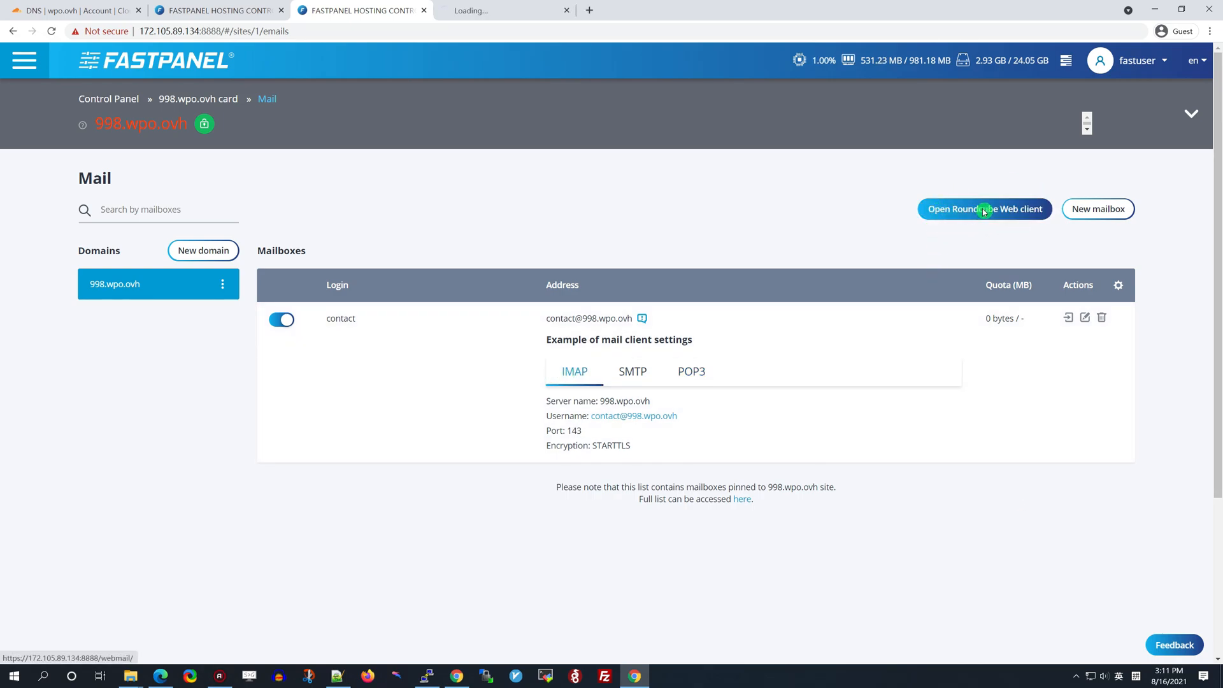
left_click_drag(549, 319, 626, 318)
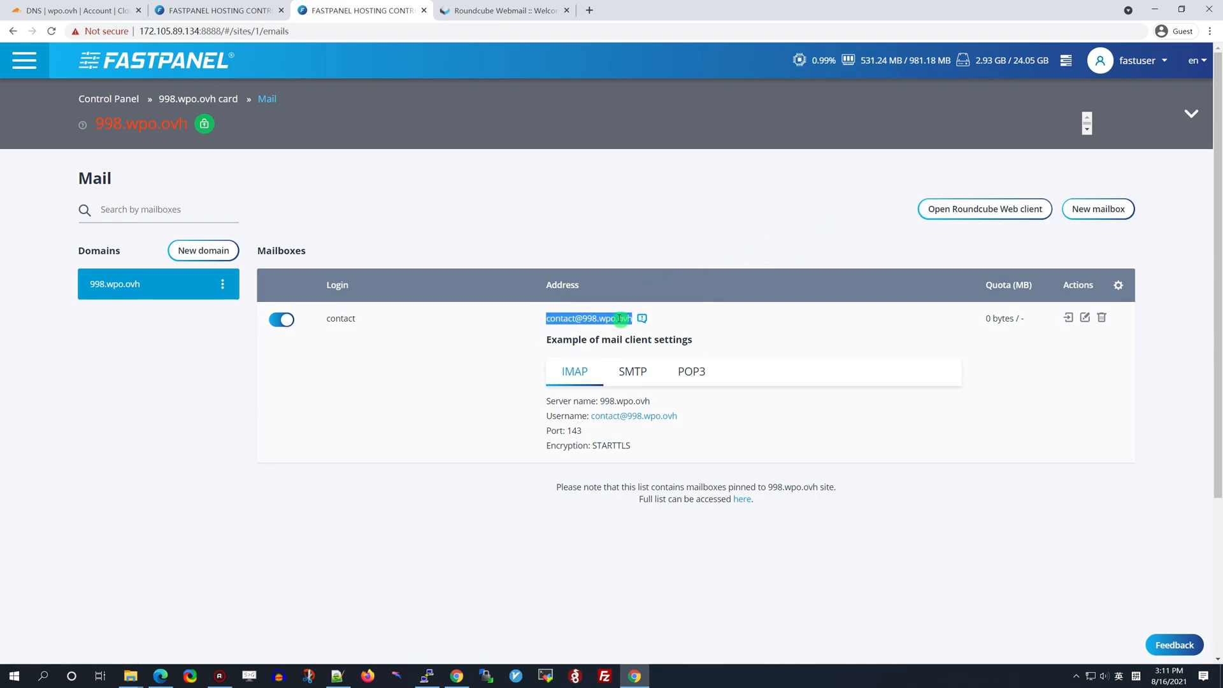
right_click(633, 317)
left_click(632, 328)
left_click(472, 11)
left_click(612, 242)
key("ctrl+v")
left_click(628, 272)
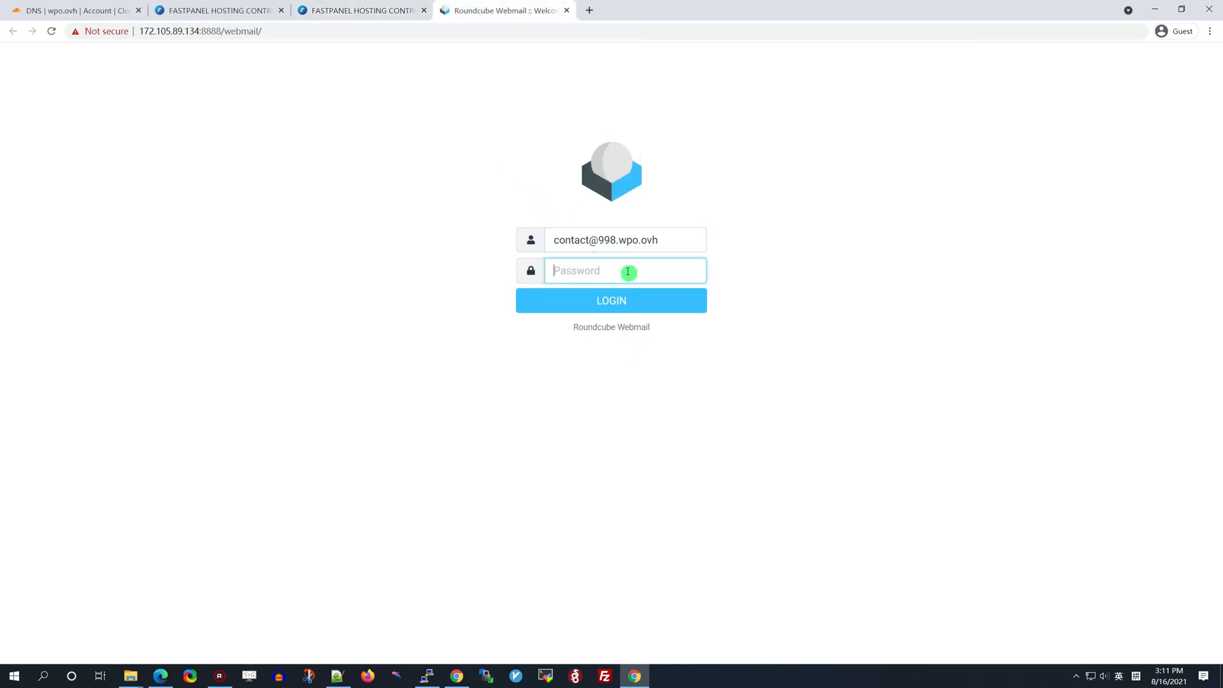
type("•")
left_click(613, 302)
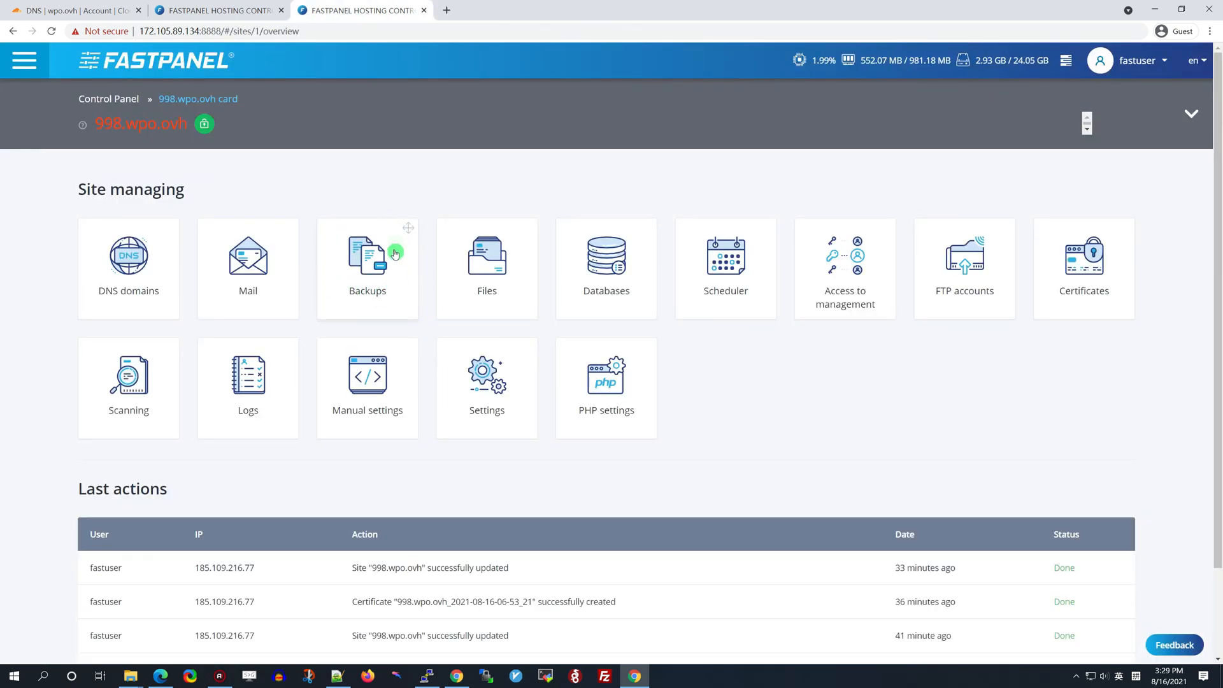
Create the local backup account backup-wpo storing to /var/www/fastuser/data/backups
left_click(368, 258)
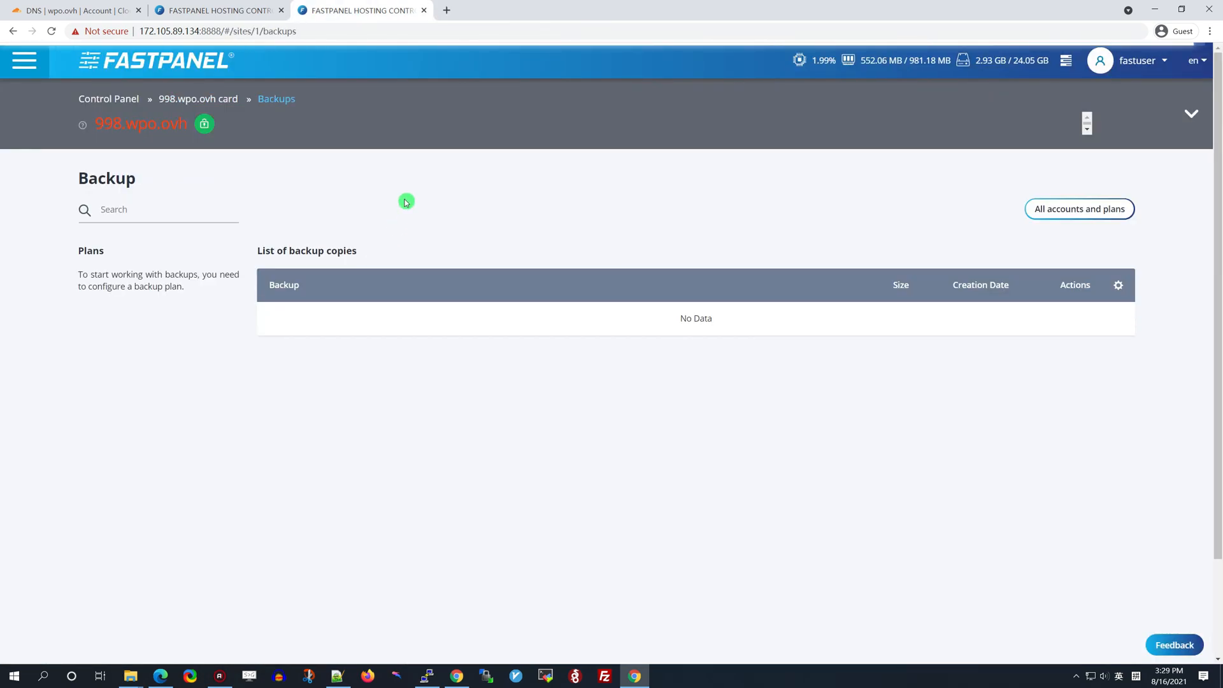
left_click(1083, 210)
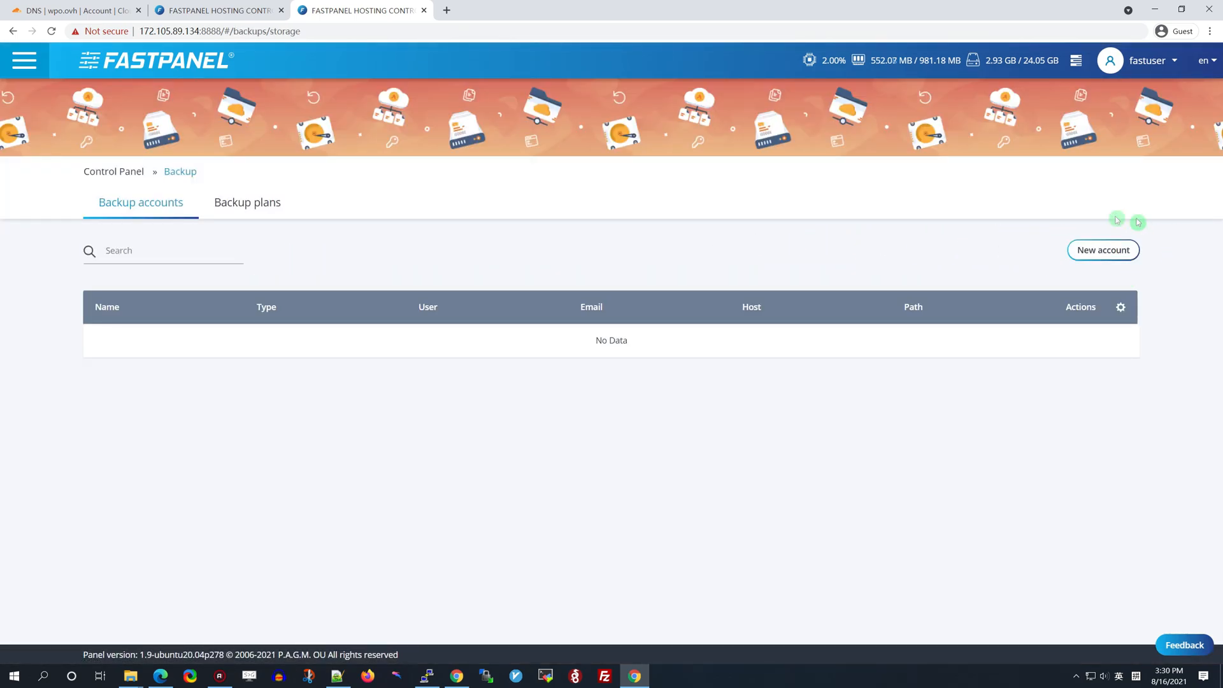
left_click(1103, 250)
left_click(571, 287)
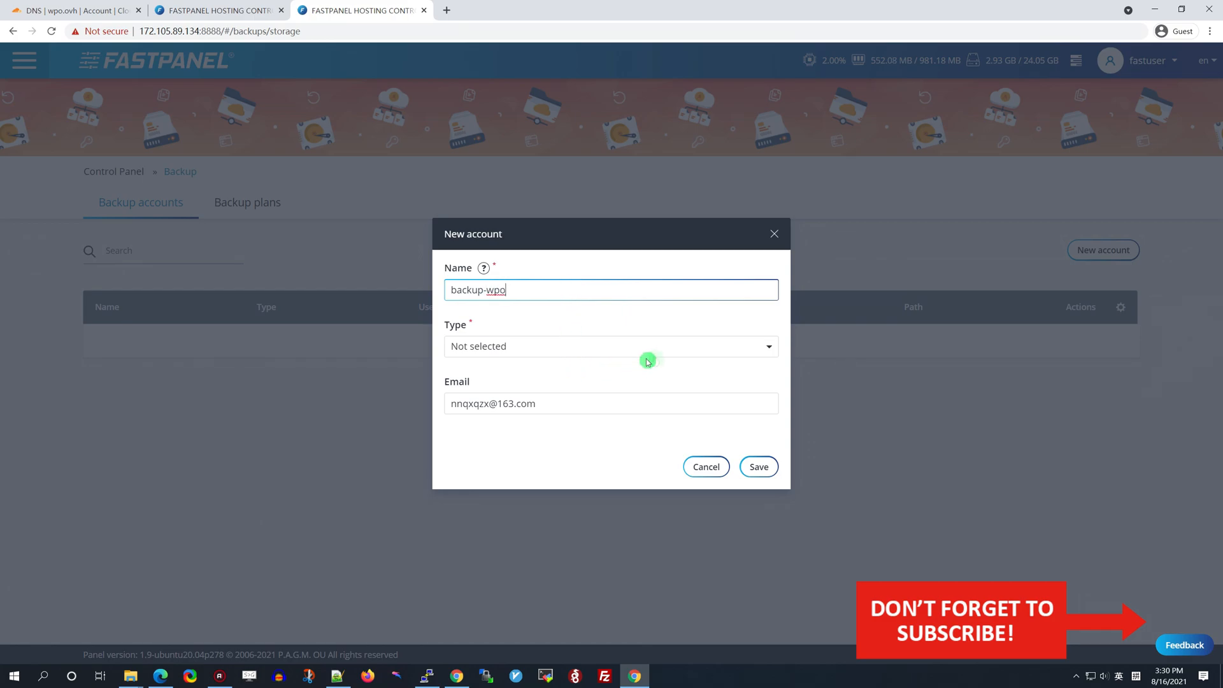
left_click(737, 348)
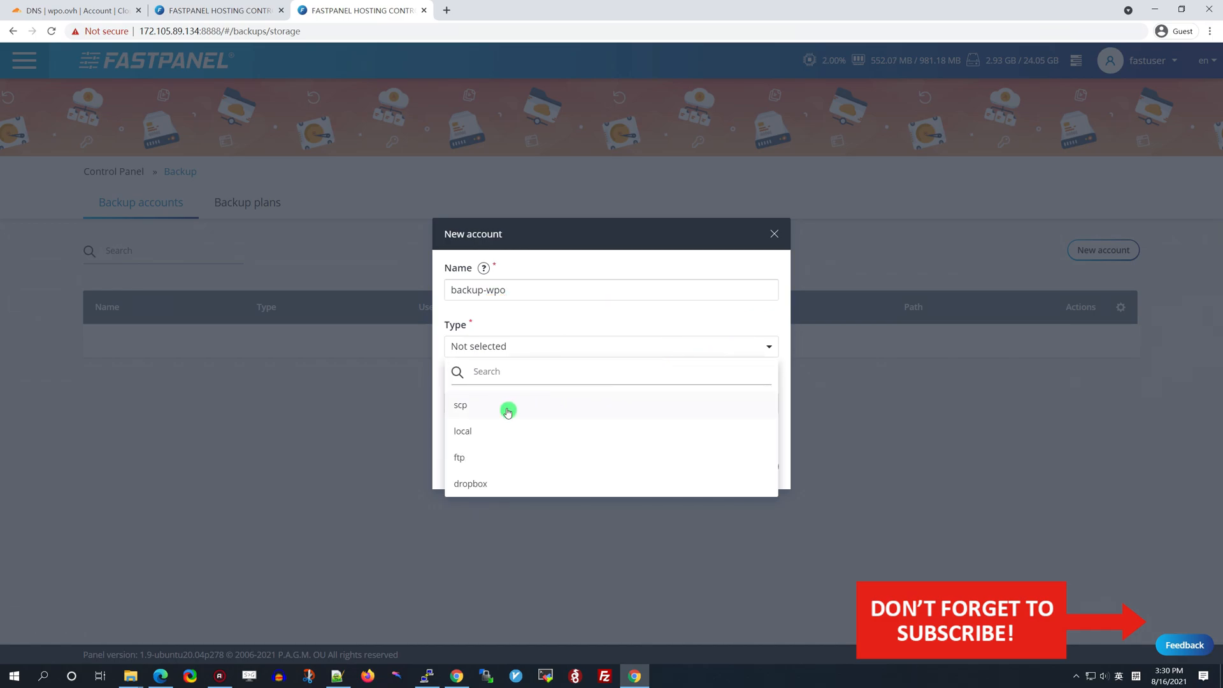
left_click(496, 433)
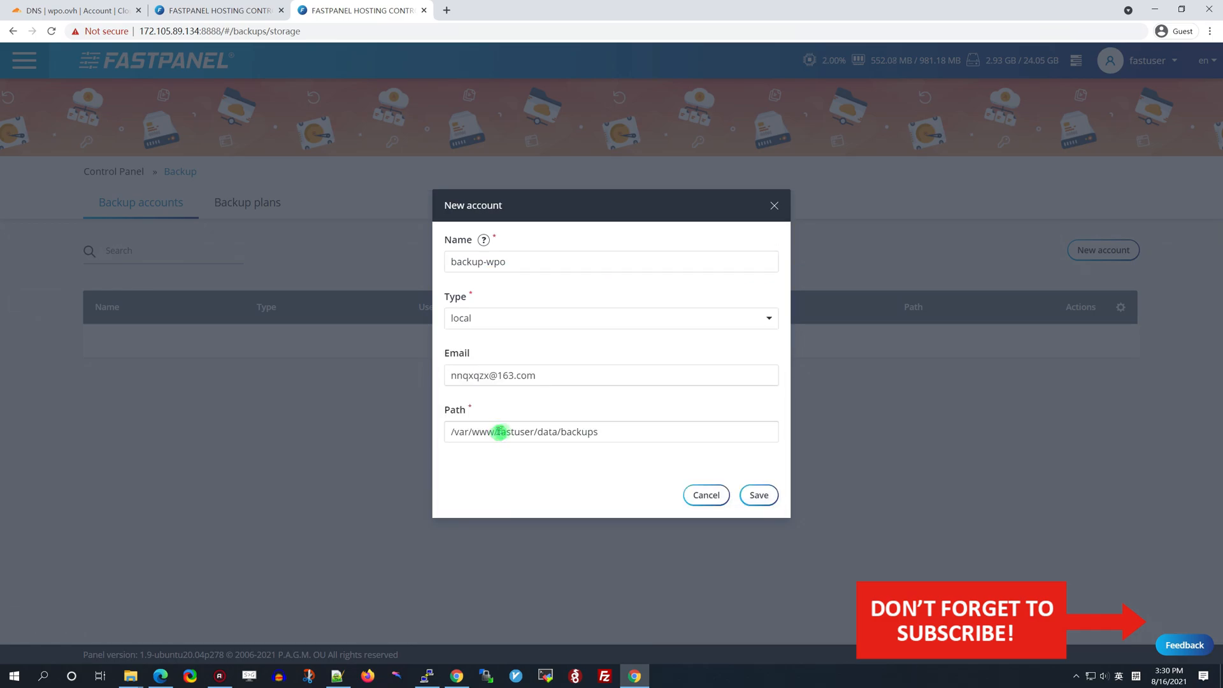
left_click(761, 497)
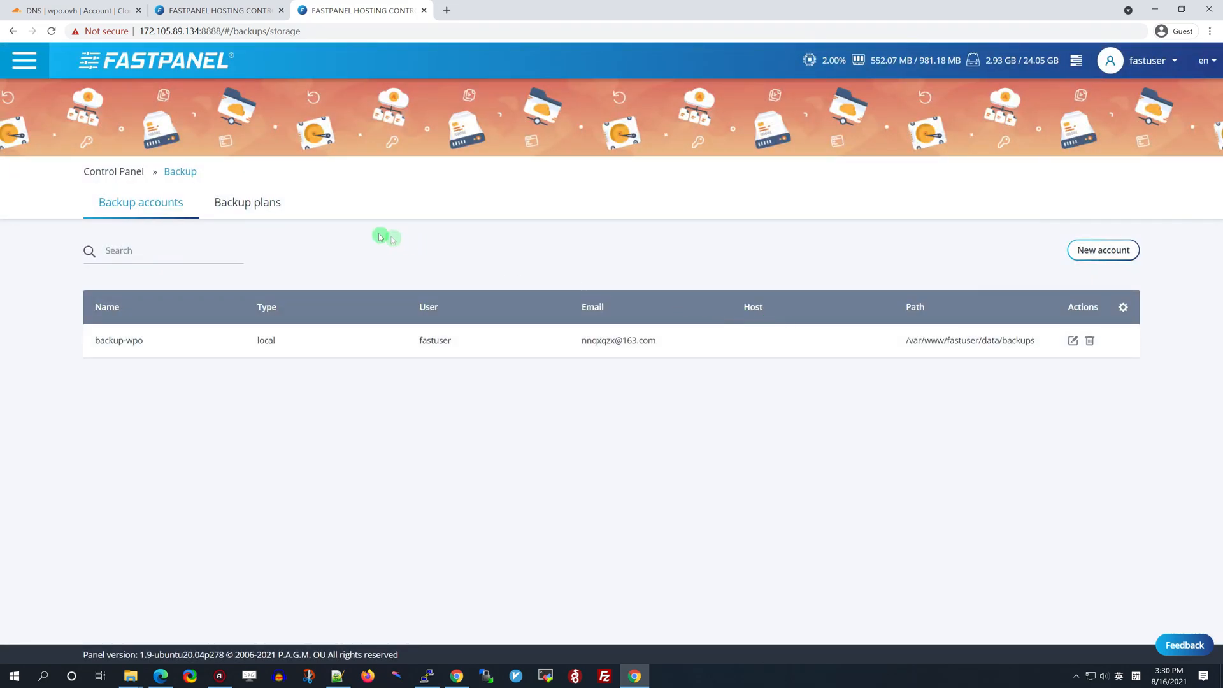
Start a new backup plan on account backup-wpo keeping 2 copies, run weekly
left_click(253, 208)
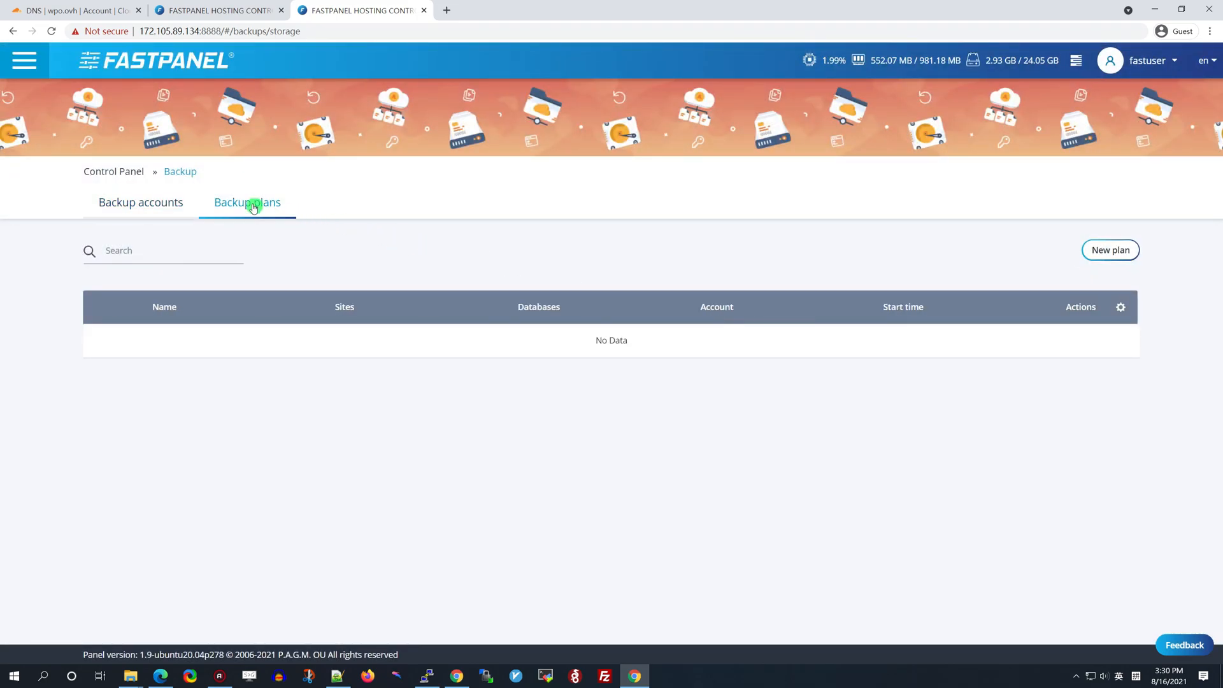
left_click(1113, 252)
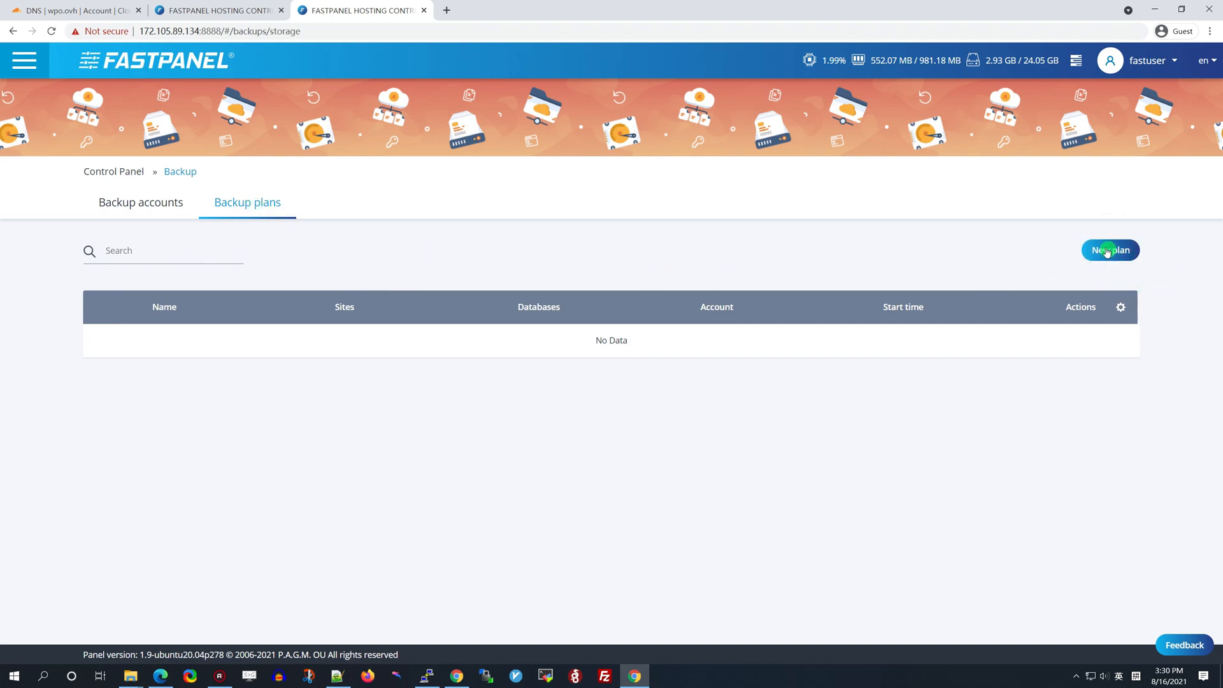
left_click(616, 201)
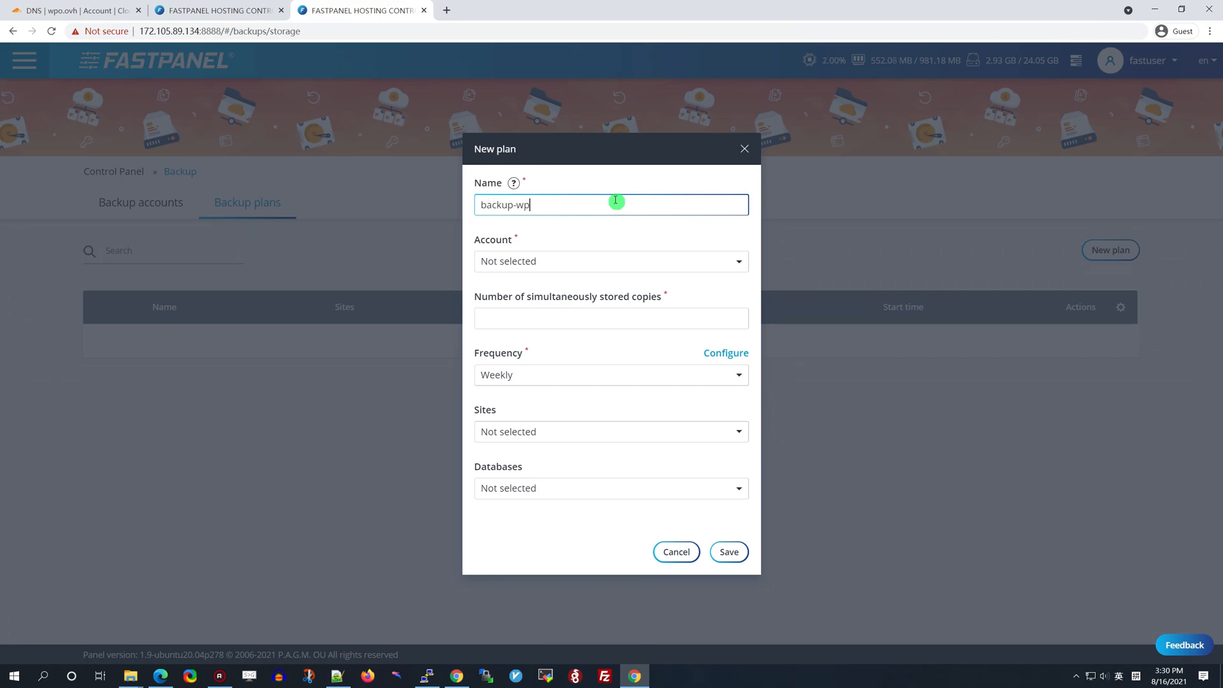
left_click(740, 261)
left_click(551, 324)
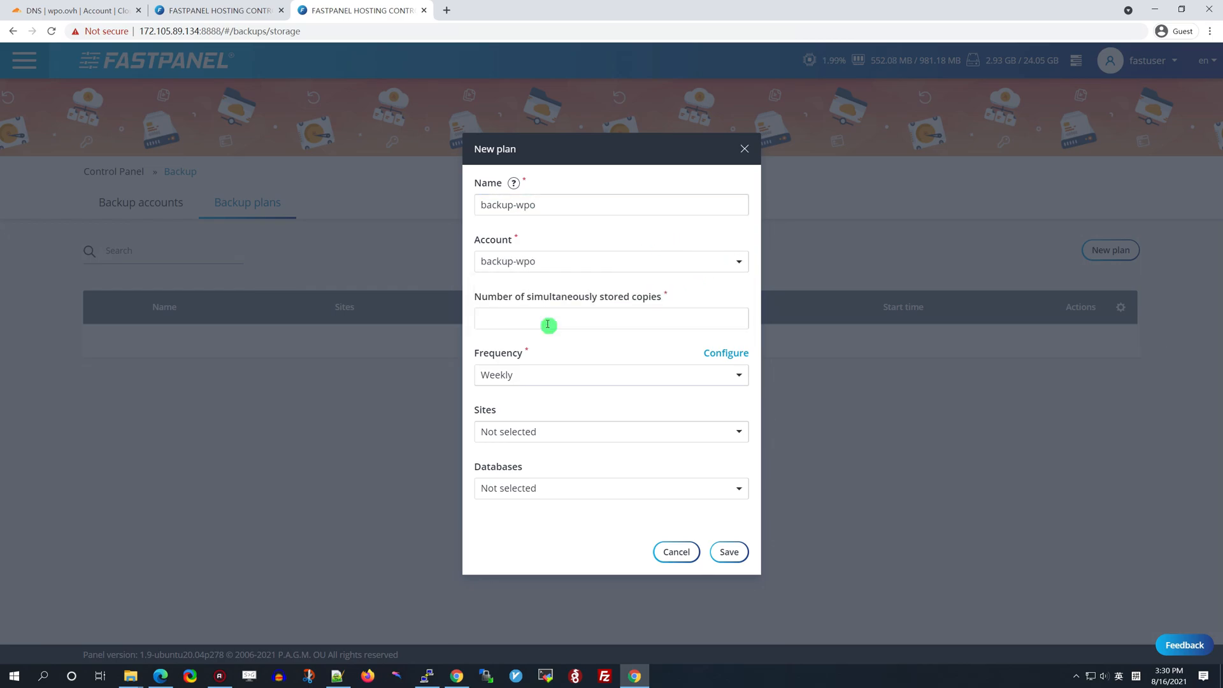
left_click(612, 317)
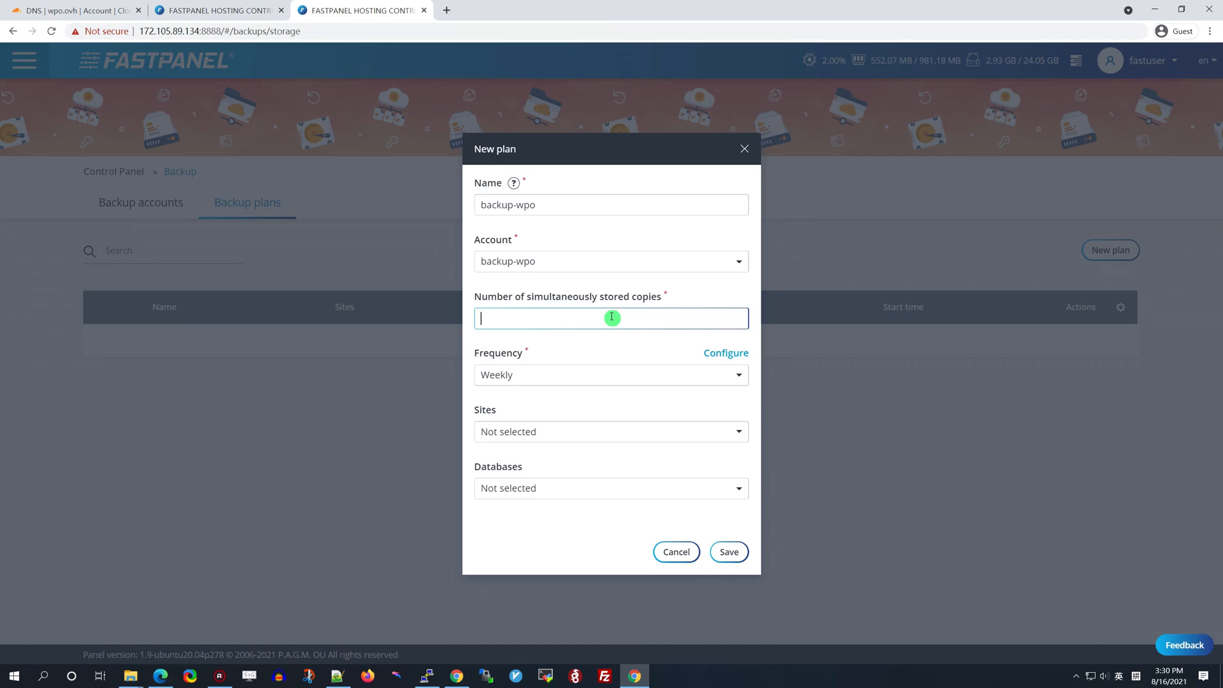
left_click(737, 374)
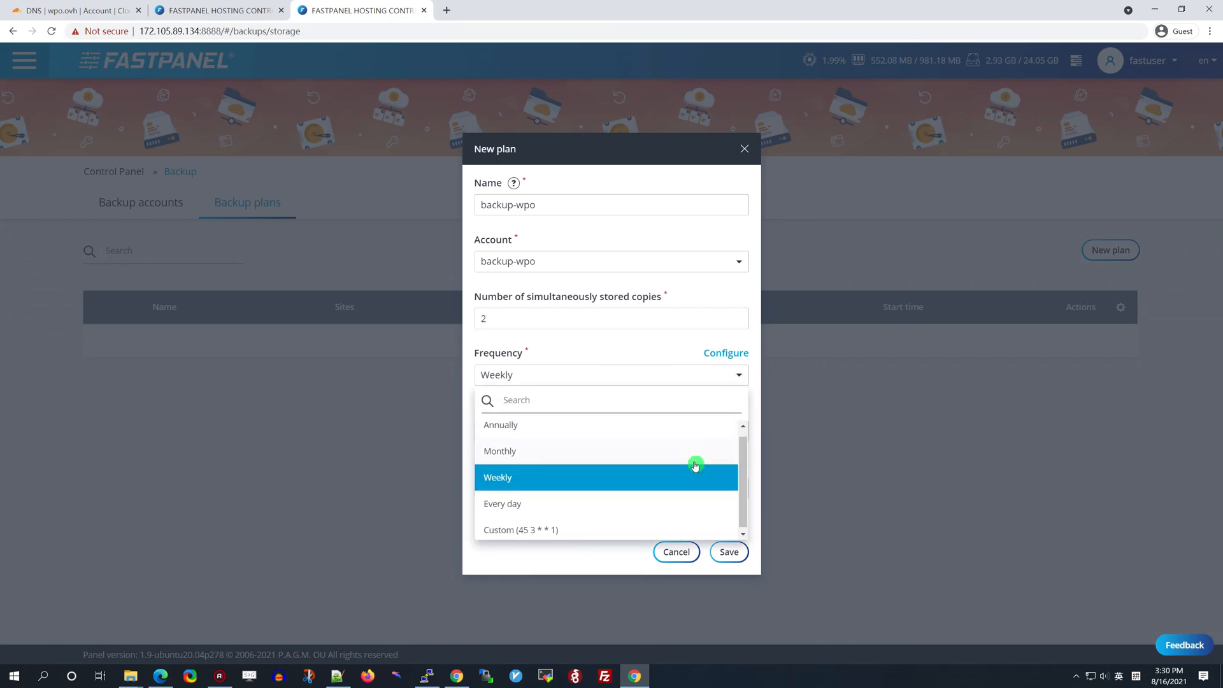
left_click(542, 486)
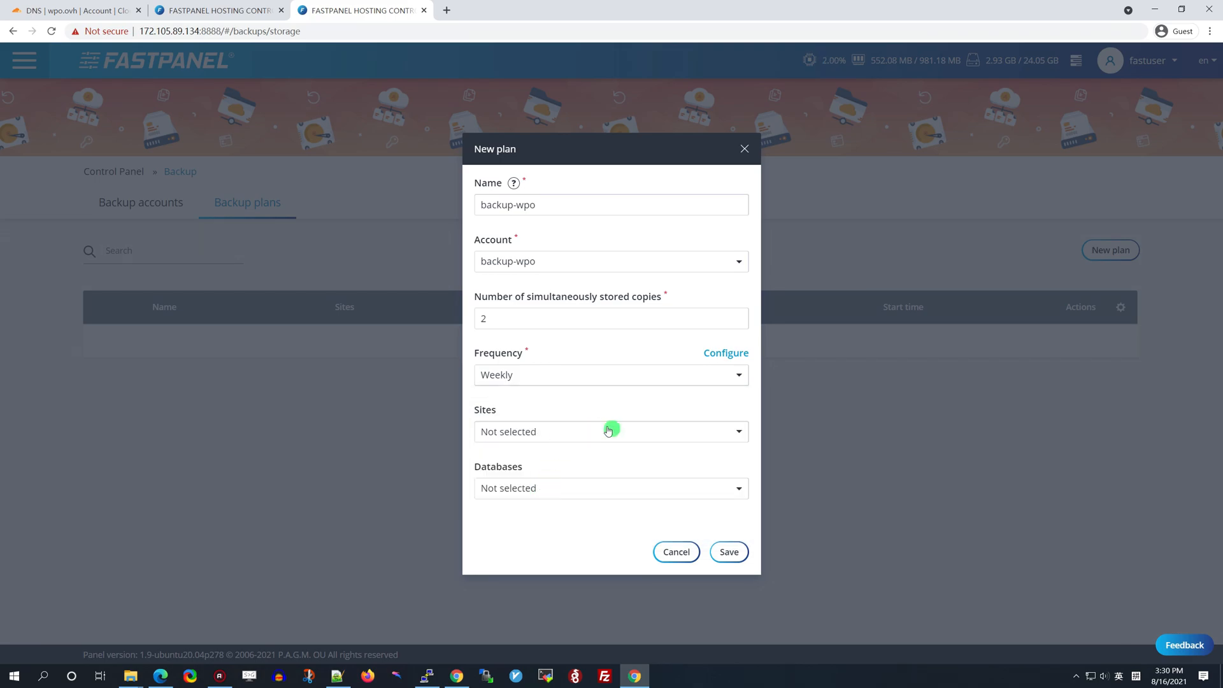
Include site 998.wpo.ovh and database 998_wpo_ovh_db in the plan and save it
left_click(717, 433)
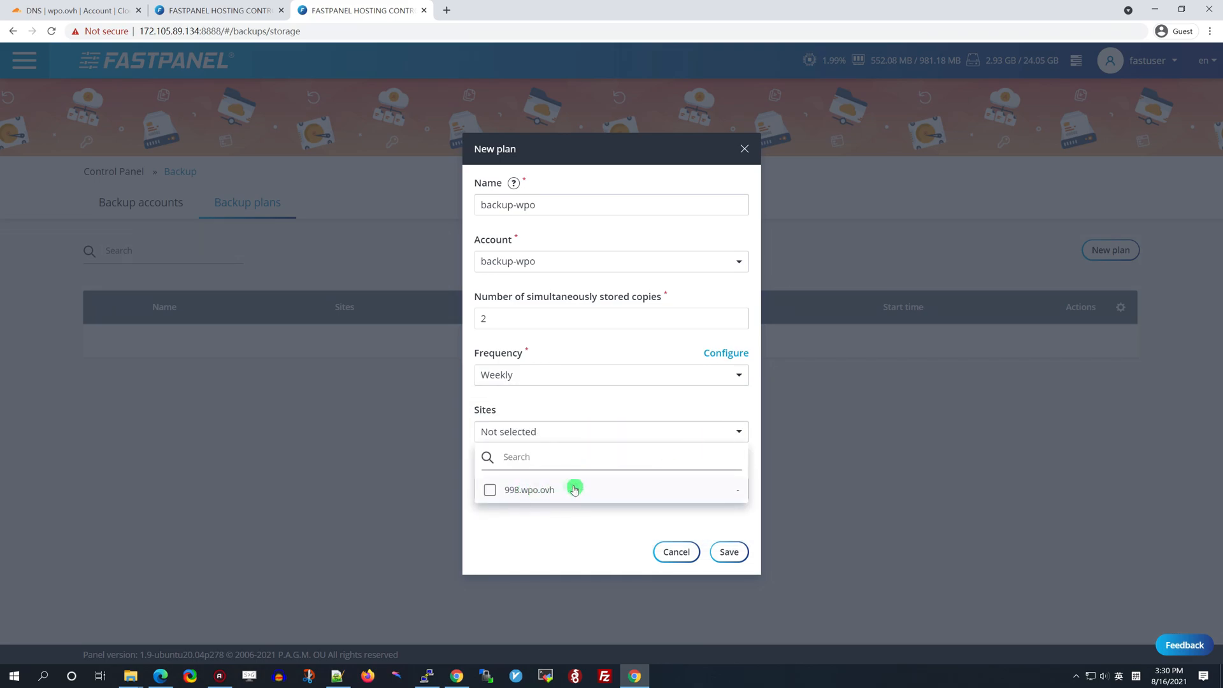
left_click(489, 493)
left_click(554, 541)
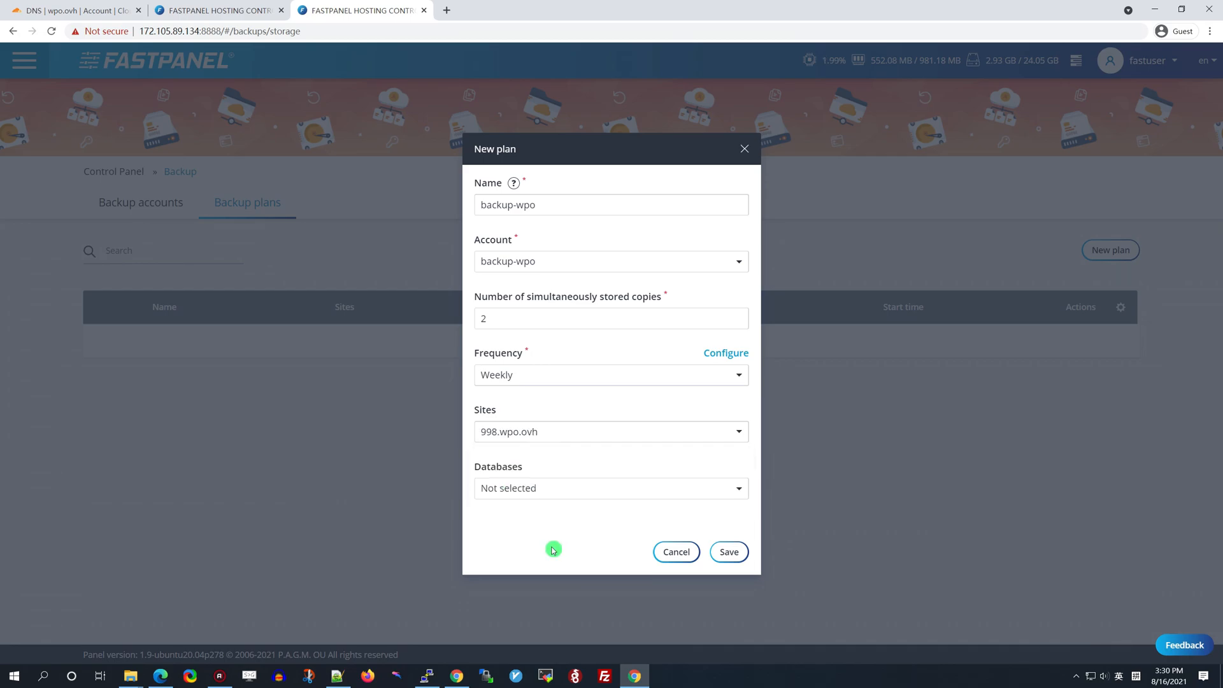
left_click(656, 499)
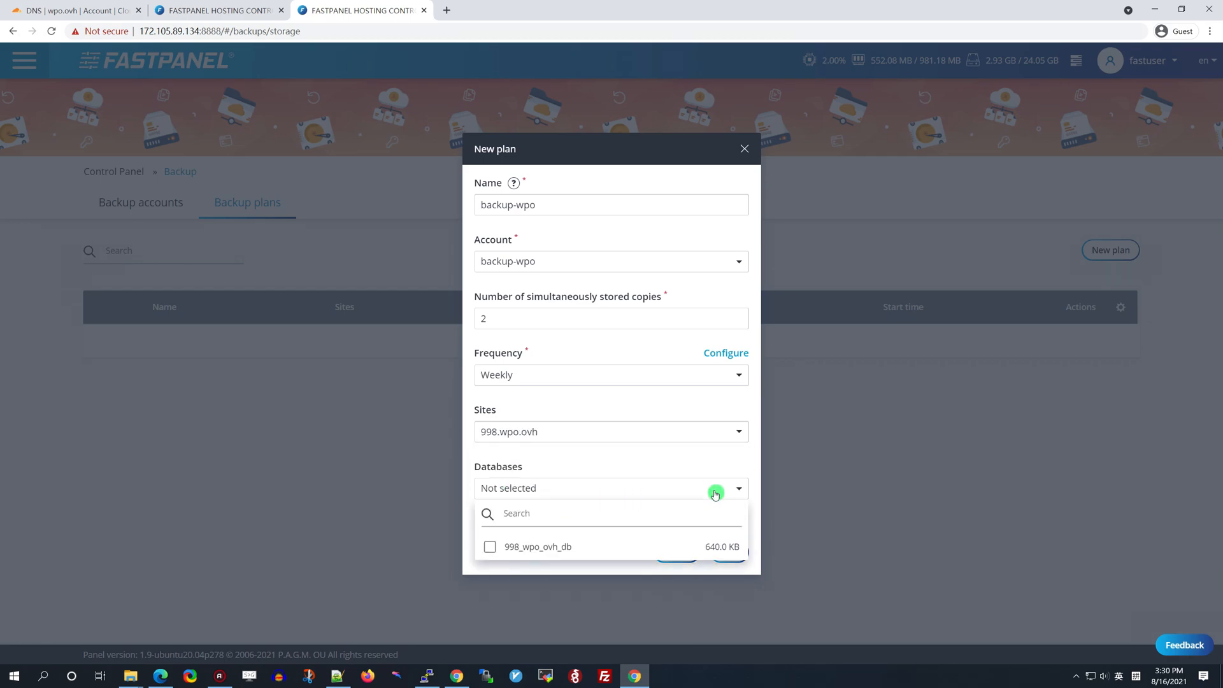
left_click(491, 546)
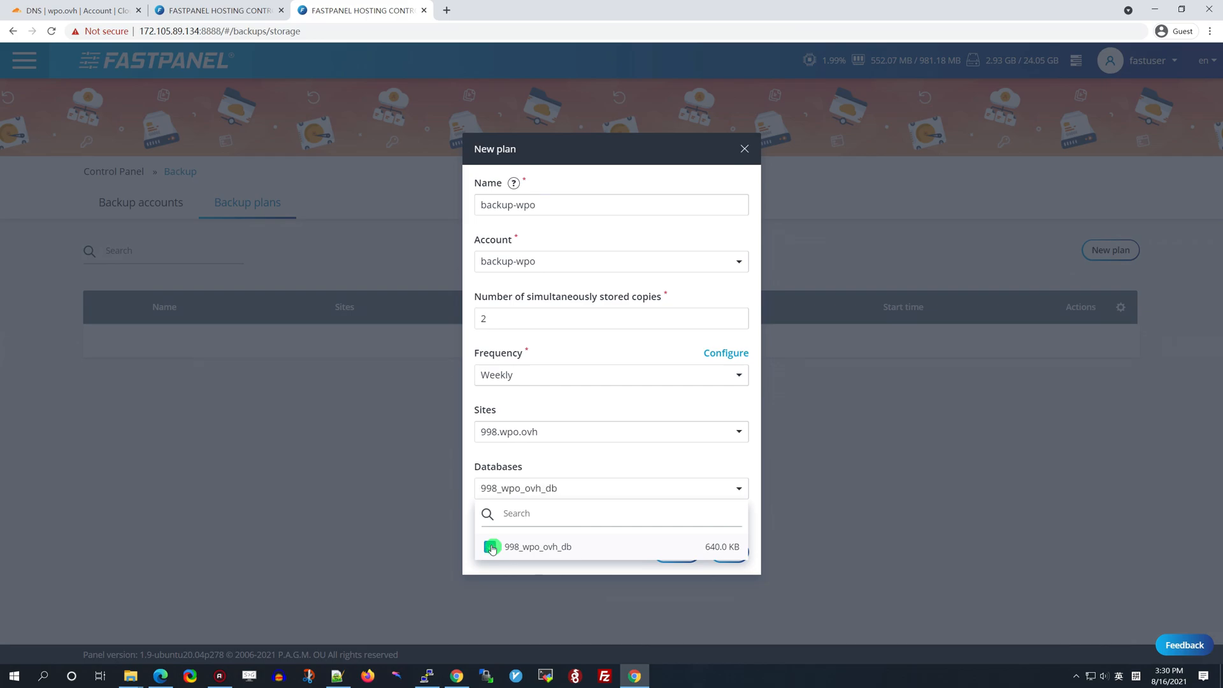
left_click(541, 569)
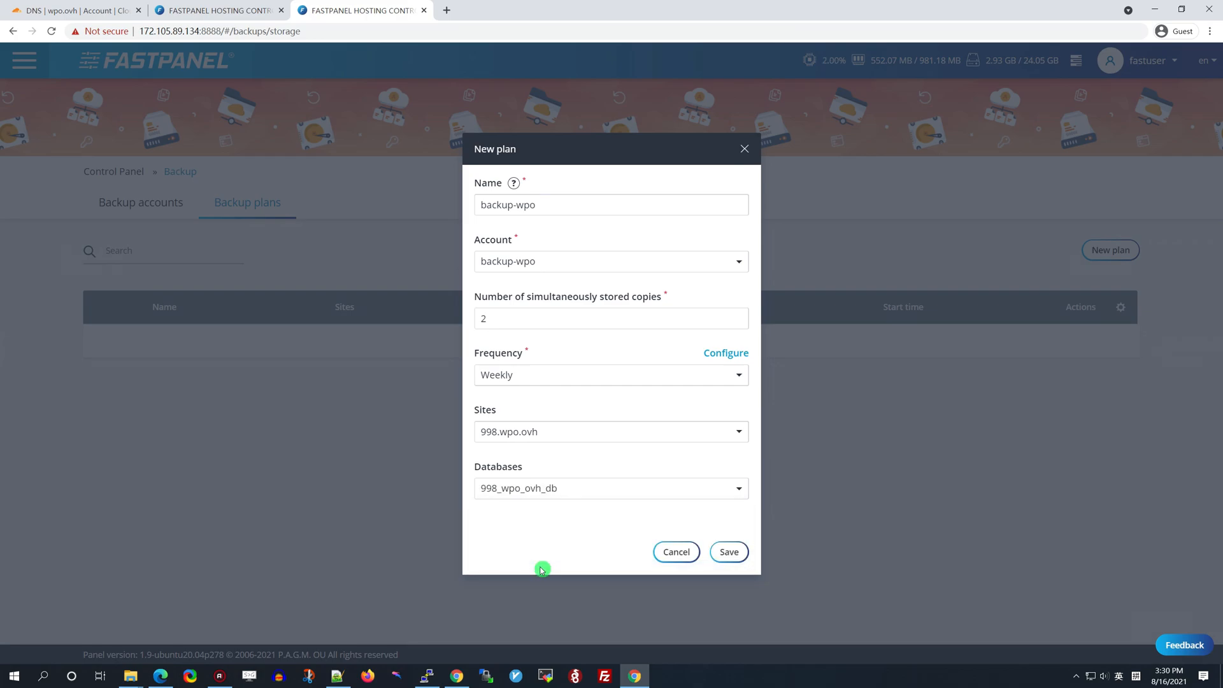
left_click(729, 552)
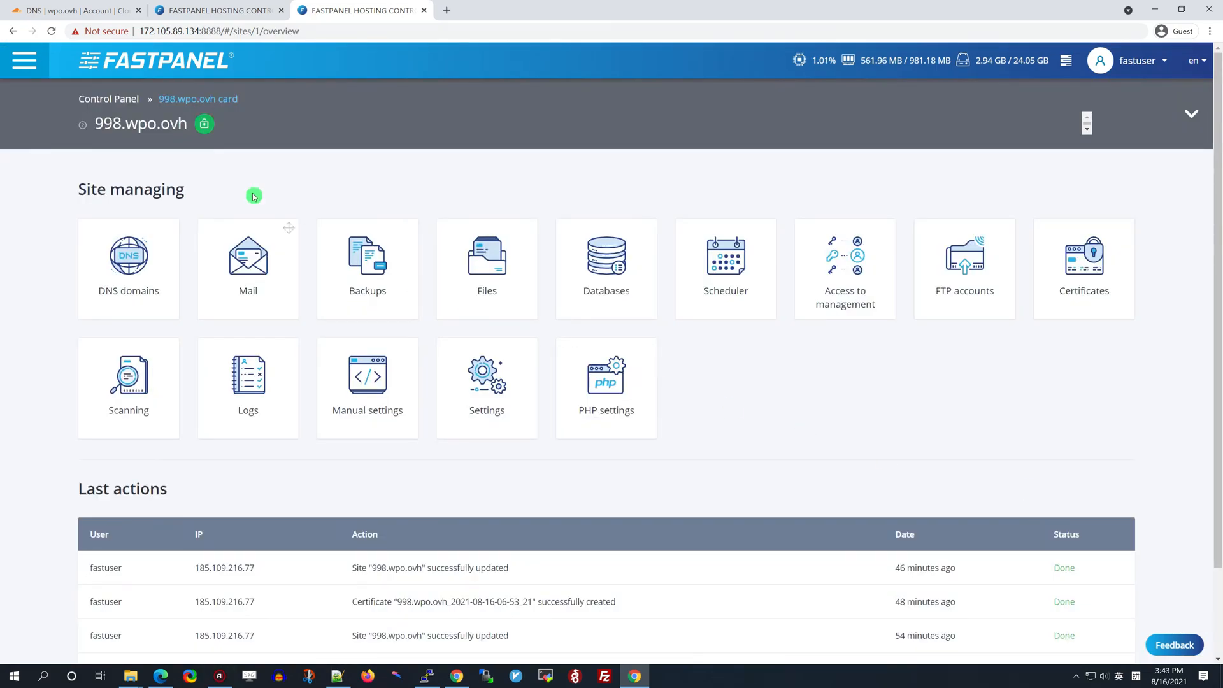
Install the php80 package from the server's Settings > Applications list
left_click(21, 60)
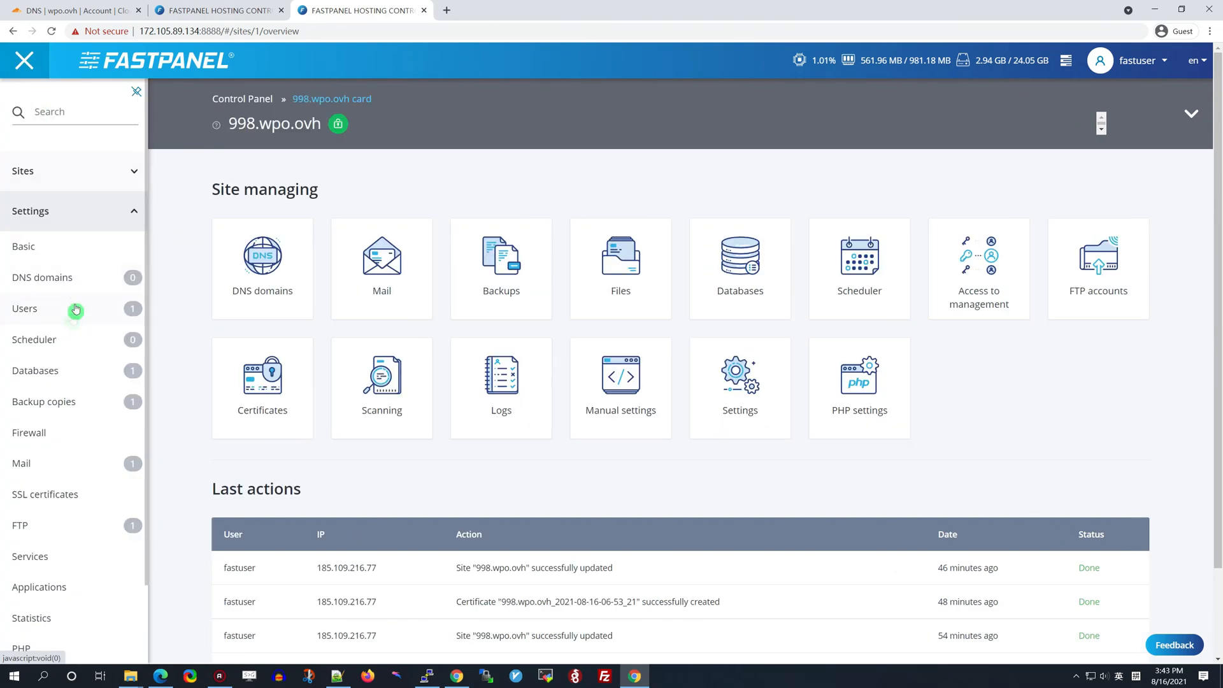
scroll(55, 408, "down", 1)
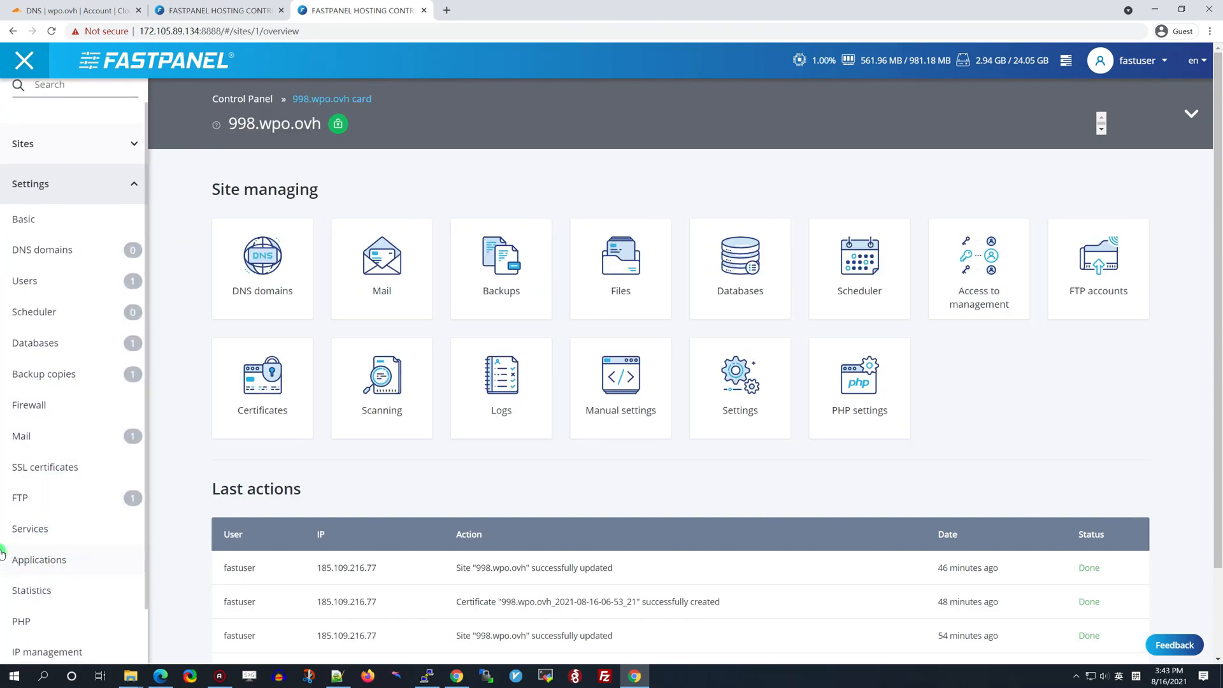
left_click(40, 563)
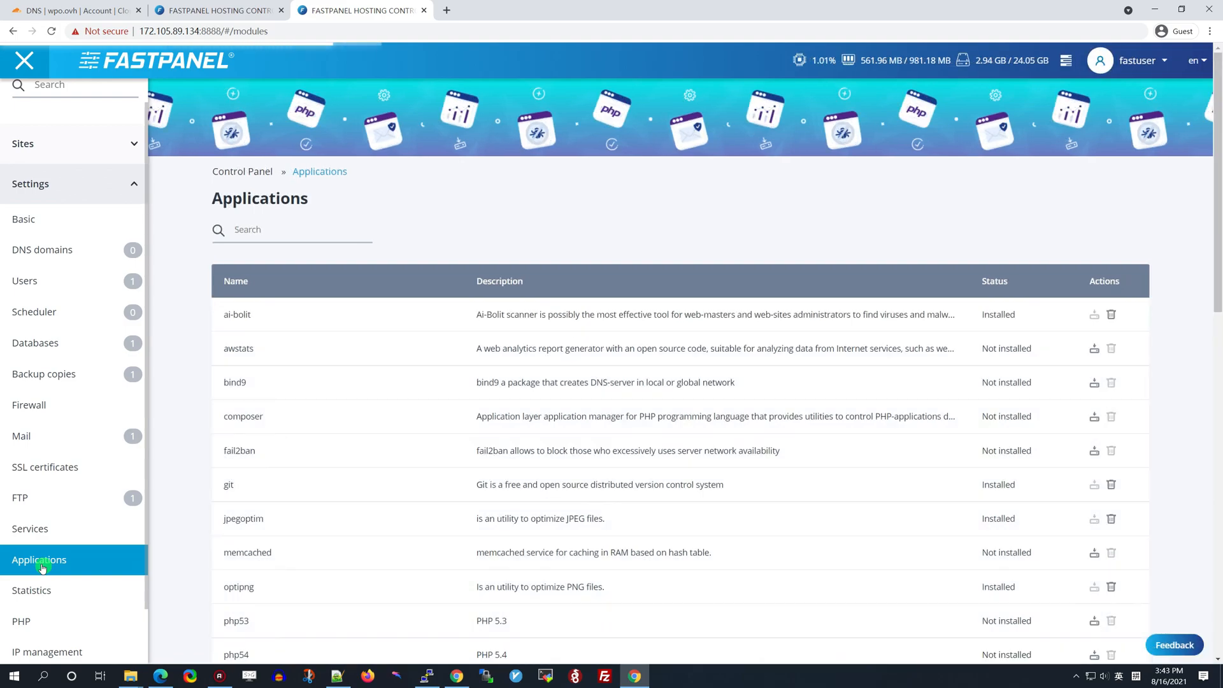
scroll(182, 469, "down", 6)
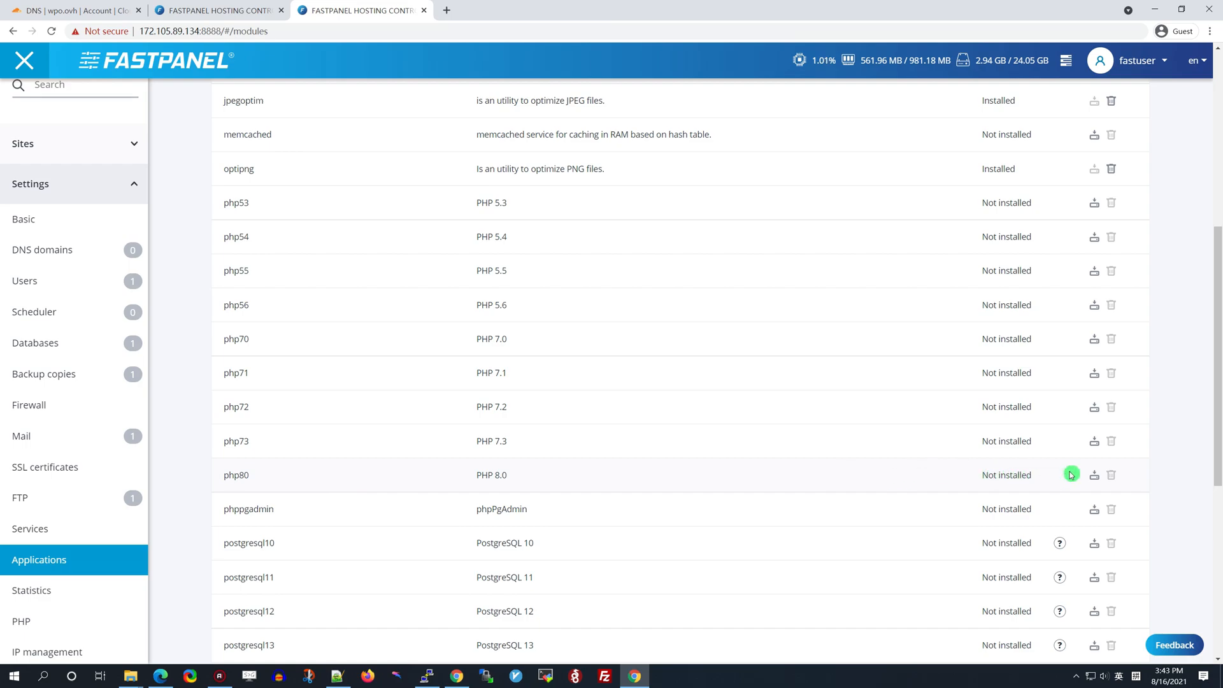
left_click(1095, 477)
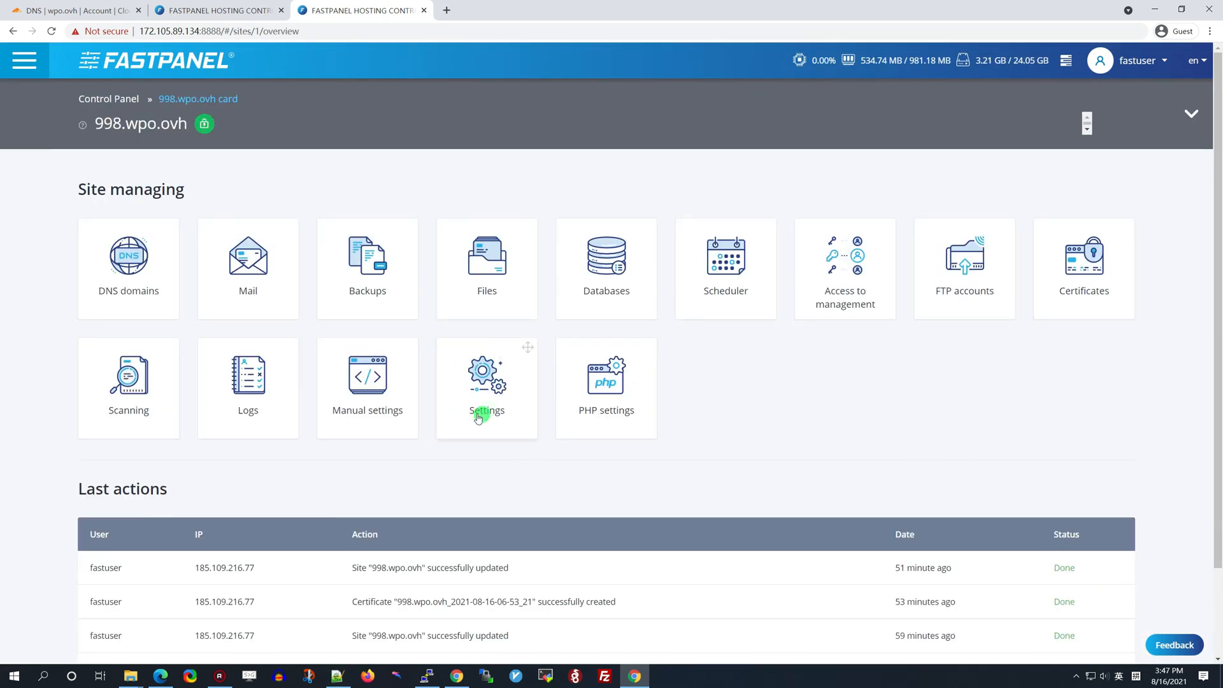
Switch 998.wpo.ovh from system PHP 7.4 to php80 in its PHP settings and save
left_click(486, 382)
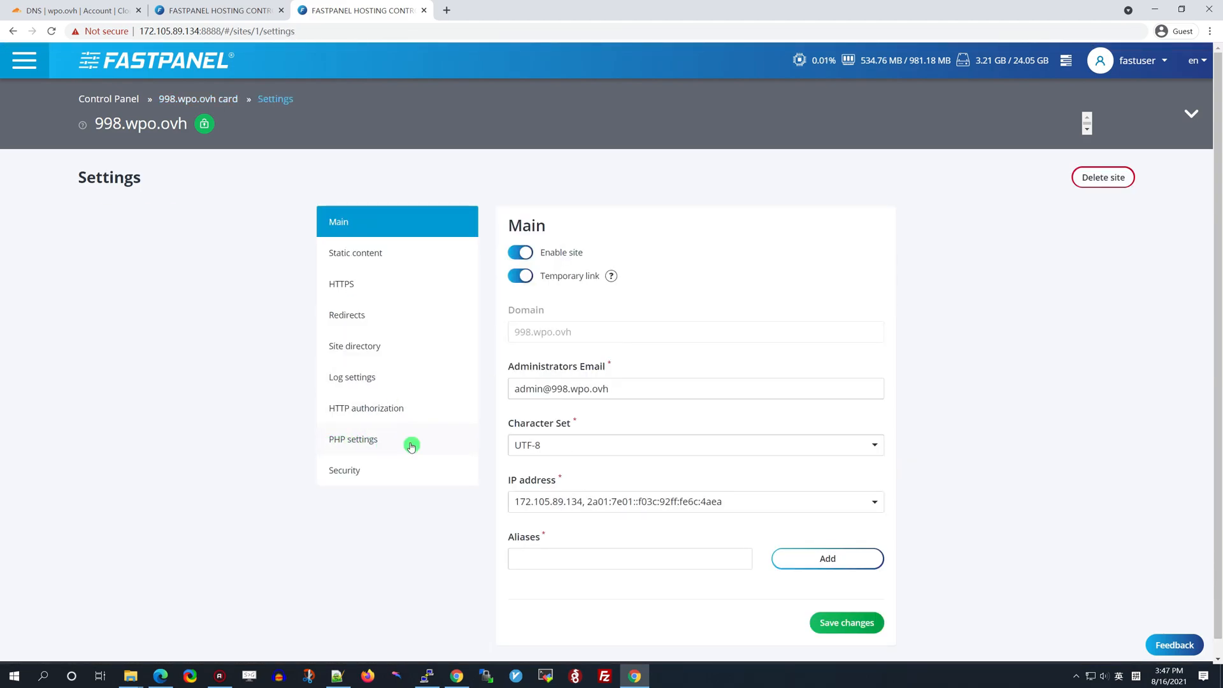
left_click(360, 440)
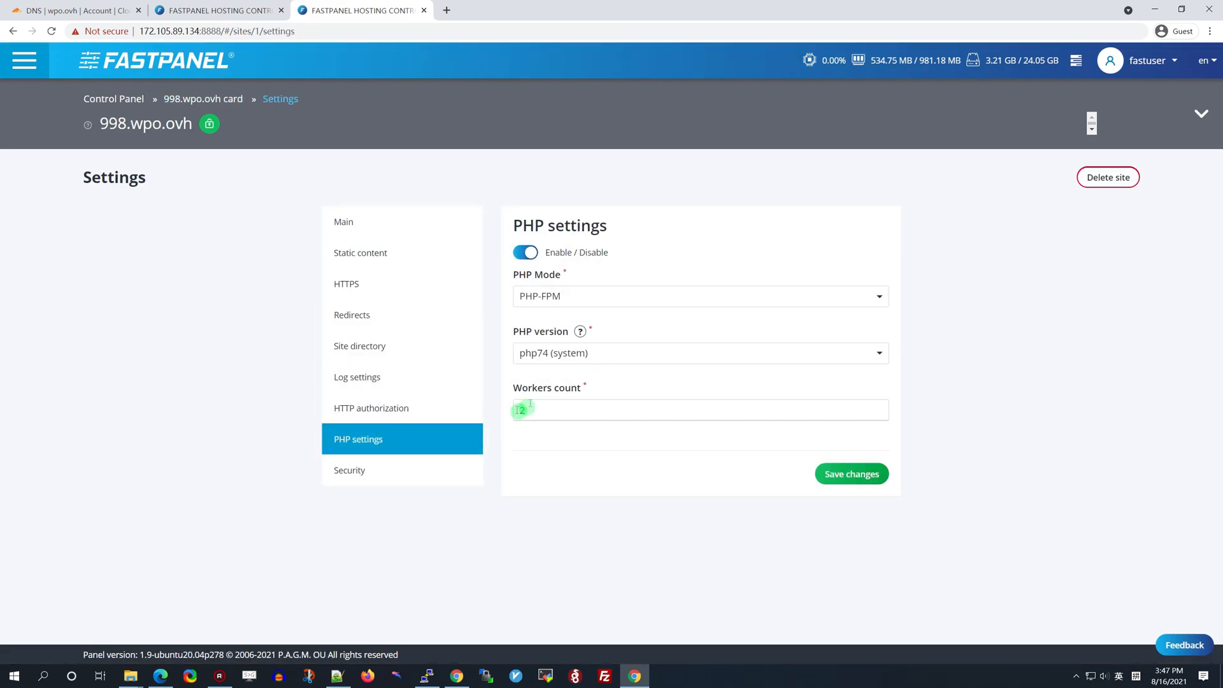
left_click(619, 354)
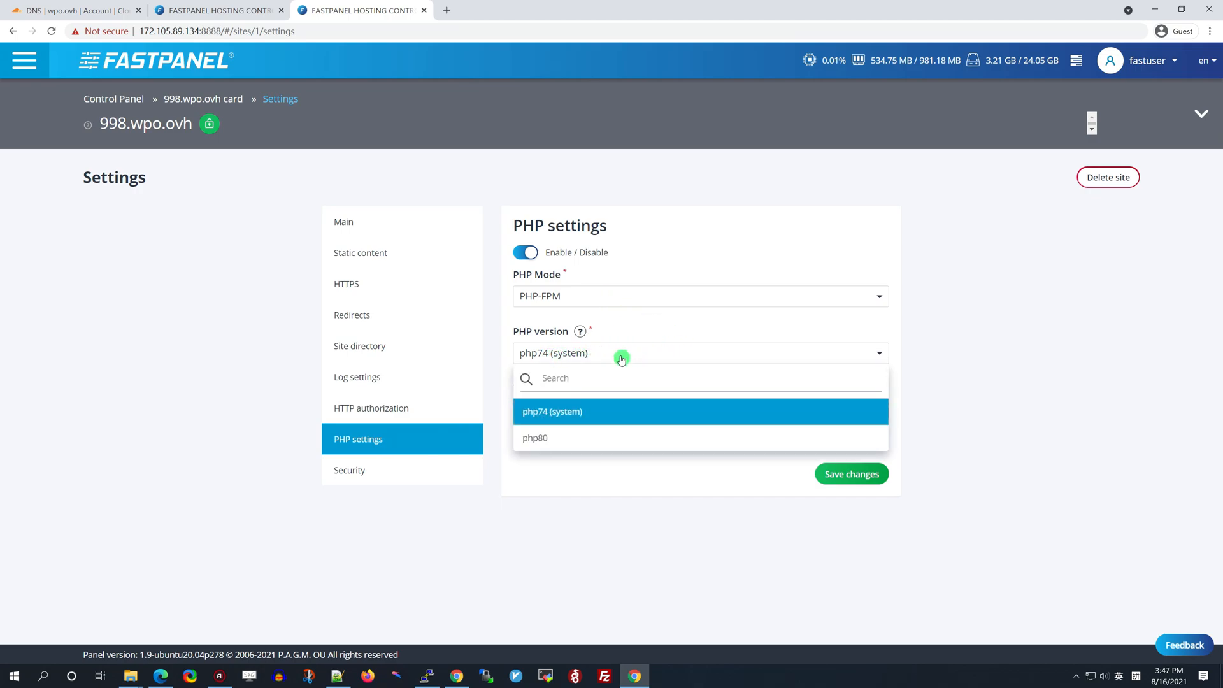
left_click(563, 440)
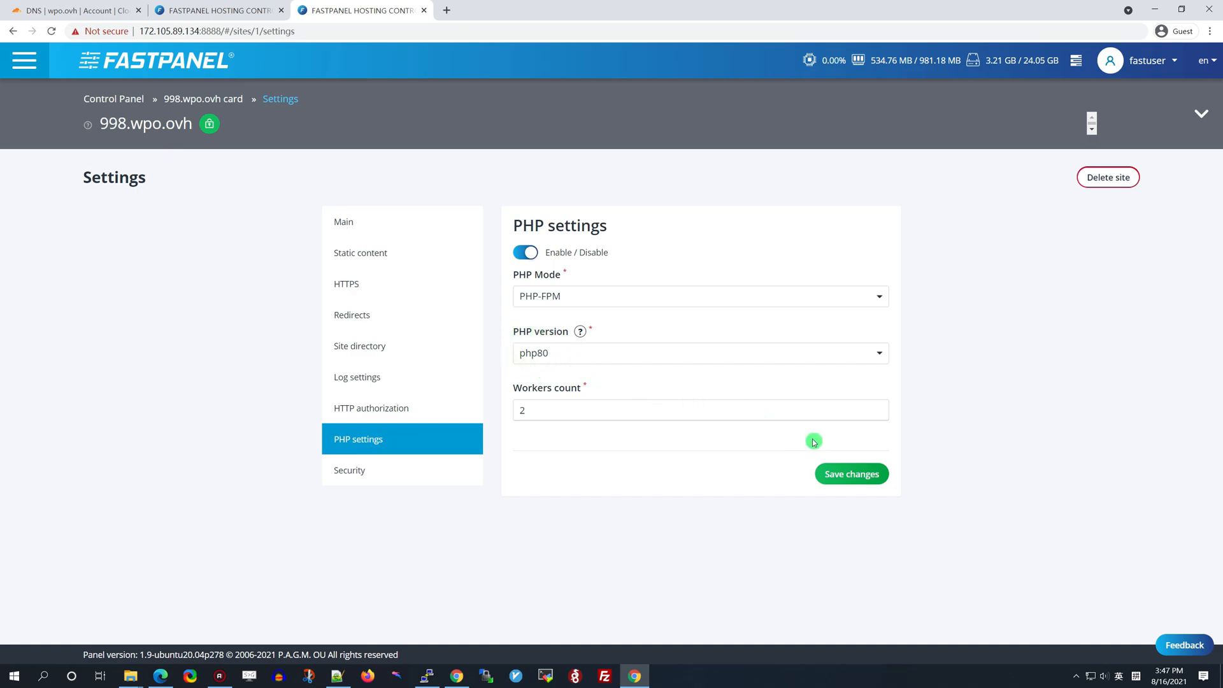
left_click(852, 474)
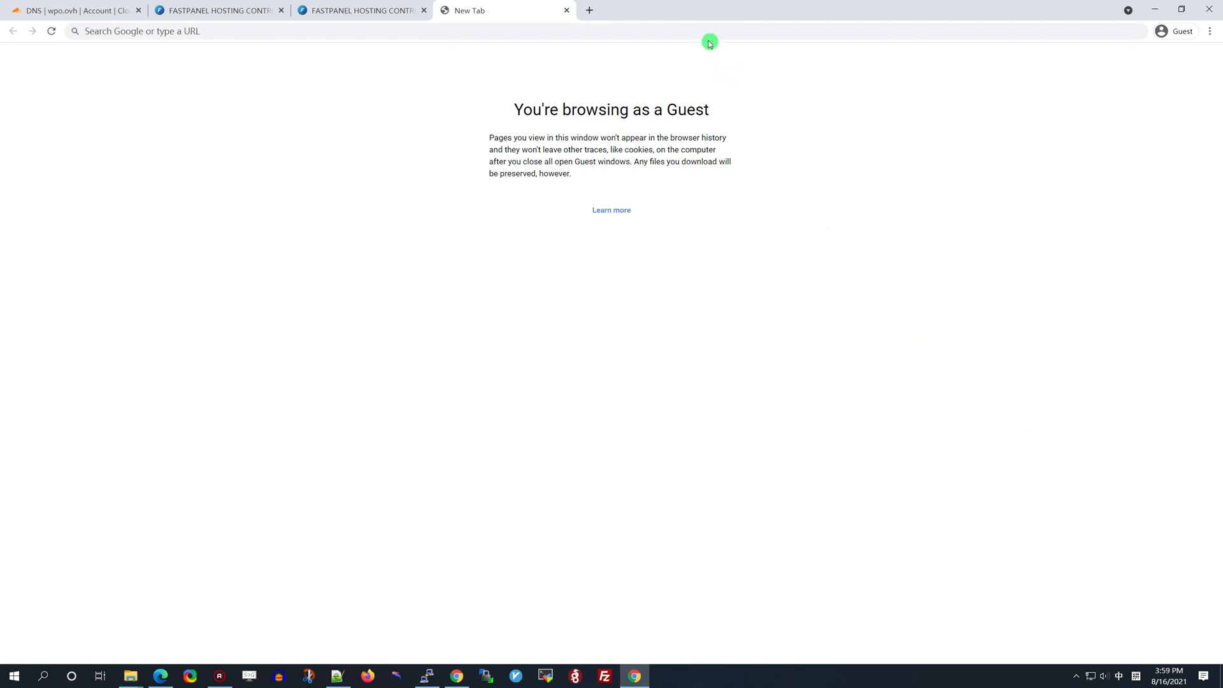
Load 998.wpo.ovh/wp-login.php and log in with the admin username and password
left_click(698, 30)
type("https://998.wpo.ovh/wp-login.php")
key("Return")
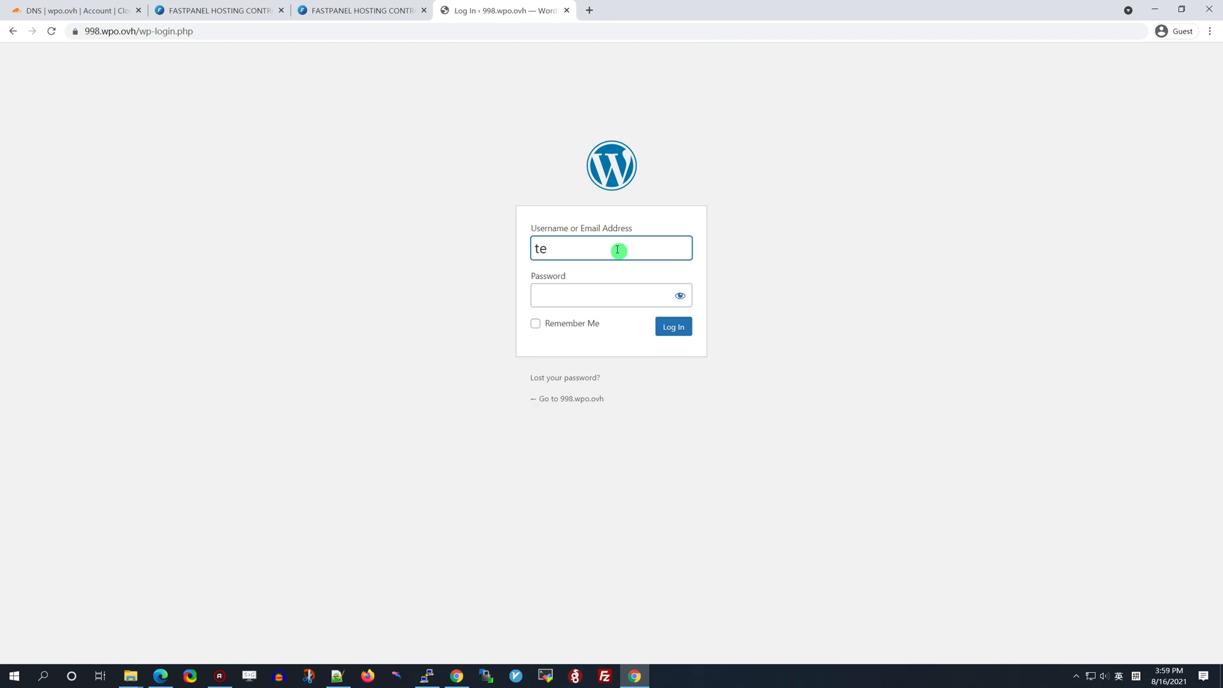
left_click(623, 296)
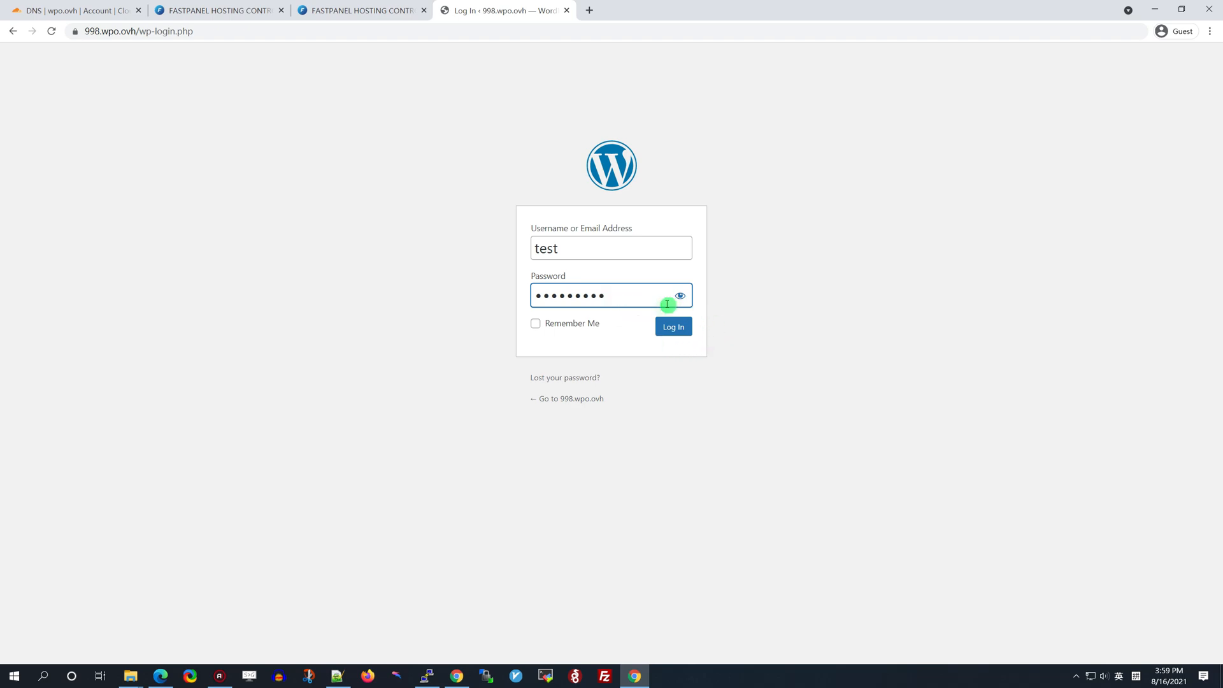
left_click(672, 327)
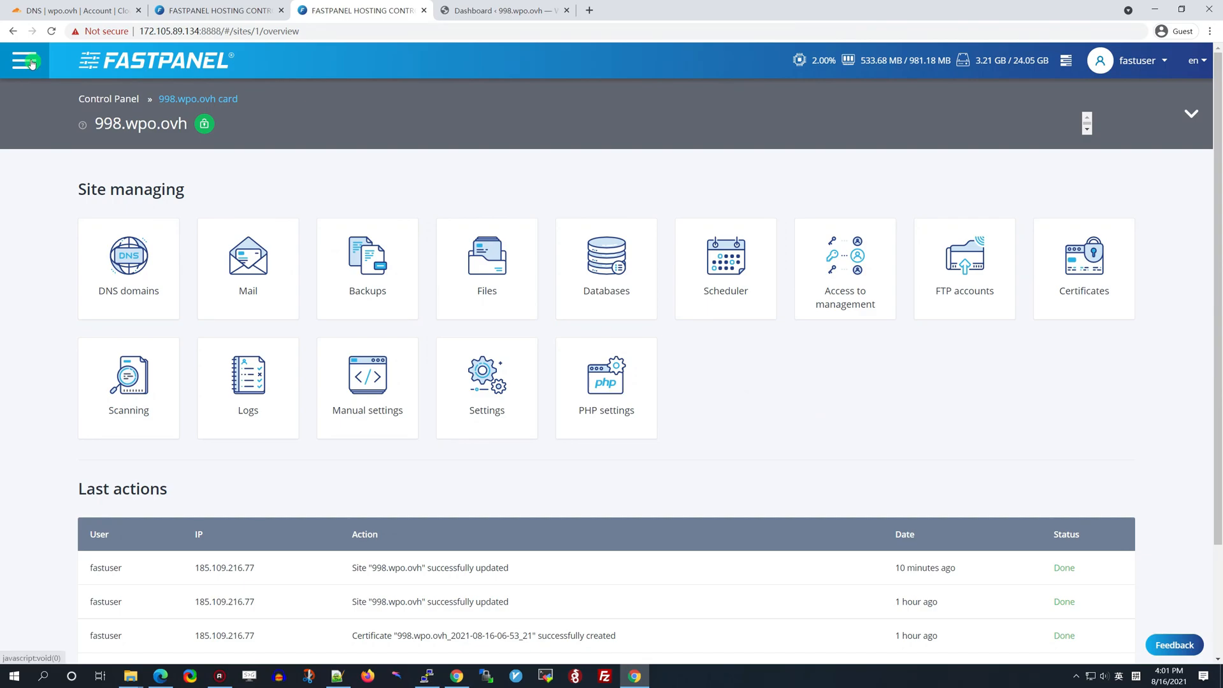
Install the redis application from the server's Settings > Applications list
left_click(28, 61)
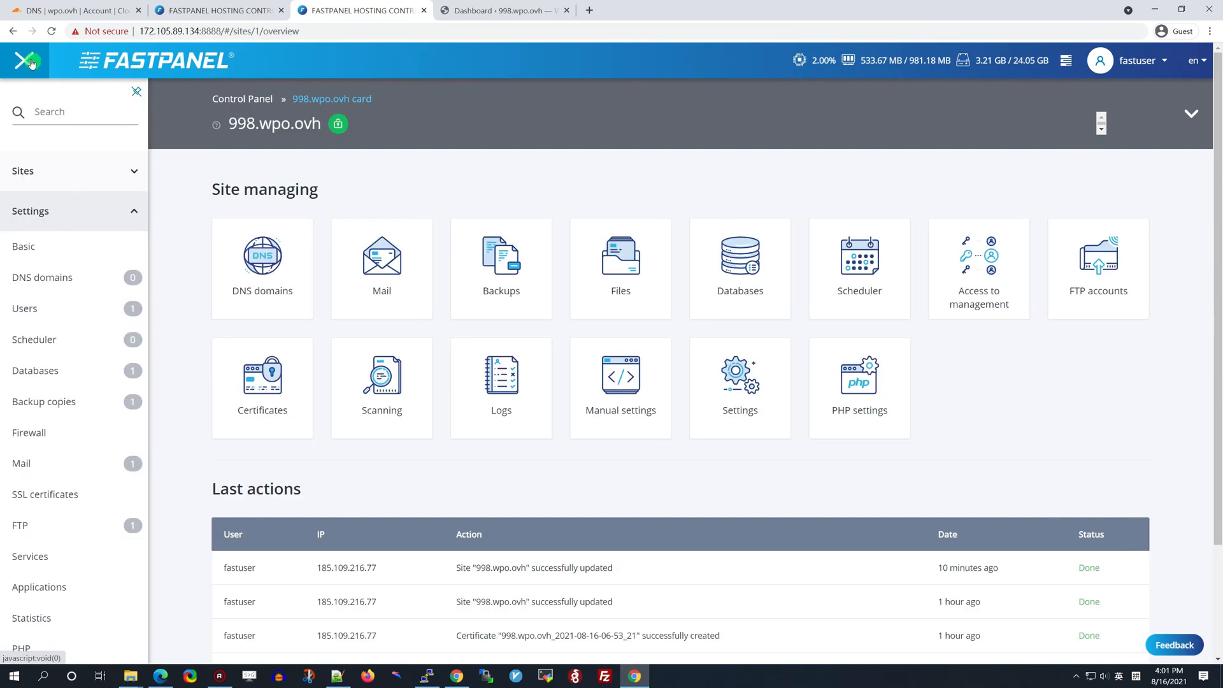
scroll(57, 431, "down", 1)
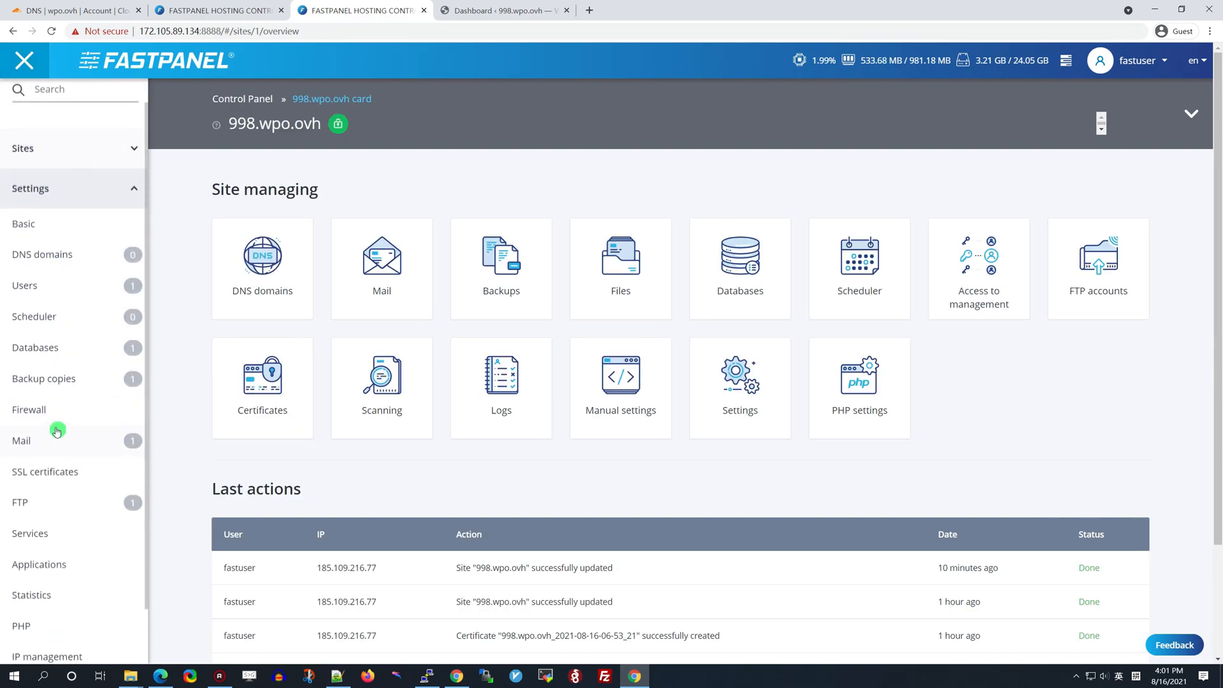
left_click(48, 565)
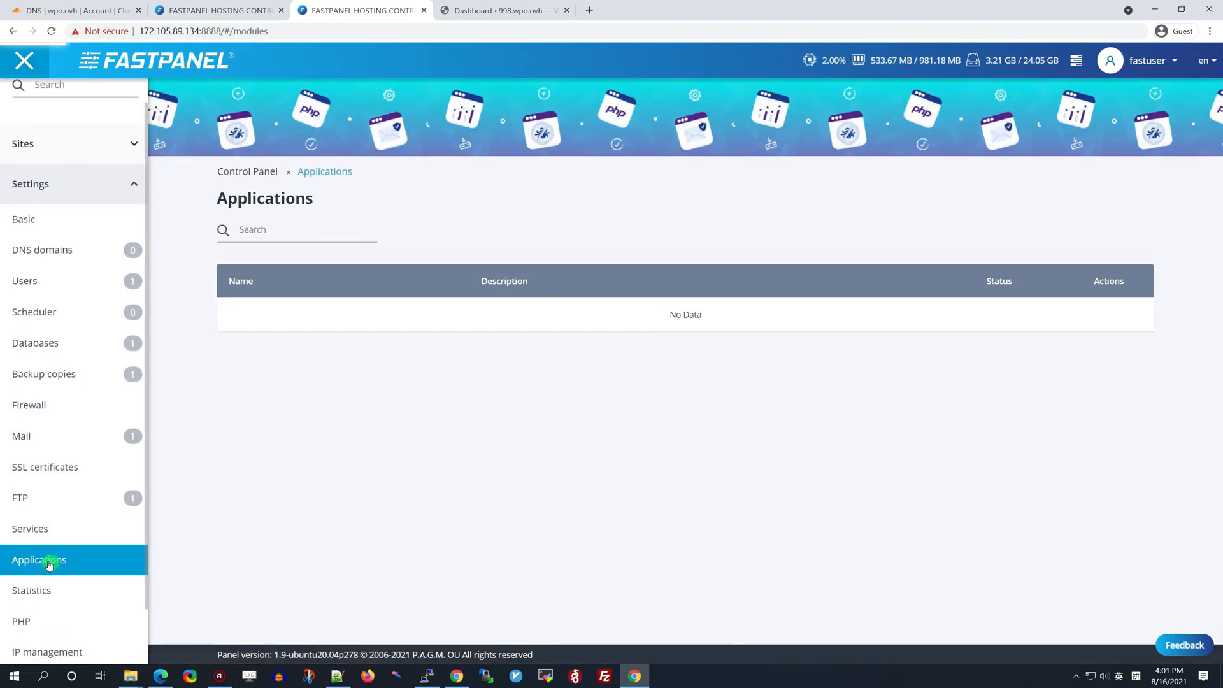
scroll(190, 482, "down", 4)
scroll(188, 484, "down", 8)
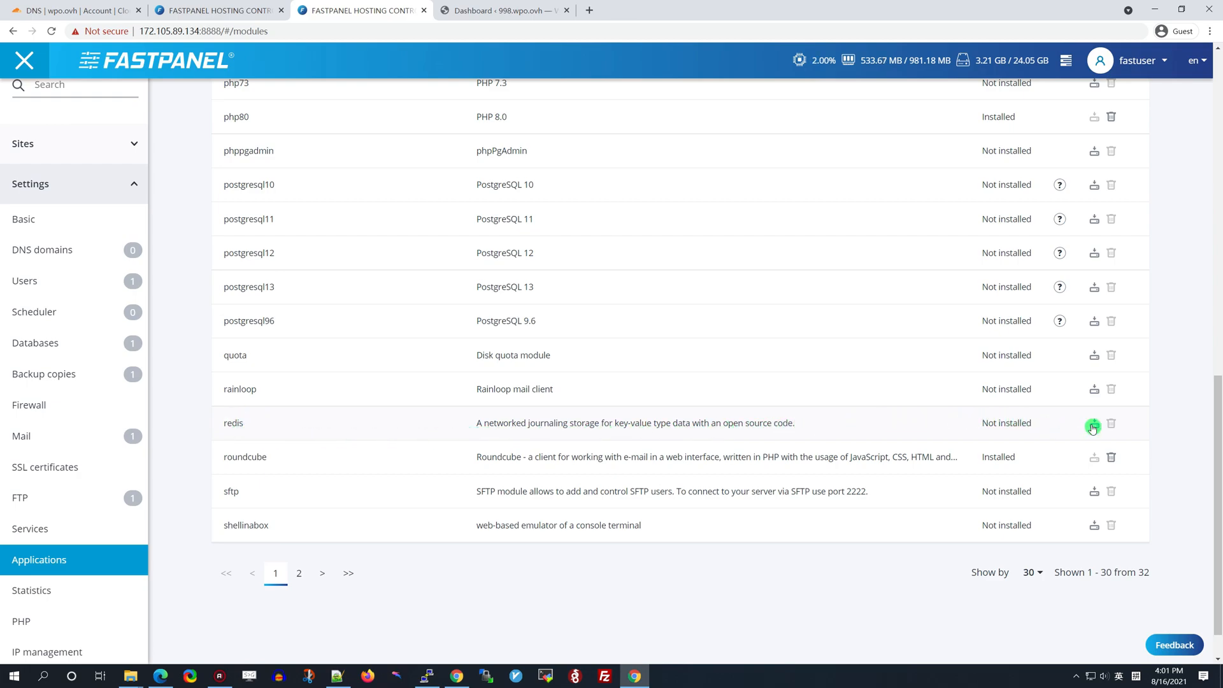
left_click(1093, 425)
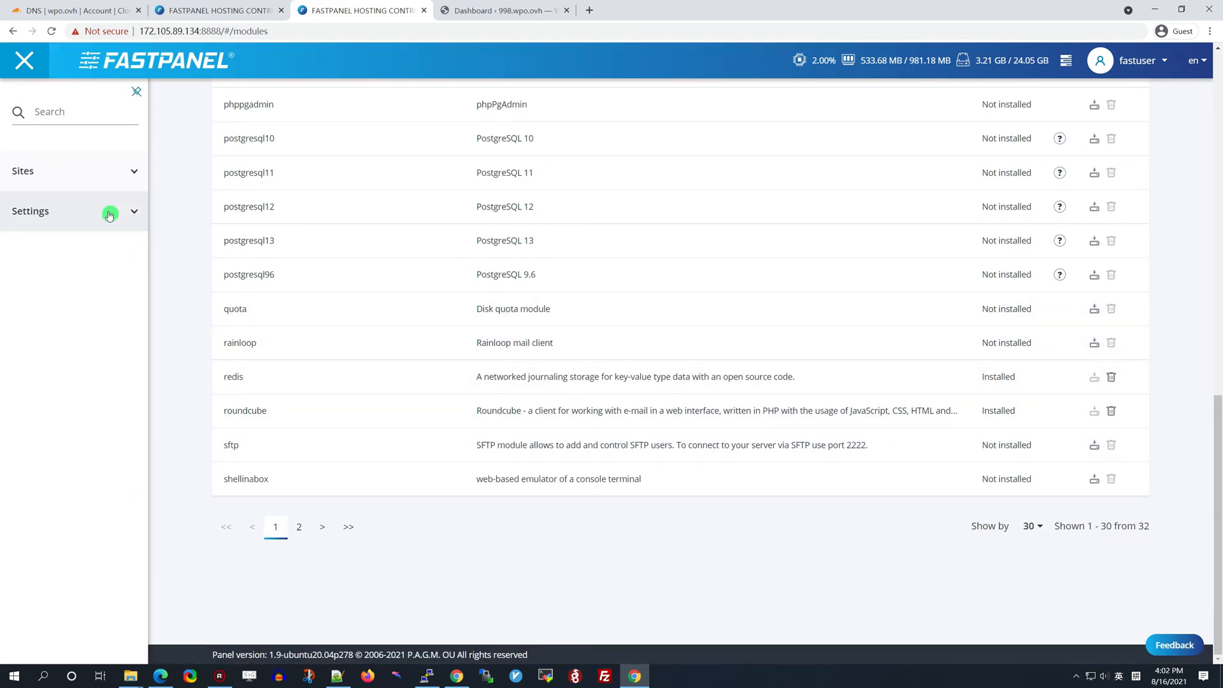
left_click(110, 215)
scroll(50, 503, "down", 1)
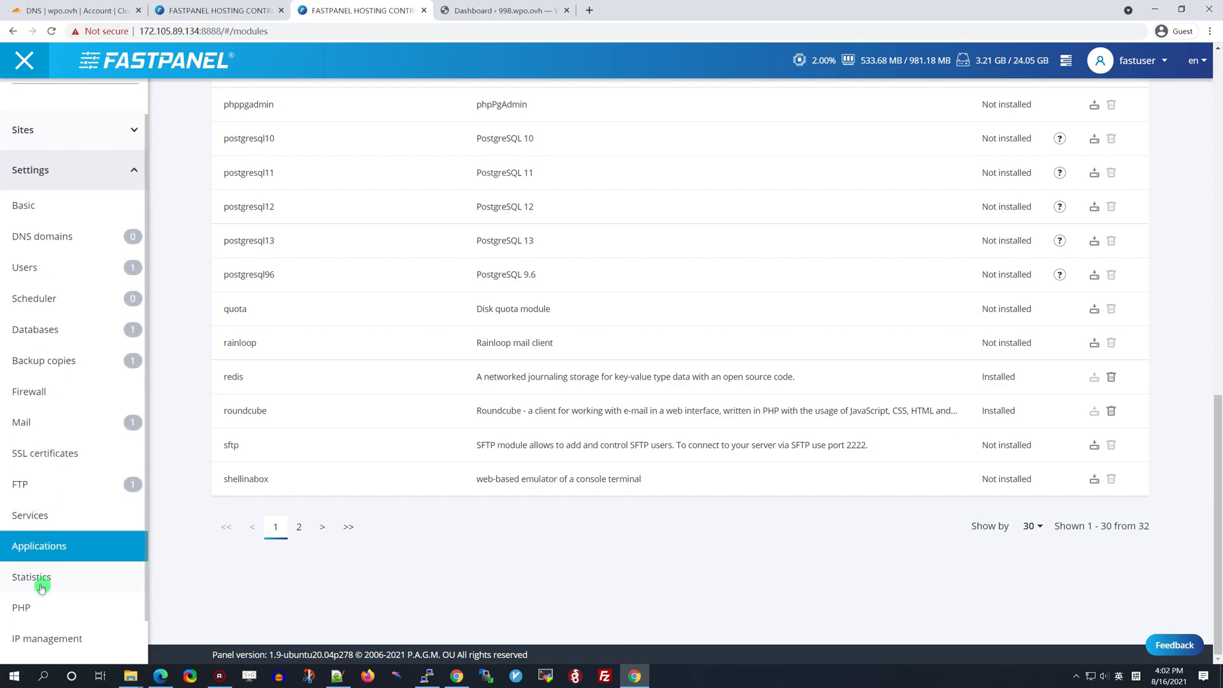
Install the php-redis module from the PHP modules list
left_click(30, 613)
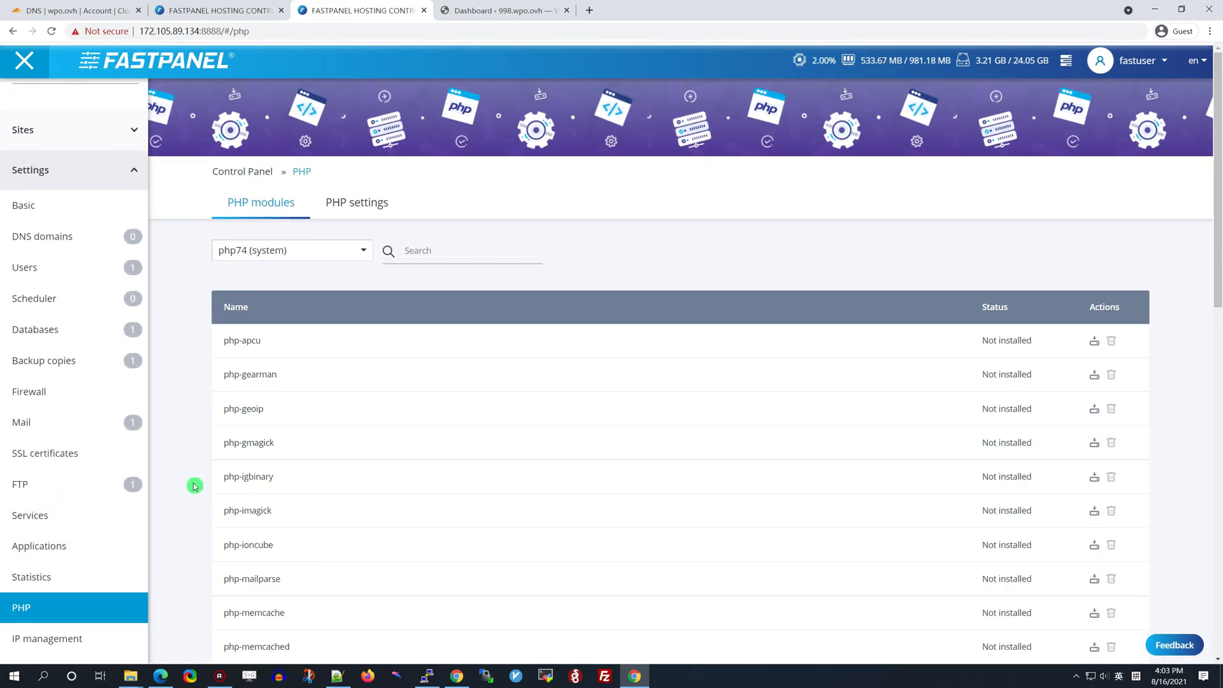
scroll(194, 486, "down", 2)
scroll(184, 489, "down", 2)
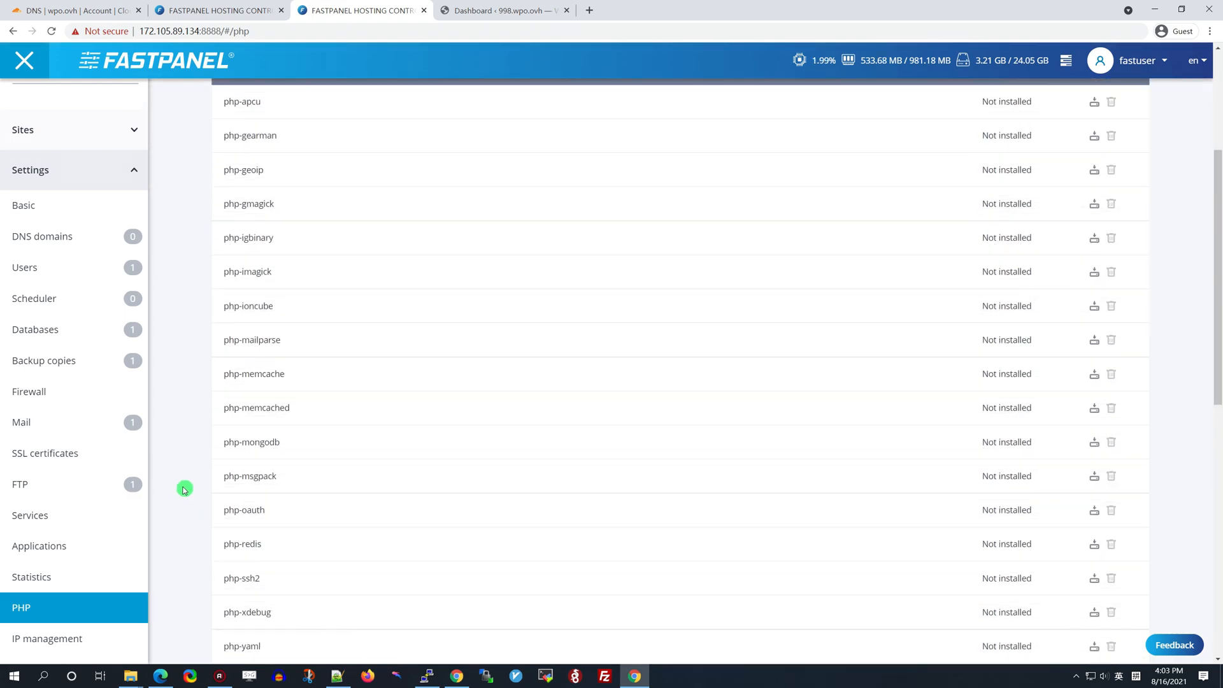
scroll(177, 497, "down", 2)
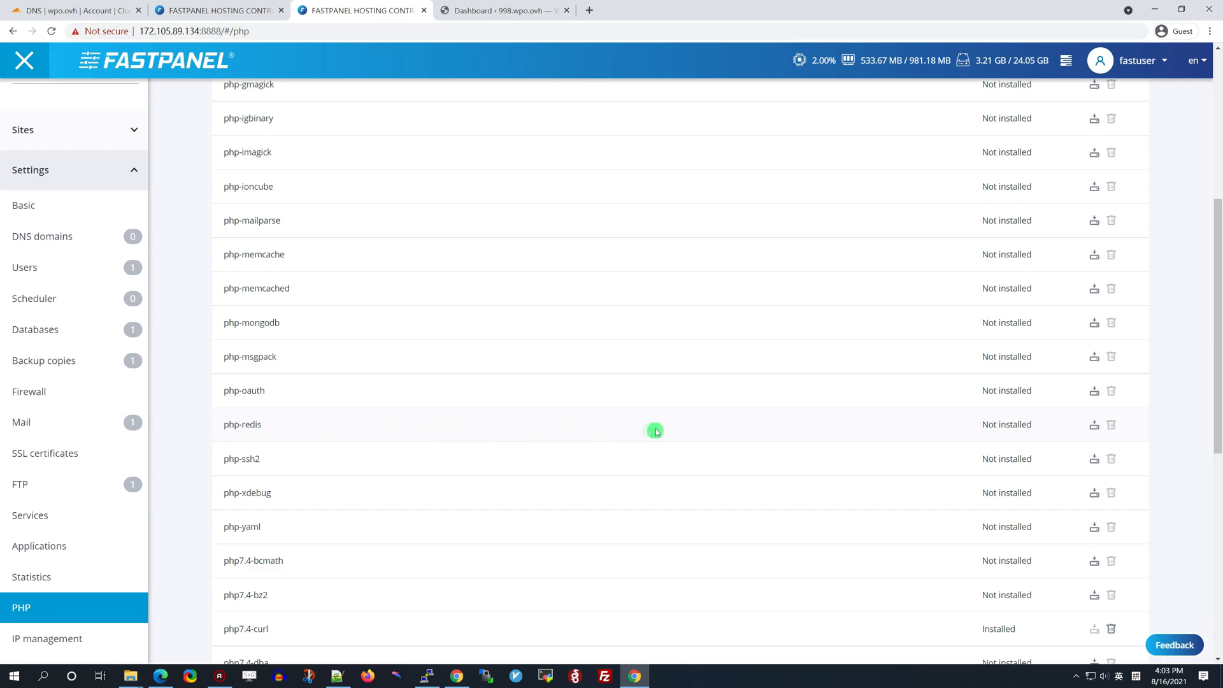
left_click(1094, 427)
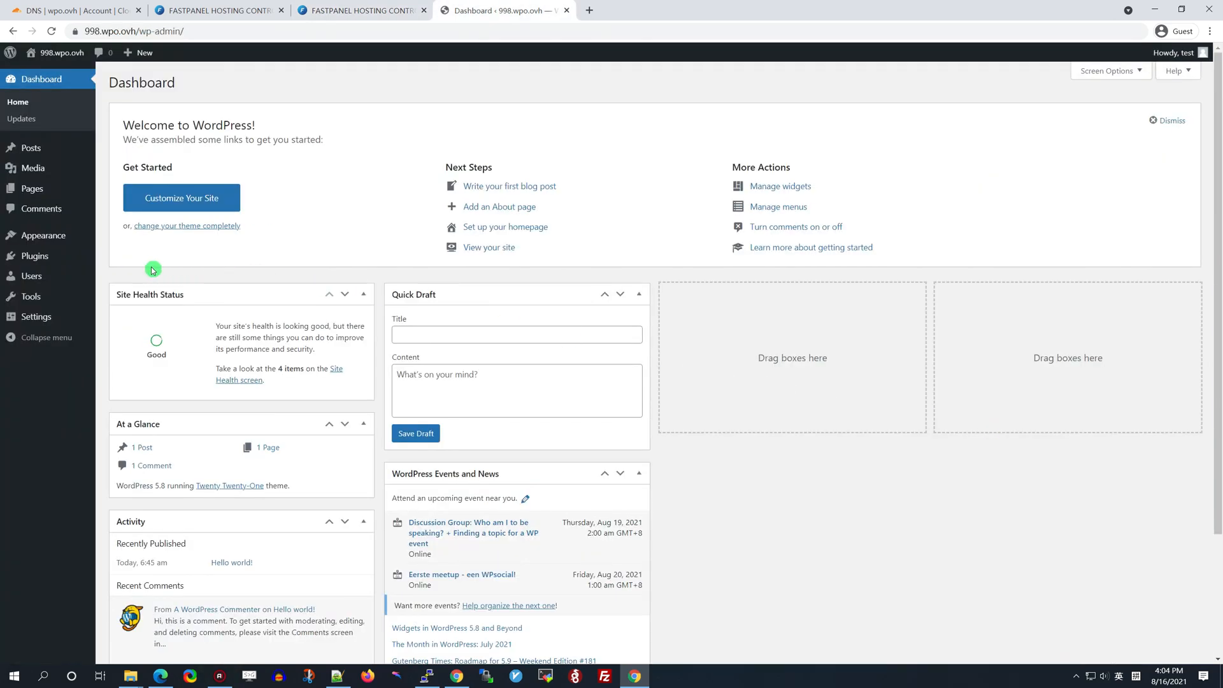
Bulk-delete the Akismet and Hello Dolly plugins
left_click(32, 256)
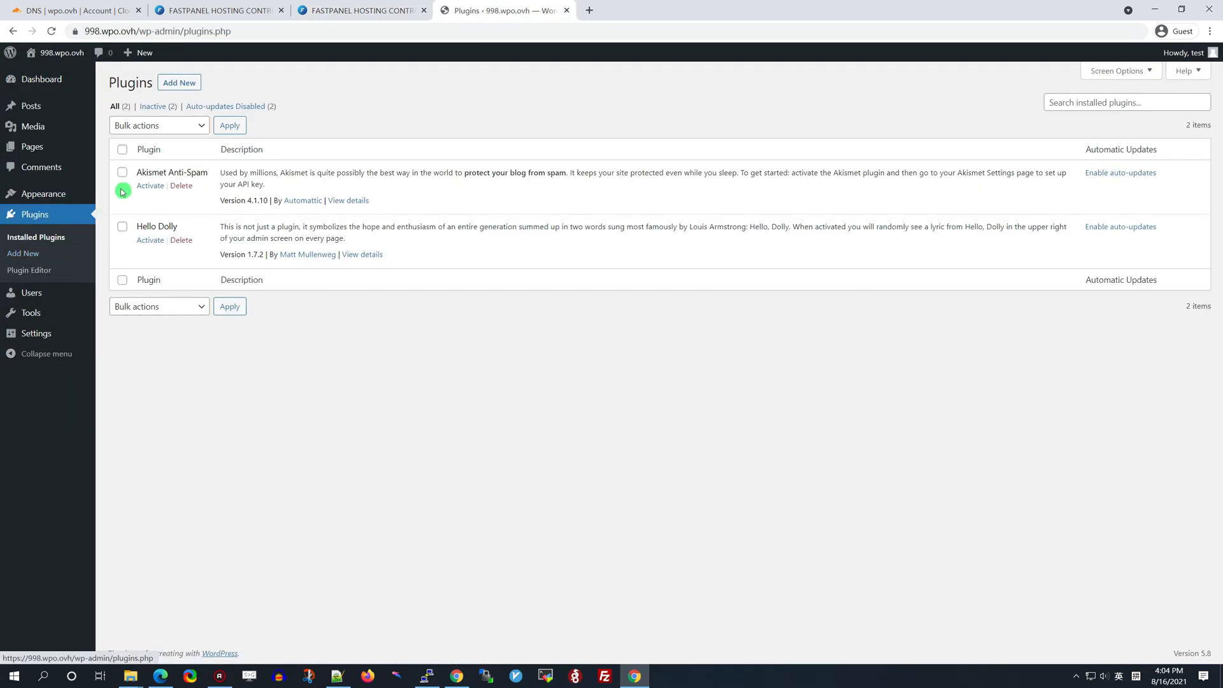
left_click(122, 152)
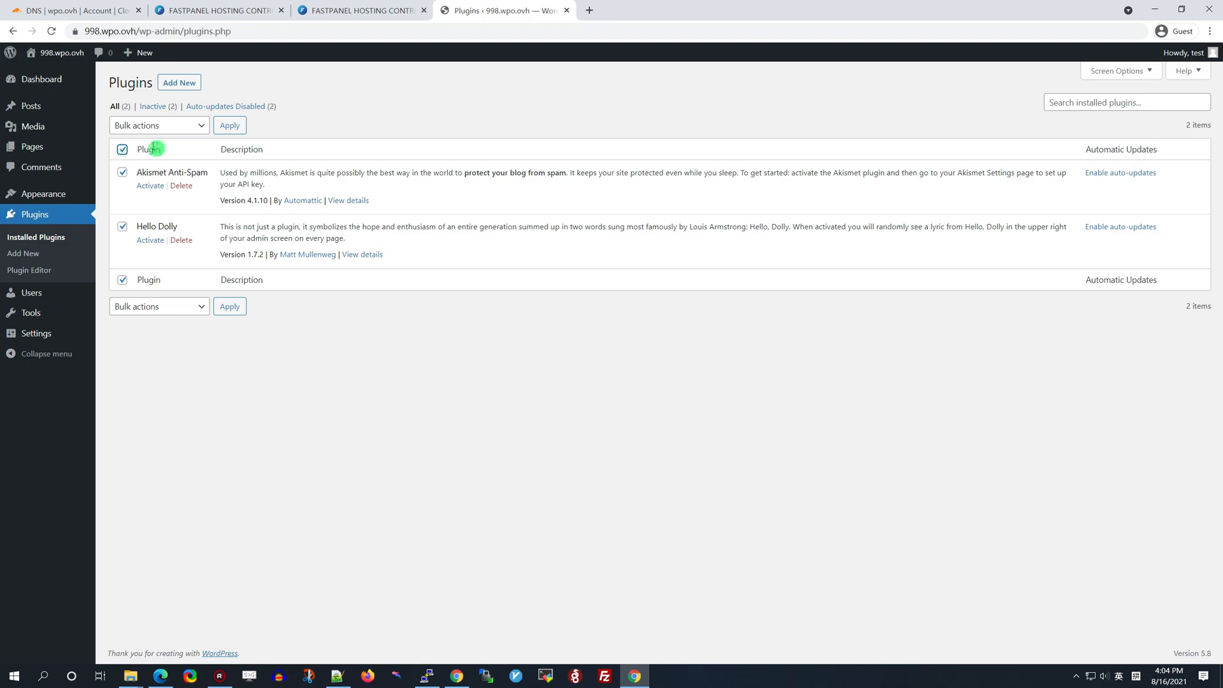
left_click(184, 128)
left_click(175, 184)
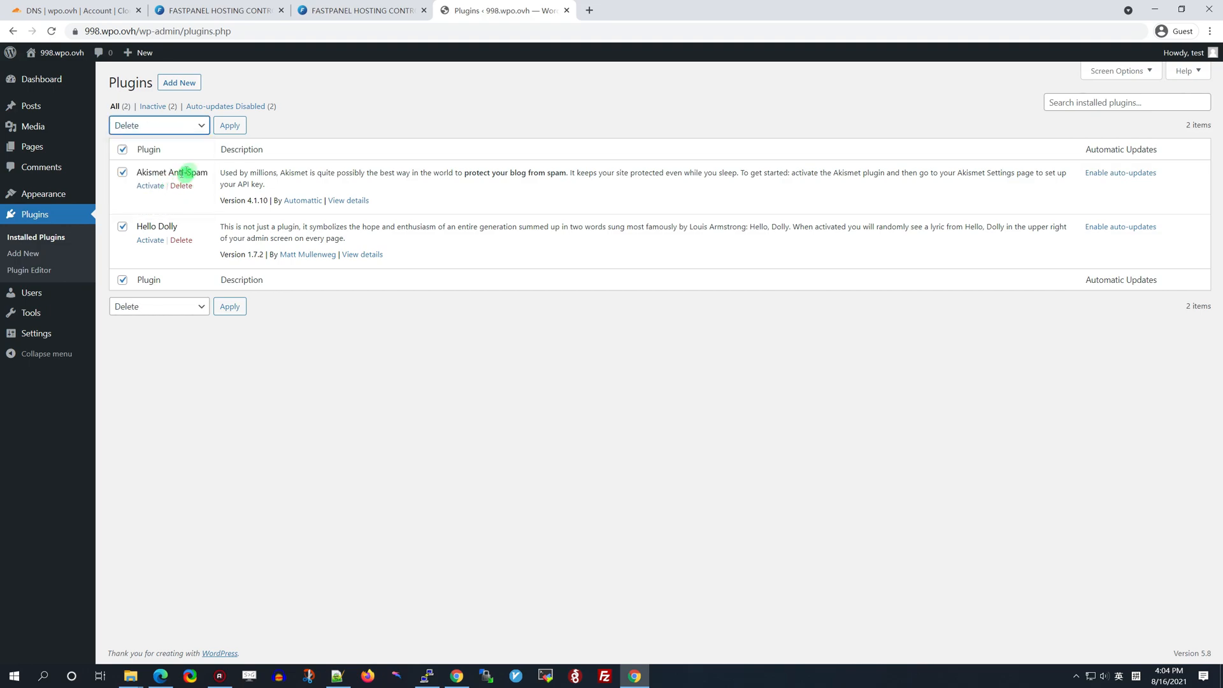
left_click(231, 127)
left_click(662, 109)
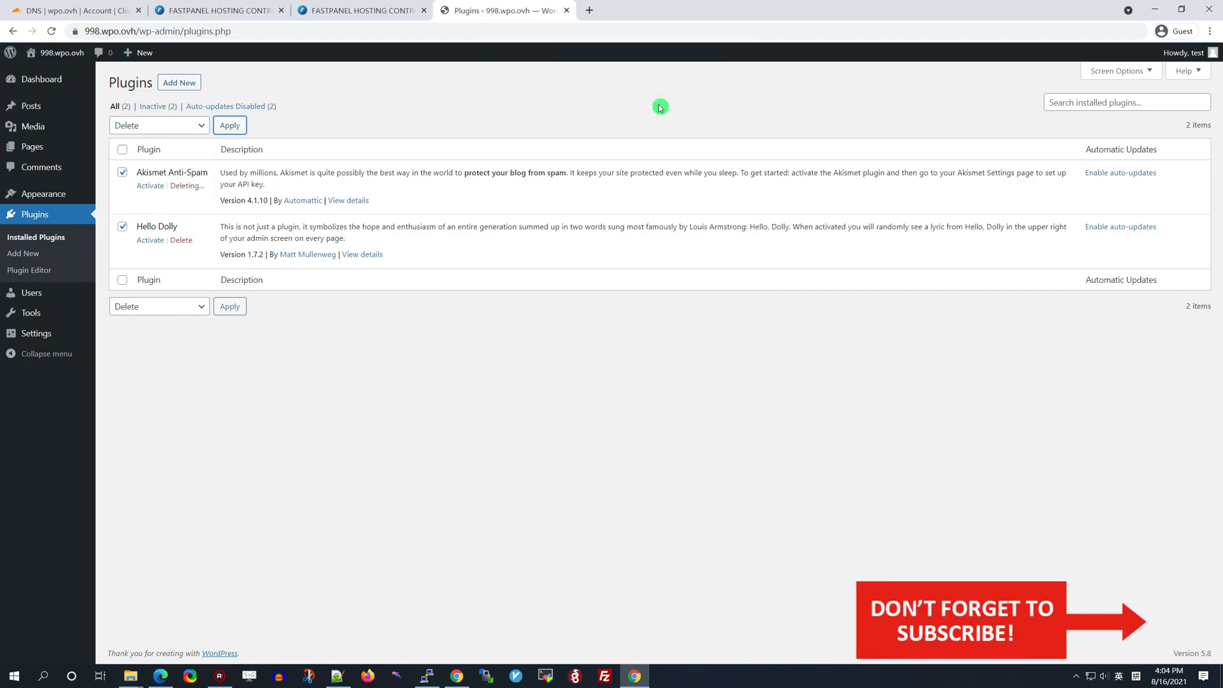
Search for 'Redis Object Cache', install it and activate it
left_click(186, 84)
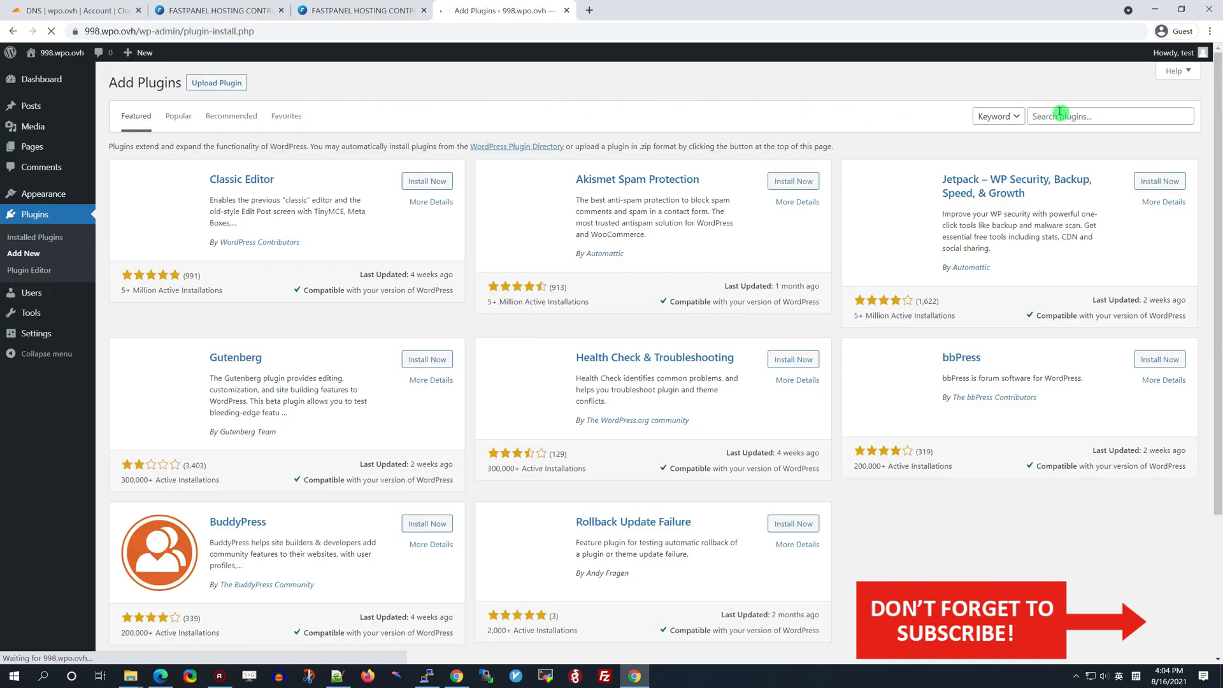
left_click(1059, 114)
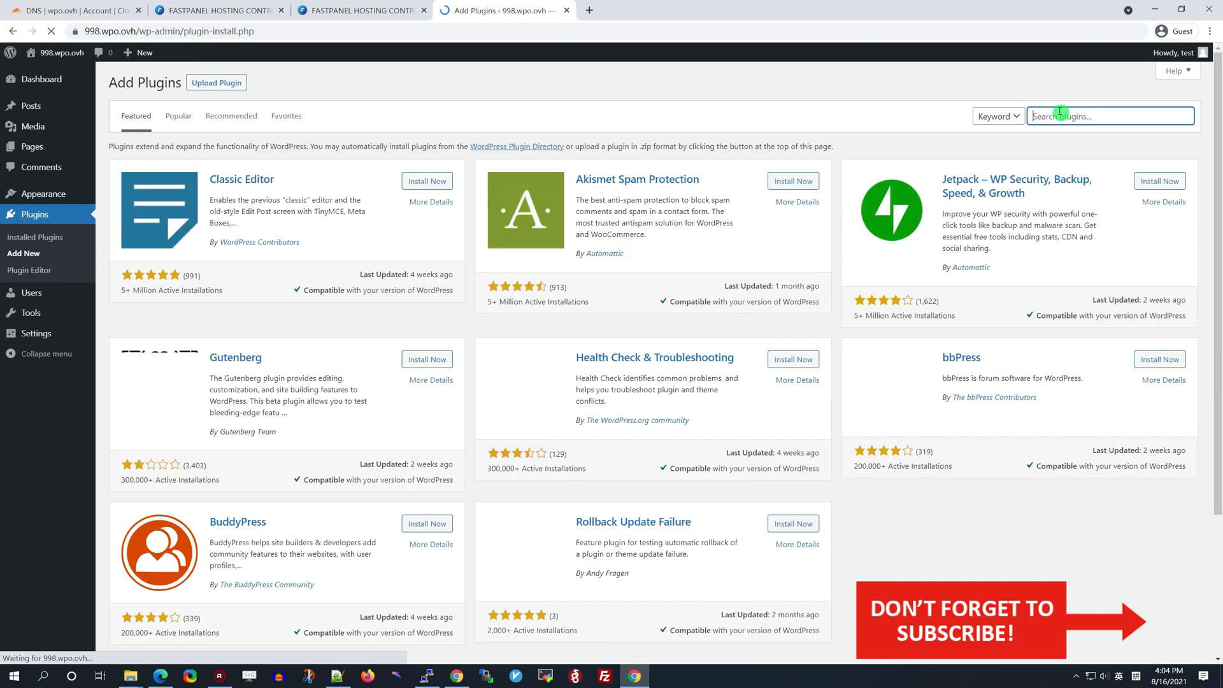
type("Redis Object Cache")
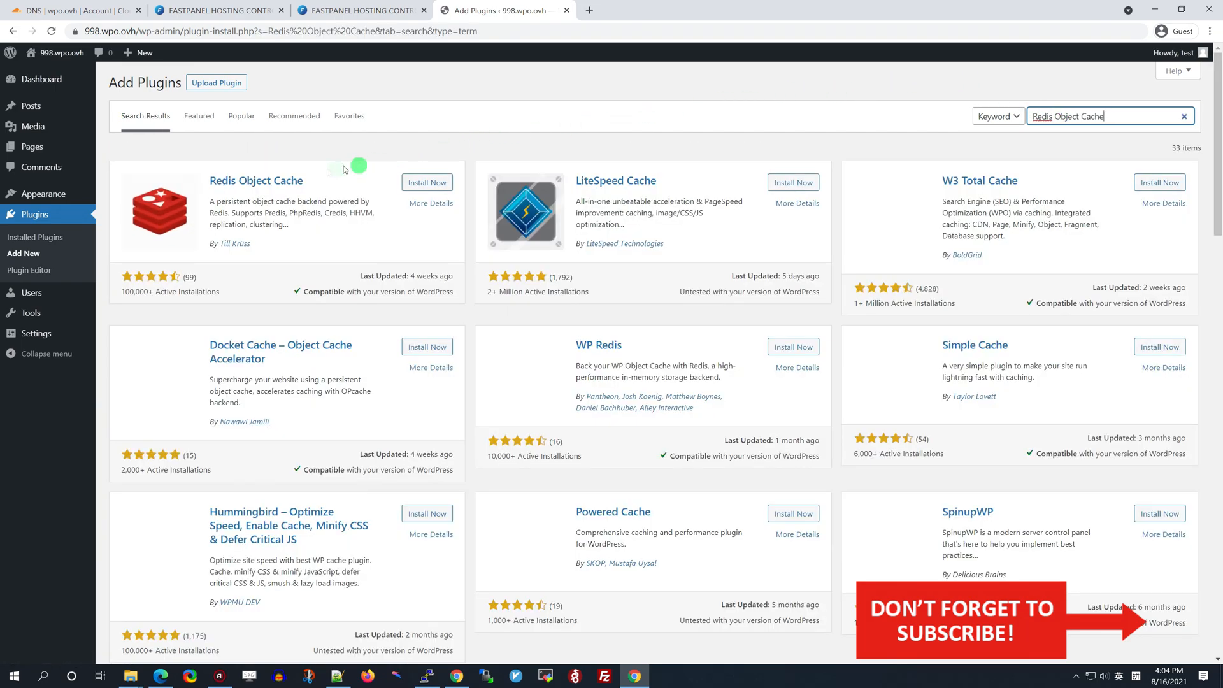
left_click(413, 182)
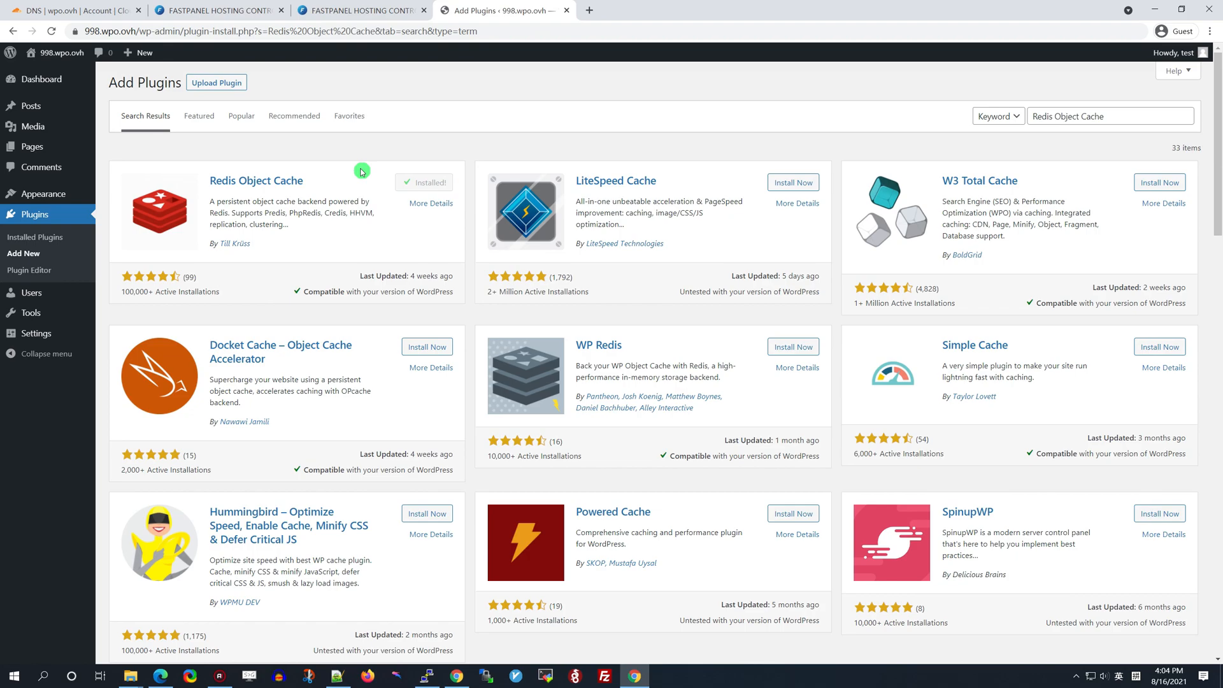
left_click(431, 183)
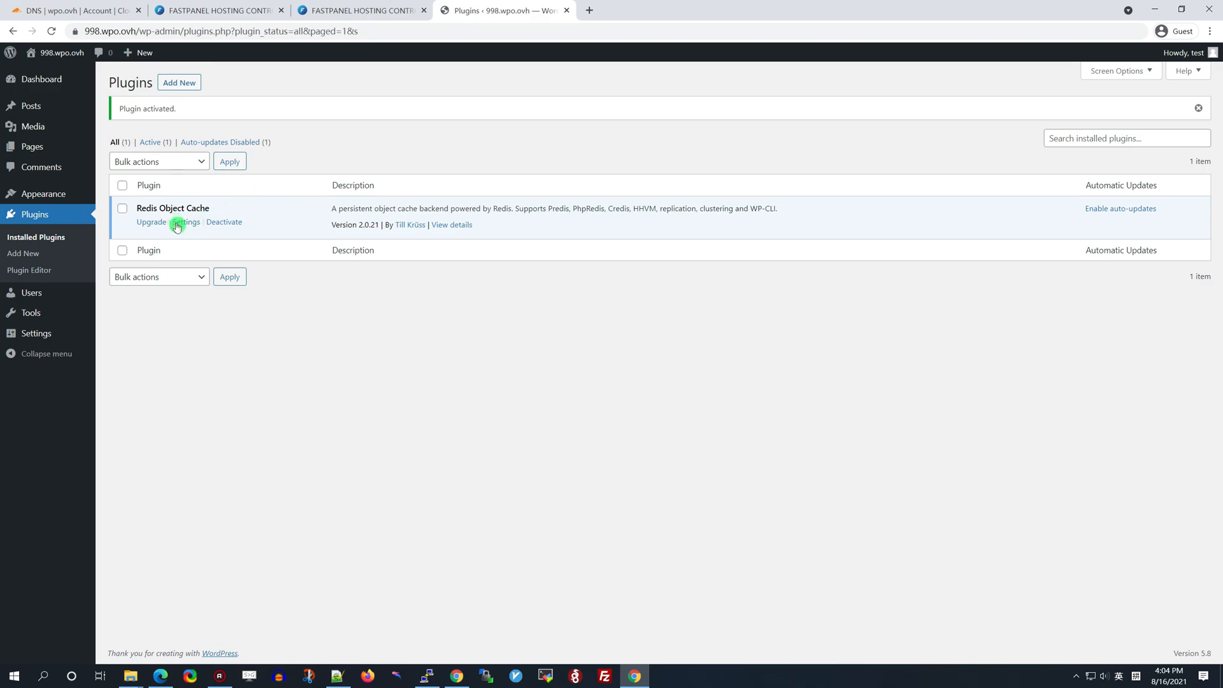
Enable Object Cache on the Redis Object Cache settings page, connecting to 127.0.0.1:6379
left_click(185, 222)
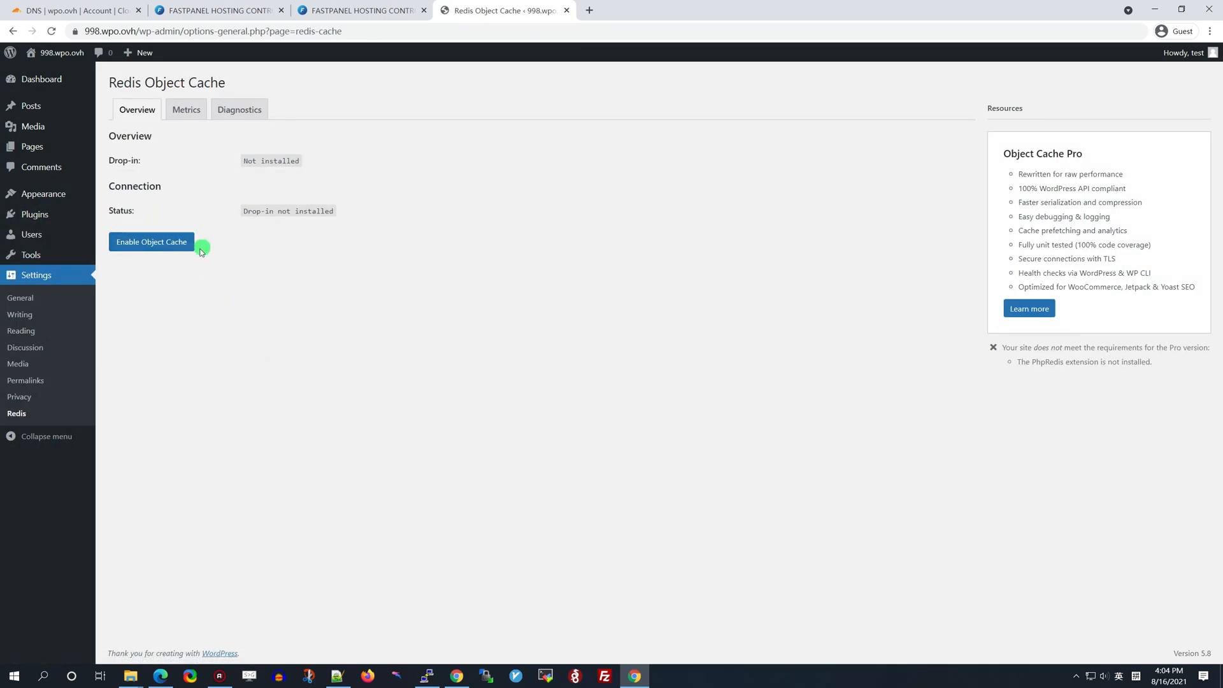
left_click(160, 250)
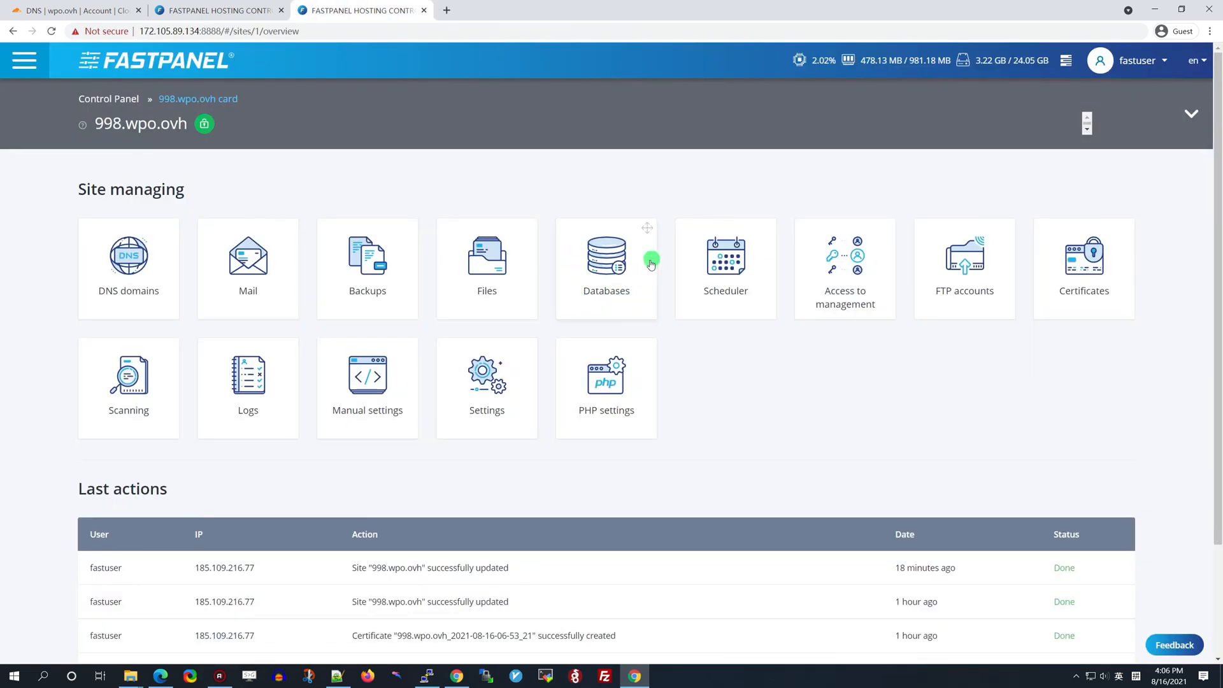
left_click(602, 253)
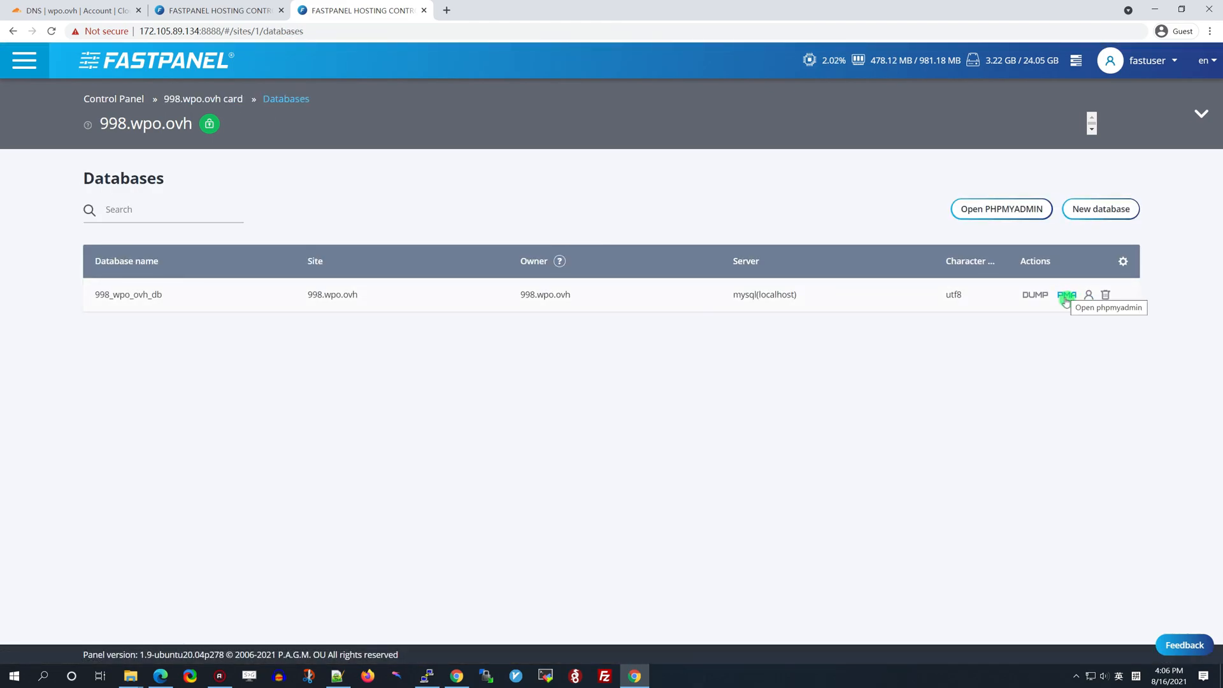
left_click(1068, 295)
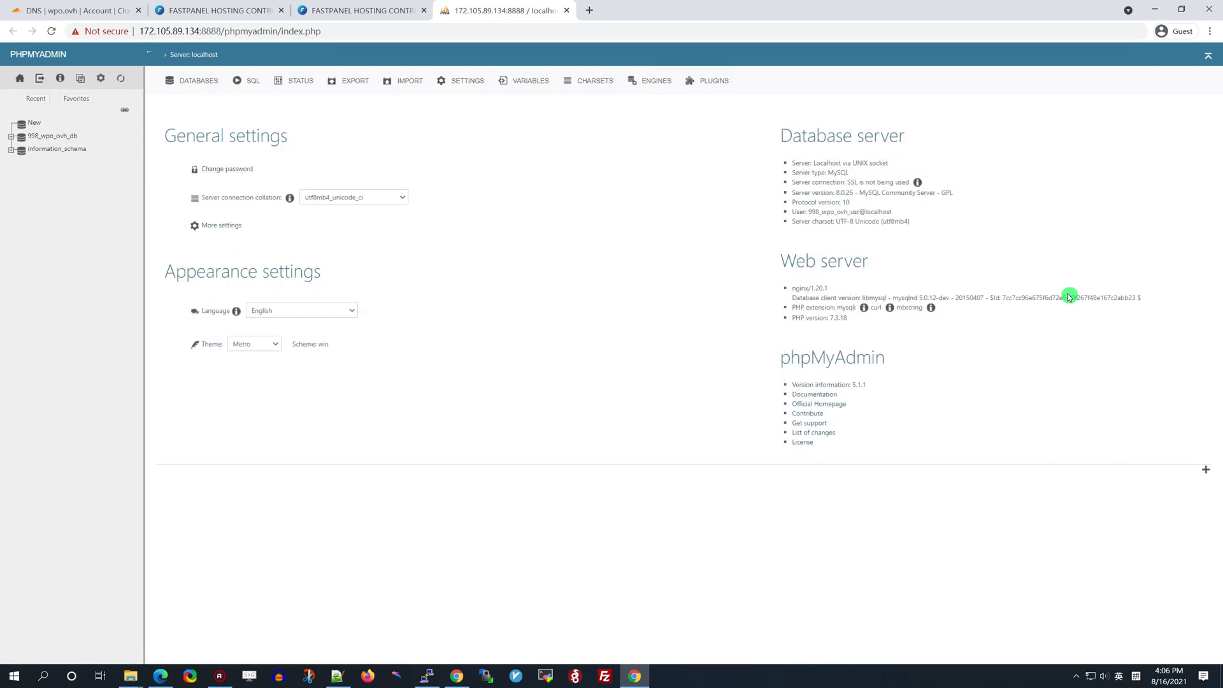
left_click(48, 137)
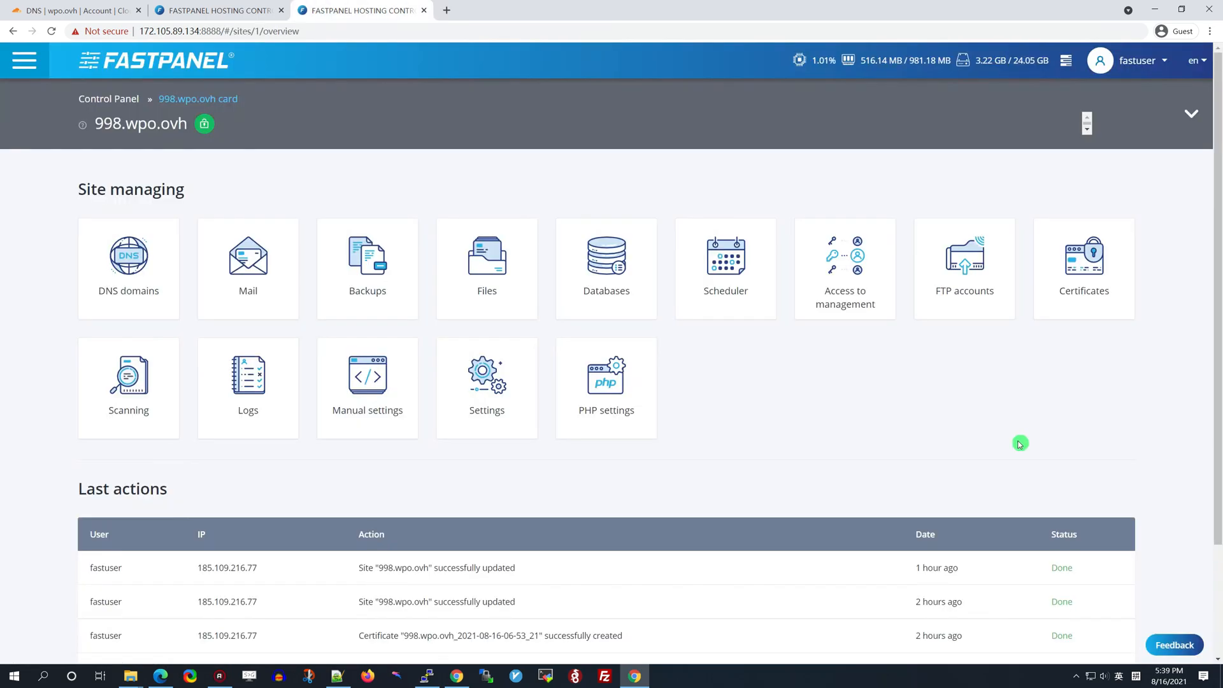
Check wp-content for object-cache.php in the file manager, then return to the 998.wpo.ovh root
left_click(481, 267)
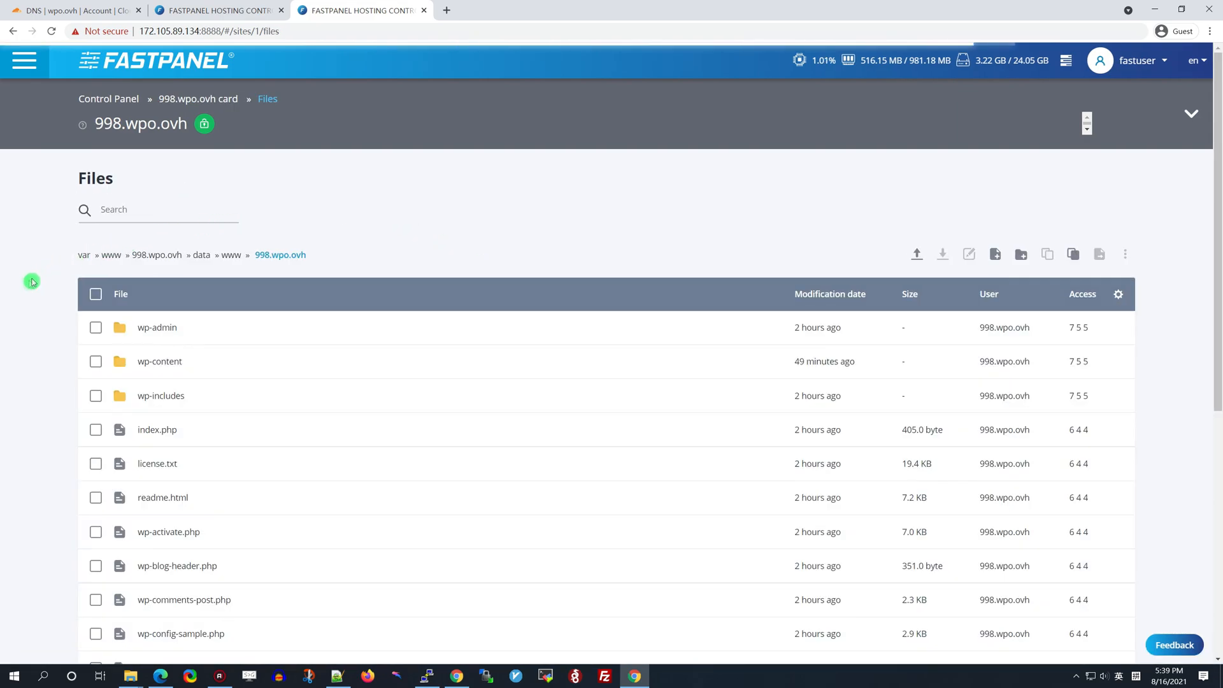
scroll(32, 283, "down", 7)
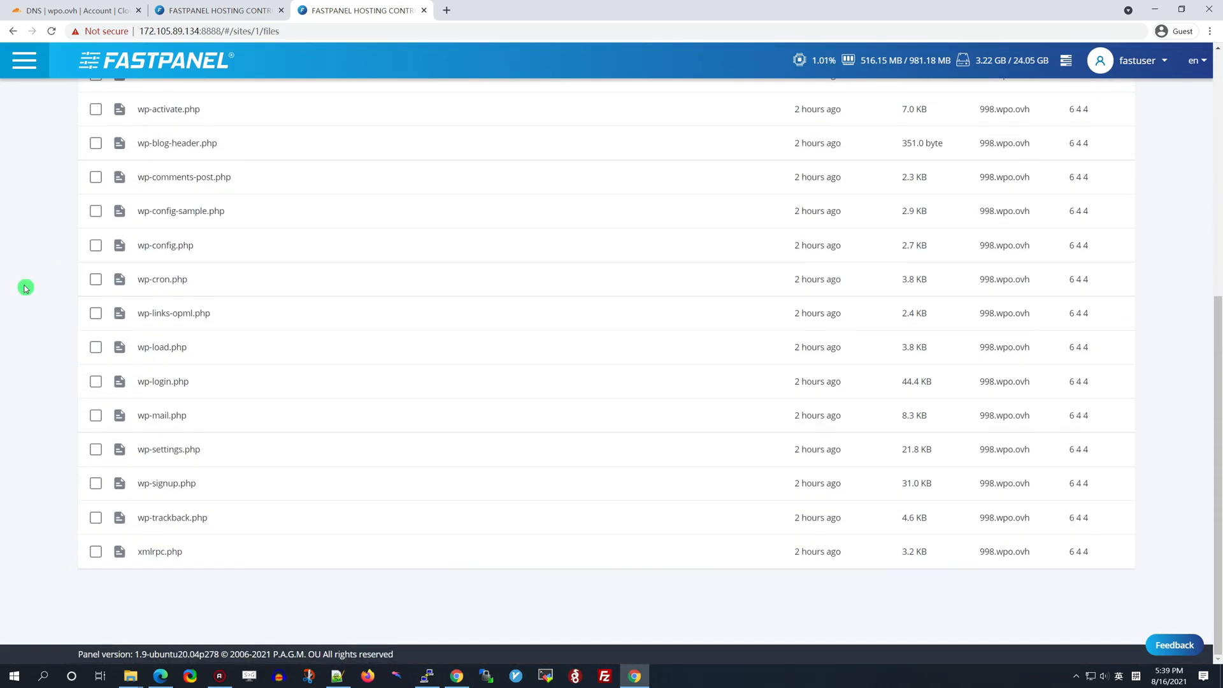
scroll(25, 288, "up", 7)
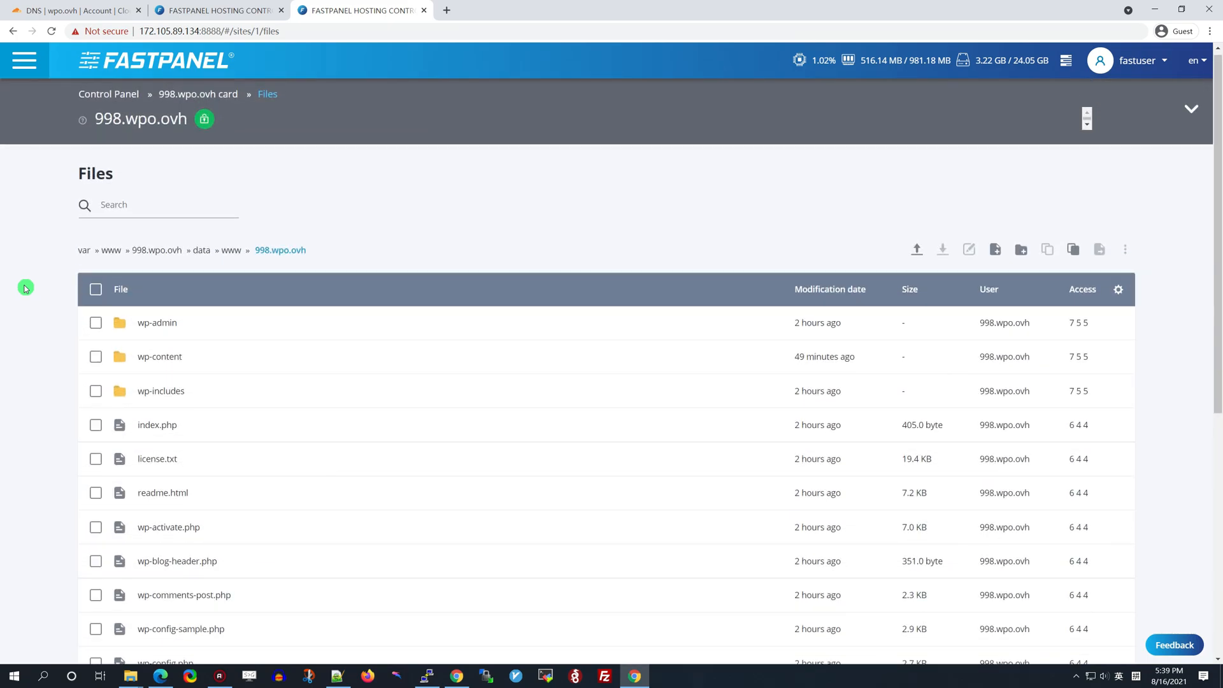
left_click(159, 356)
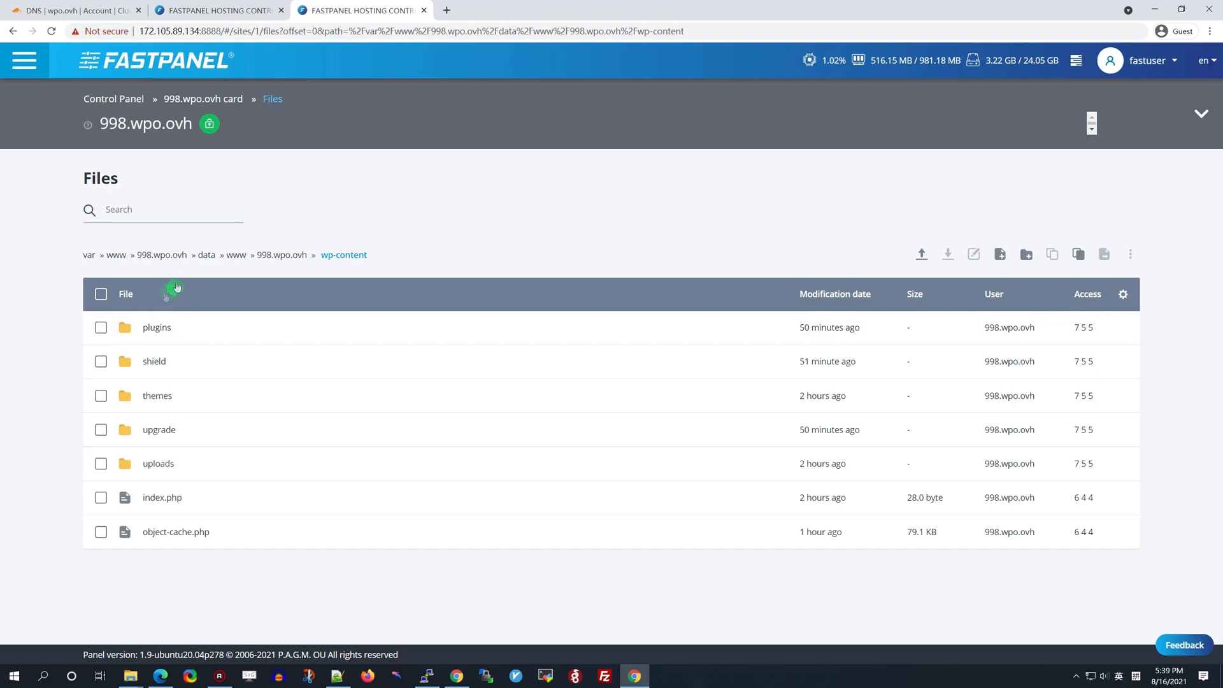
left_click(287, 255)
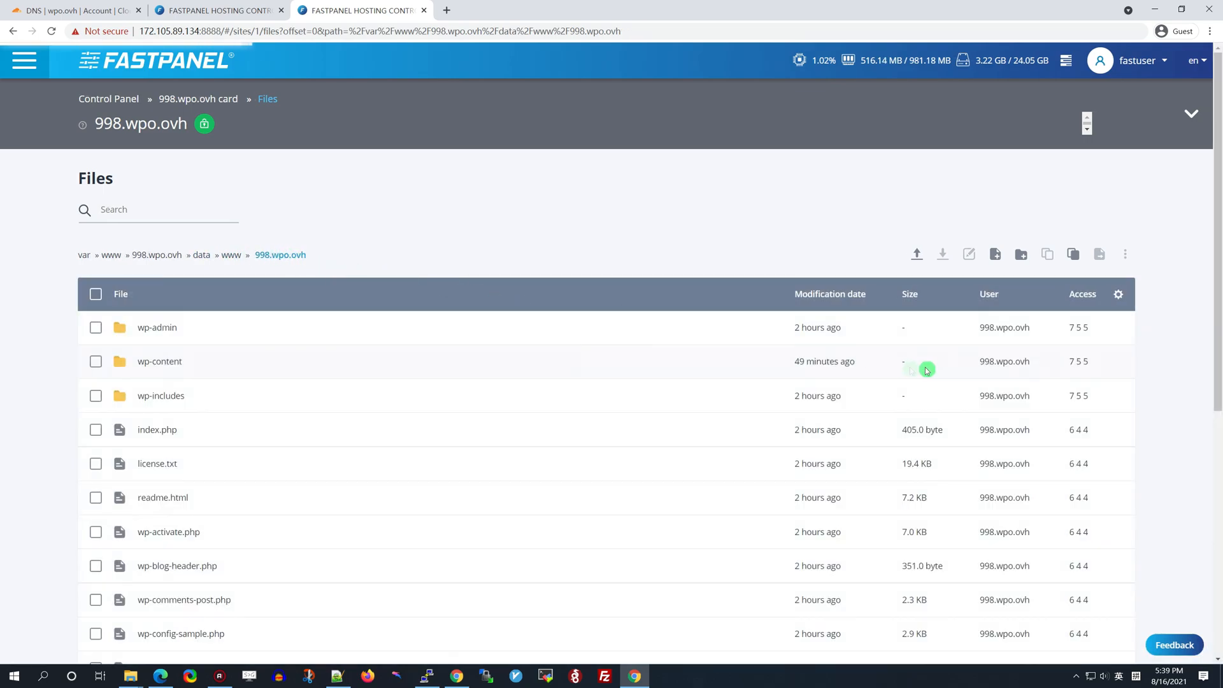
scroll(1190, 360, "down", 3)
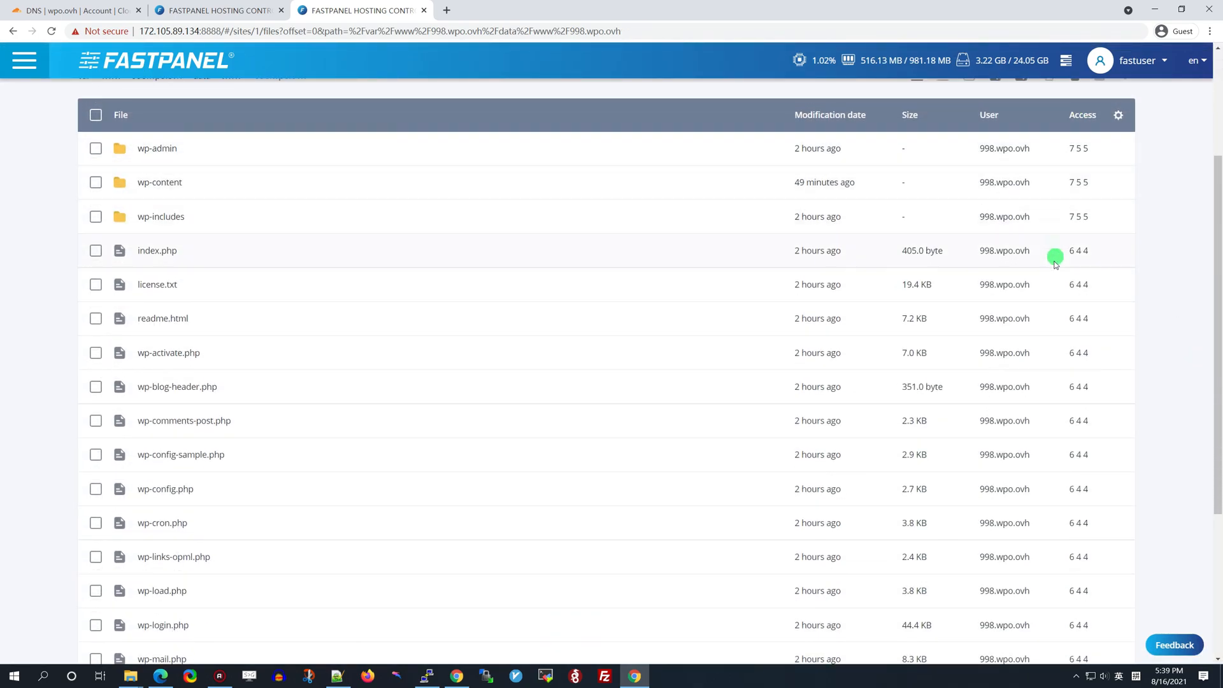
scroll(1072, 522, "down", 4)
scroll(1147, 464, "up", 6)
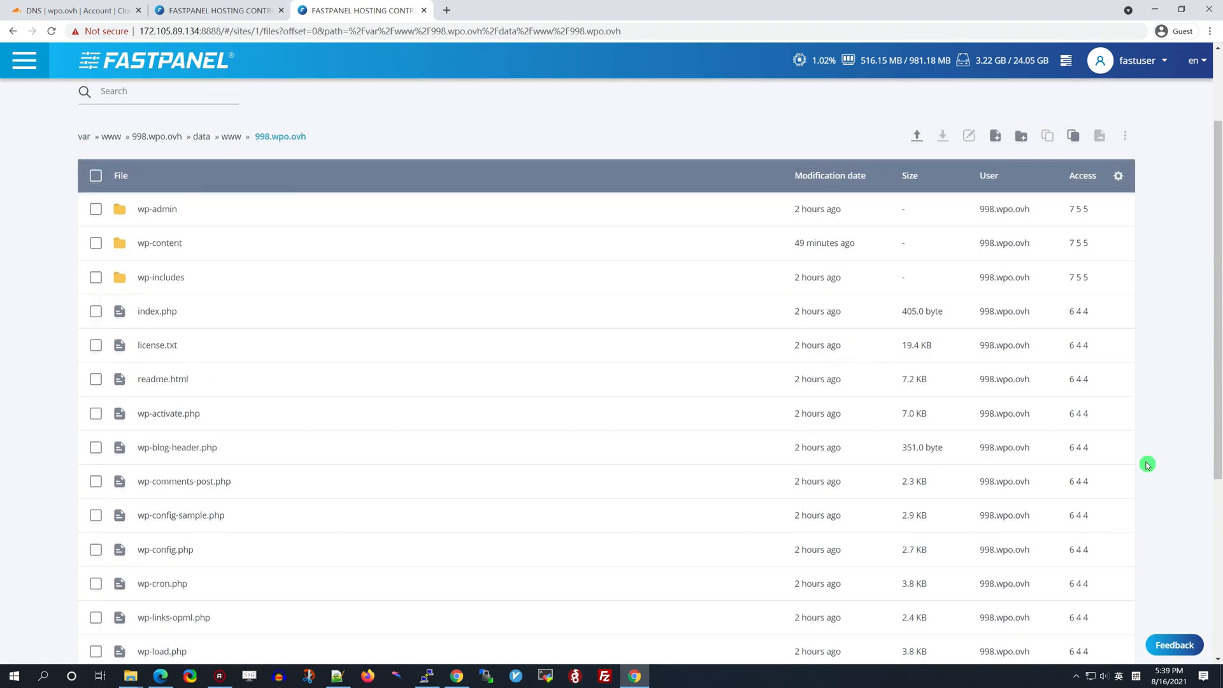